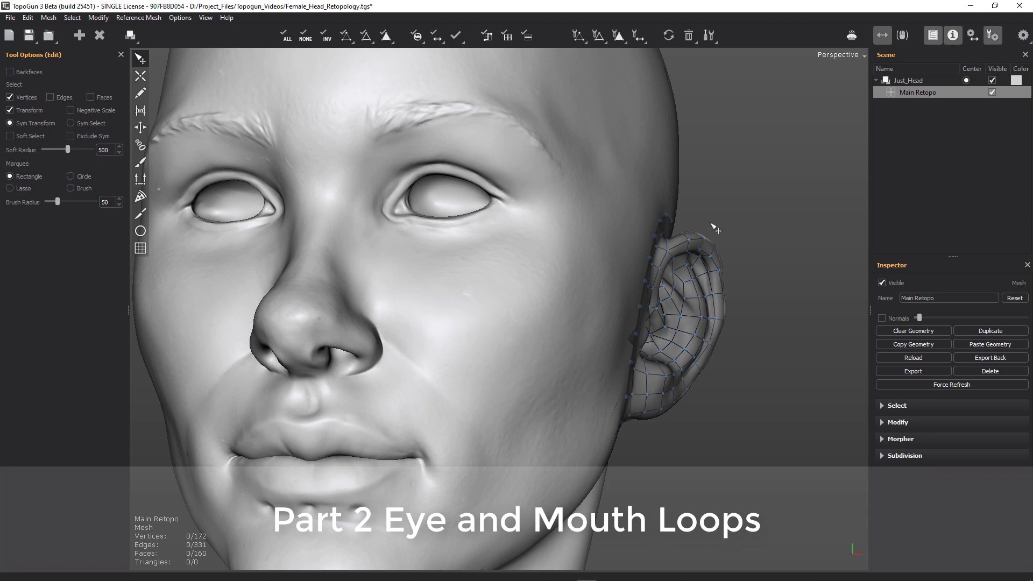
Draw a closed outer loop around the eye socket and an inner loop along the eyelids on the meshed ear's side.
{"action": "right_click_drag", "start_coordinate": [752, 223], "coordinate": [729, 170], "text": "alt"}
{"action": "middle_click_drag", "start_coordinate": [729, 170], "coordinate": [752, 217], "text": "alt"}
{"action": "mouse_move", "coordinate": [752, 218]}
{"action": "left_mouse_down", "text": "alt"}
{"action": "mouse_move", "coordinate": [765, 223]}
{"action": "mouse_move", "coordinate": [743, 202]}
{"action": "left_mouse_up", "text": "alt"}
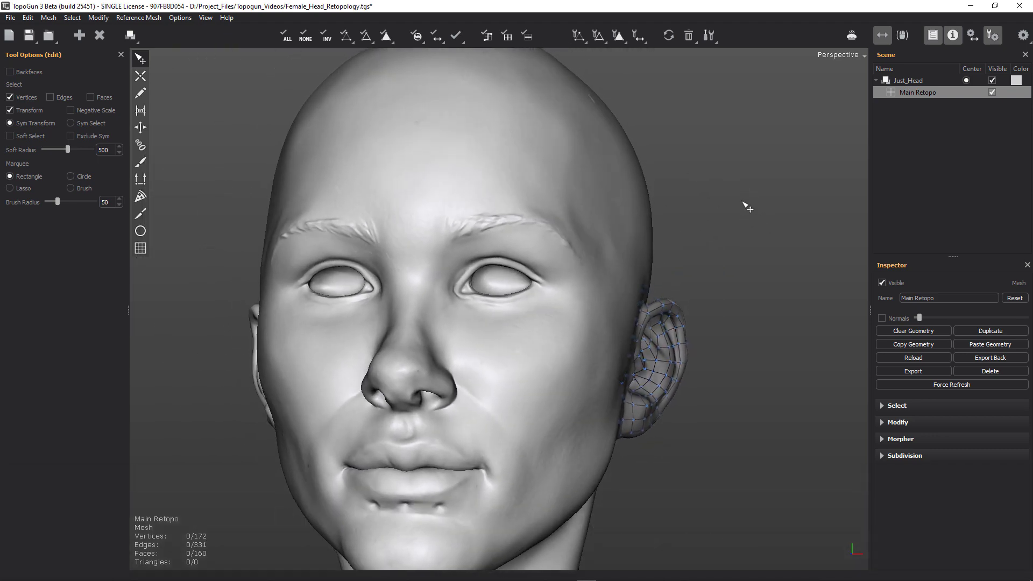
{"action": "middle_click_drag", "start_coordinate": [748, 207], "coordinate": [792, 154]}
{"action": "right_click_drag", "start_coordinate": [740, 189], "coordinate": [735, 191], "text": "alt"}
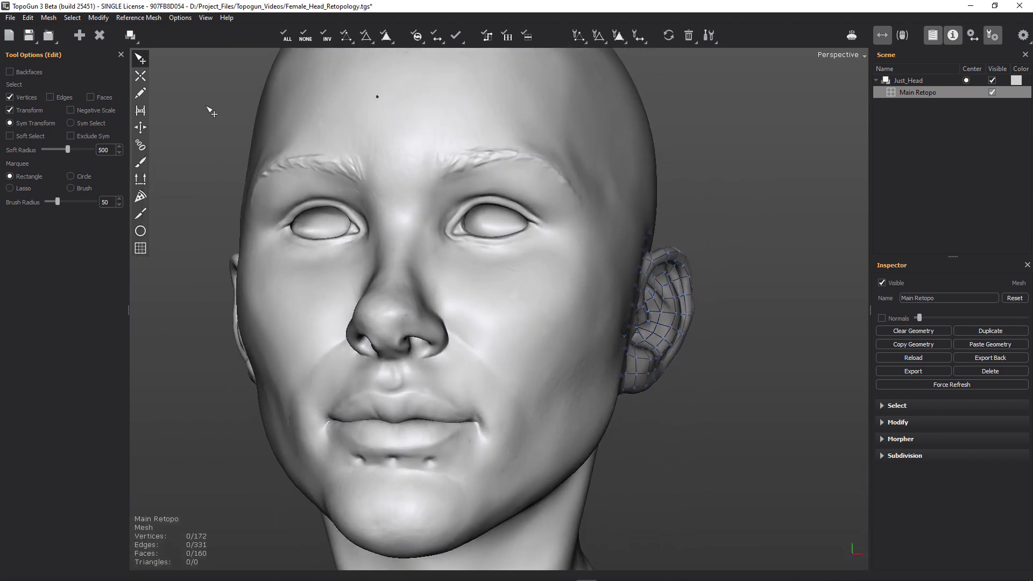
{"action": "left_click", "coordinate": [142, 92]}
{"action": "scroll", "coordinate": [611, 185], "scroll_direction": "up", "scroll_amount": 5}
{"action": "middle_click_drag", "start_coordinate": [559, 194], "coordinate": [383, 175]}
{"action": "mouse_move", "coordinate": [384, 153]}
{"action": "left_mouse_down"}
{"action": "mouse_move", "coordinate": [270, 207]}
{"action": "mouse_move", "coordinate": [282, 337]}
{"action": "mouse_move", "coordinate": [453, 373]}
{"action": "mouse_move", "coordinate": [549, 260]}
{"action": "mouse_move", "coordinate": [465, 164]}
{"action": "mouse_move", "coordinate": [406, 154]}
{"action": "left_mouse_up"}
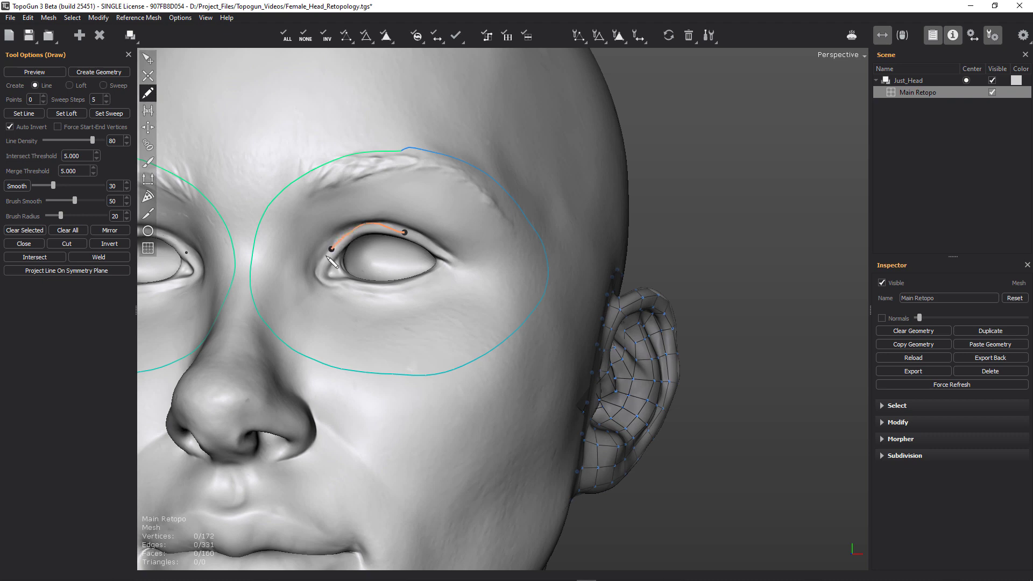
{"action": "mouse_move", "coordinate": [328, 281]}
{"action": "left_mouse_down"}
{"action": "mouse_move", "coordinate": [431, 289]}
{"action": "mouse_move", "coordinate": [460, 271]}
{"action": "left_mouse_up"}
{"action": "left_click_drag", "start_coordinate": [405, 232], "coordinate": [406, 233]}
Draw radial guide lines across both eye loops above the upper lid and out from the outer eye corner.
{"action": "left_click_drag", "start_coordinate": [393, 123], "coordinate": [376, 253]}
{"action": "left_click_drag", "start_coordinate": [436, 208], "coordinate": [406, 261]}
{"action": "mouse_move", "coordinate": [540, 178]}
{"action": "left_mouse_down"}
{"action": "mouse_move", "coordinate": [419, 276]}
{"action": "mouse_move", "coordinate": [525, 169]}
{"action": "mouse_move", "coordinate": [431, 255]}
{"action": "left_mouse_up"}
{"action": "key", "text": "ctrl+z"}
{"action": "key", "text": "ctrl+z"}
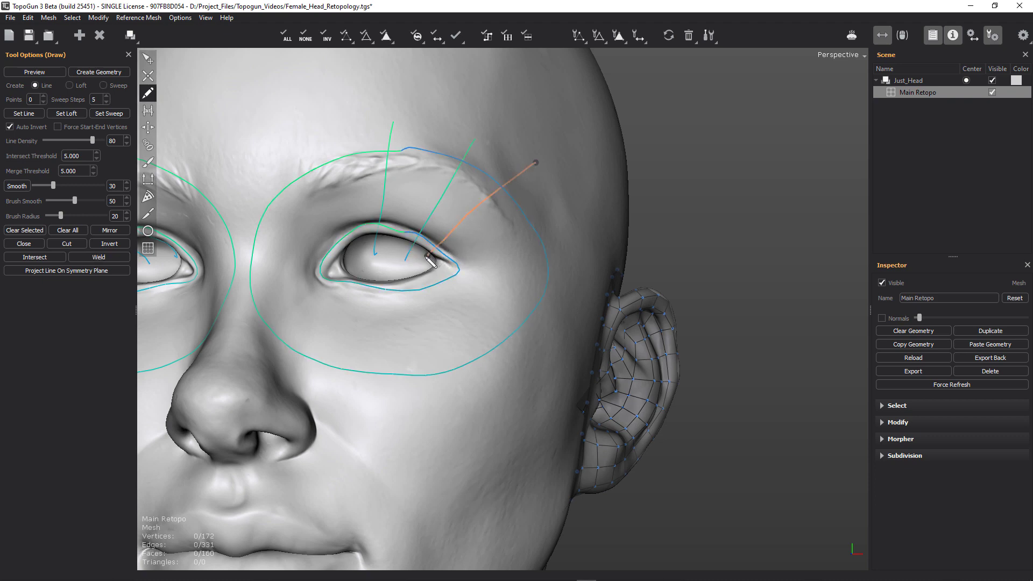
{"action": "key", "text": "w"}
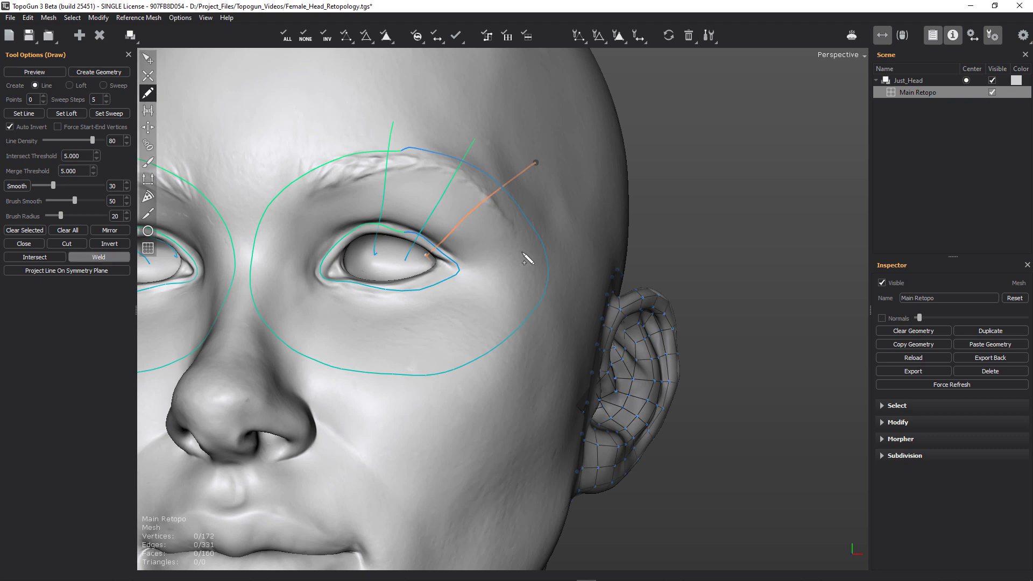
{"action": "left_click_drag", "start_coordinate": [602, 249], "coordinate": [453, 269]}
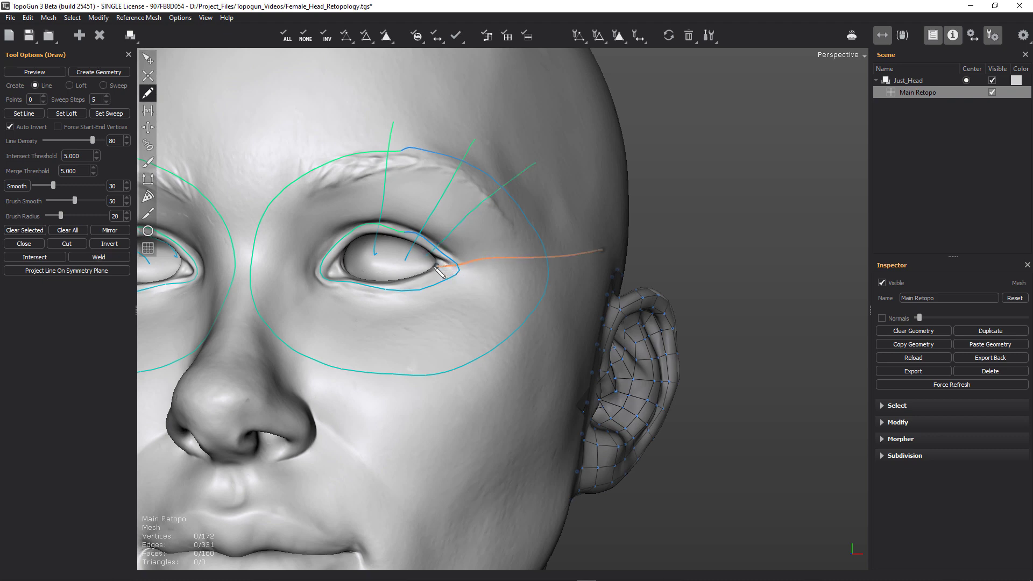
Draw radial guide lines from the cheek up to the lower lid, spaced along the underside of the eye.
{"action": "left_click_drag", "start_coordinate": [547, 334], "coordinate": [451, 284]}
{"action": "left_click_drag", "start_coordinate": [481, 380], "coordinate": [414, 279]}
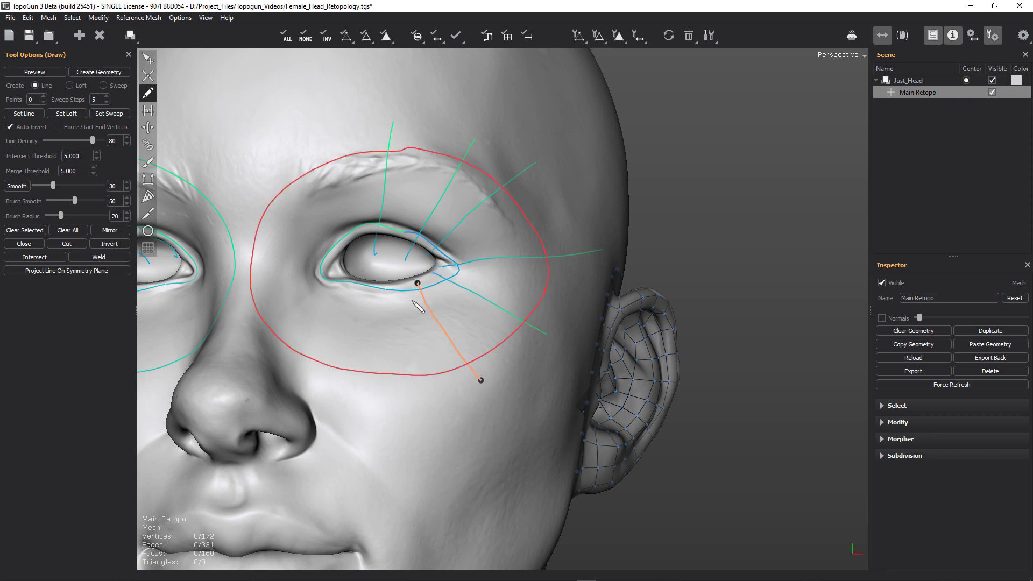
{"action": "left_click_drag", "start_coordinate": [404, 393], "coordinate": [384, 290]}
{"action": "left_click_drag", "start_coordinate": [352, 374], "coordinate": [370, 269]}
{"action": "left_click_drag", "start_coordinate": [299, 359], "coordinate": [352, 274]}
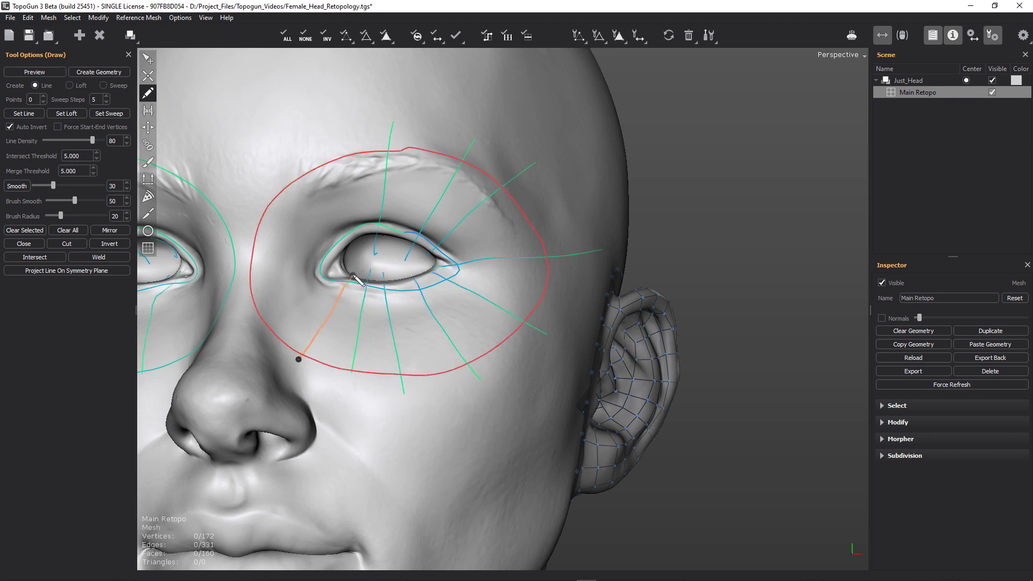
Draw the remaining radial lines around the inner eye corner and inner brow, and create the geometry from the drawn lines.
{"action": "left_click_drag", "start_coordinate": [250, 312], "coordinate": [258, 311]}
{"action": "left_click_drag", "start_coordinate": [318, 278], "coordinate": [338, 271]}
{"action": "left_click_drag", "start_coordinate": [246, 235], "coordinate": [349, 251]}
{"action": "left_click_drag", "start_coordinate": [291, 171], "coordinate": [317, 200]}
{"action": "left_click_drag", "start_coordinate": [365, 249], "coordinate": [362, 247]}
{"action": "key", "text": "Return"}
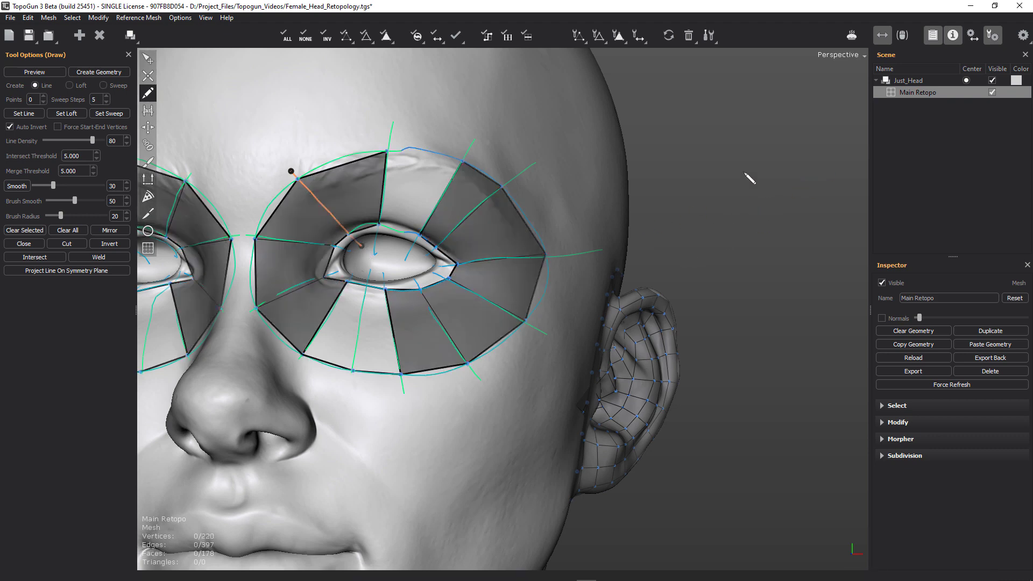
{"action": "left_click_drag", "start_coordinate": [536, 162], "coordinate": [489, 192]}
{"action": "key", "text": "q"}
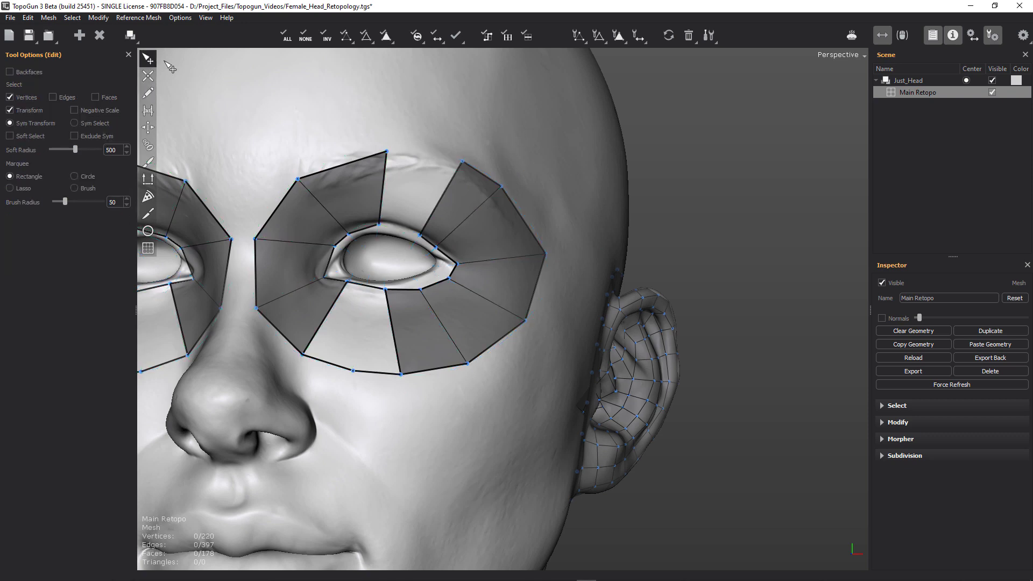
Fill the missing face above the eye by connecting the open brow and upper-lid vertices with the Create tool.
{"action": "scroll", "coordinate": [473, 195], "scroll_direction": "up", "scroll_amount": 3}
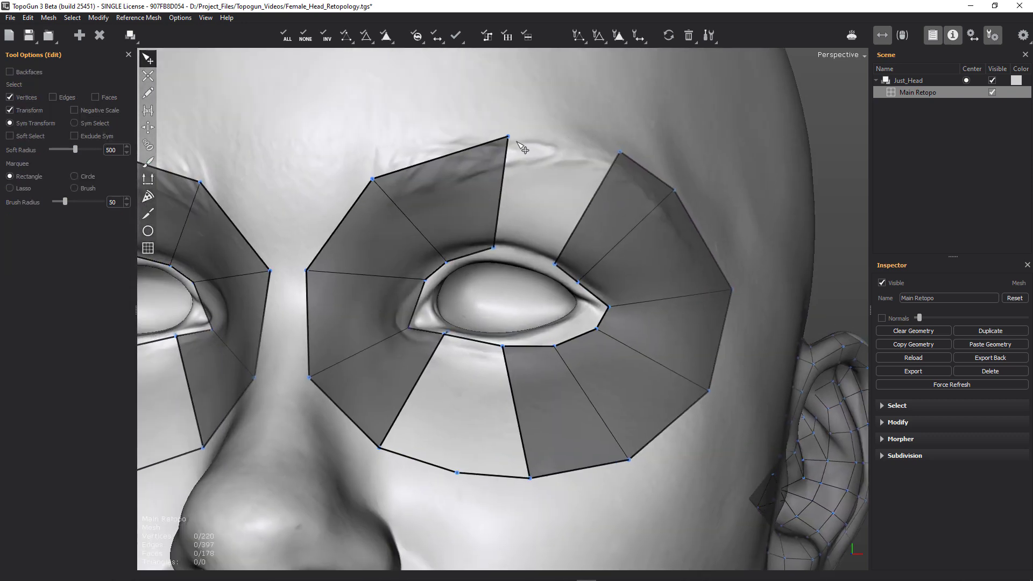
{"action": "key", "text": "w"}
{"action": "left_click", "coordinate": [510, 136]}
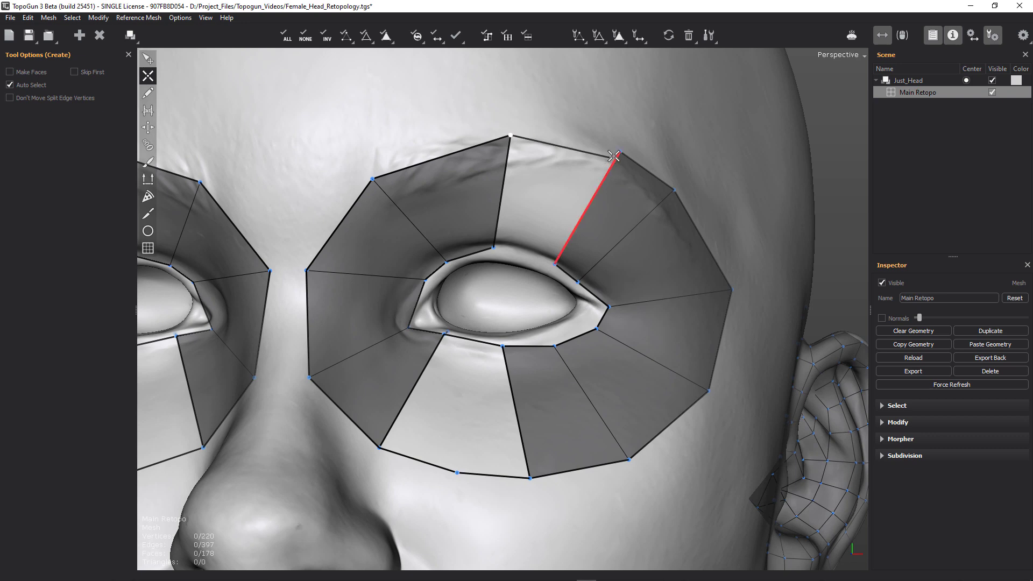
{"action": "left_click", "coordinate": [620, 152]}
{"action": "key", "text": "q"}
{"action": "key", "text": "w"}
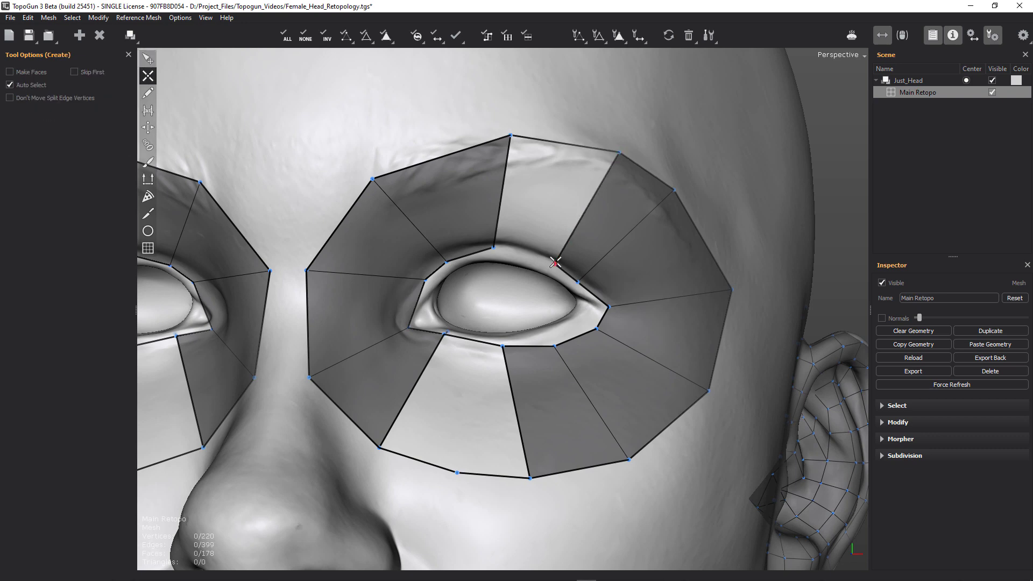
{"action": "left_click", "coordinate": [493, 248]}
{"action": "key", "text": "q"}
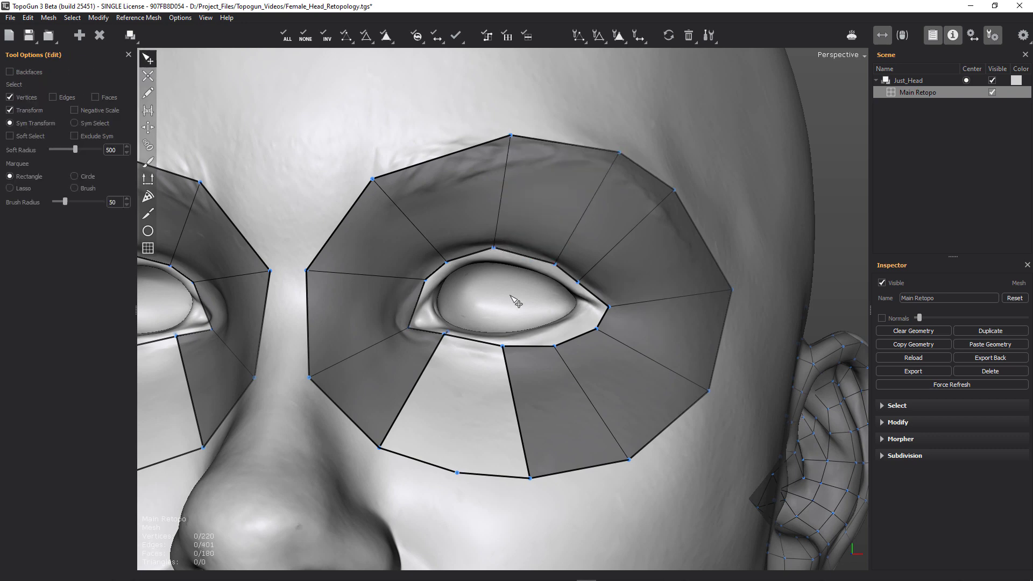
Merge the extra lower-lid and cheek vertices into their neighbours to close the gap below the eye.
{"action": "middle_click_drag", "start_coordinate": [497, 367], "coordinate": [616, 316], "text": "alt"}
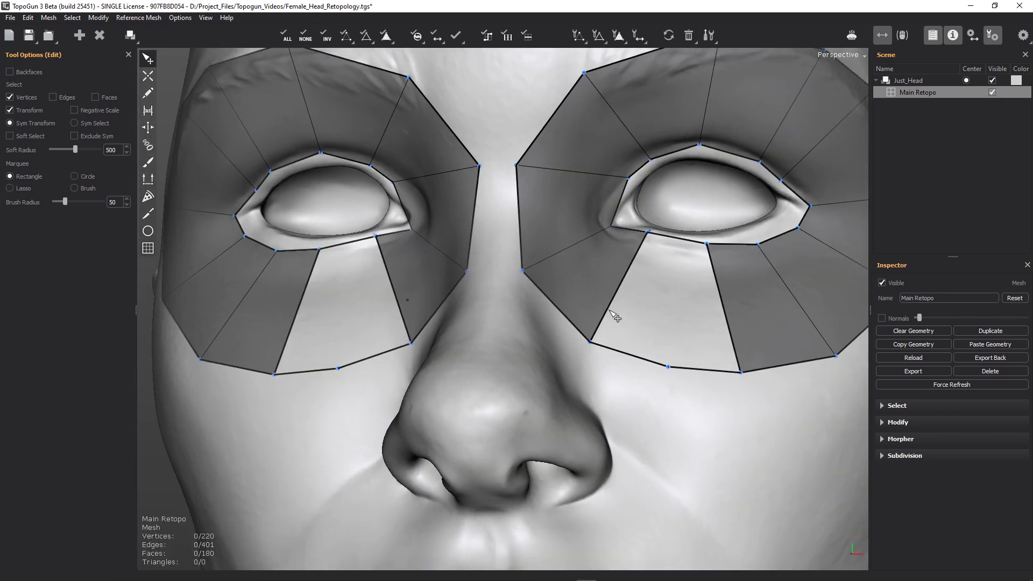
{"action": "right_click_drag", "start_coordinate": [616, 316], "coordinate": [574, 355], "text": "alt"}
{"action": "middle_click_drag", "start_coordinate": [737, 174], "coordinate": [617, 219], "text": "alt"}
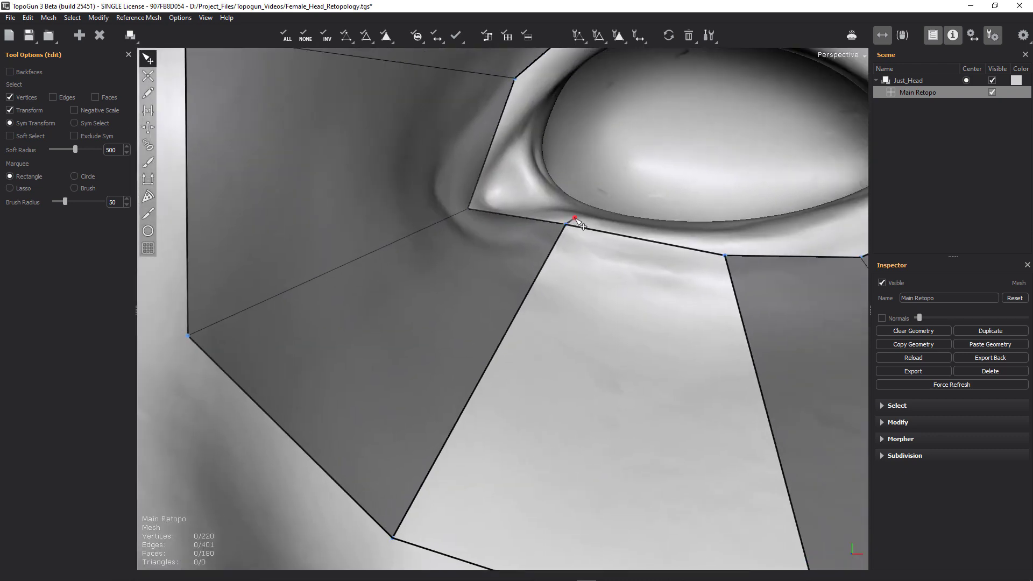
{"action": "middle_click_drag", "start_coordinate": [576, 273], "coordinate": [585, 143], "text": "alt"}
{"action": "left_click_drag", "start_coordinate": [661, 354], "coordinate": [838, 373]}
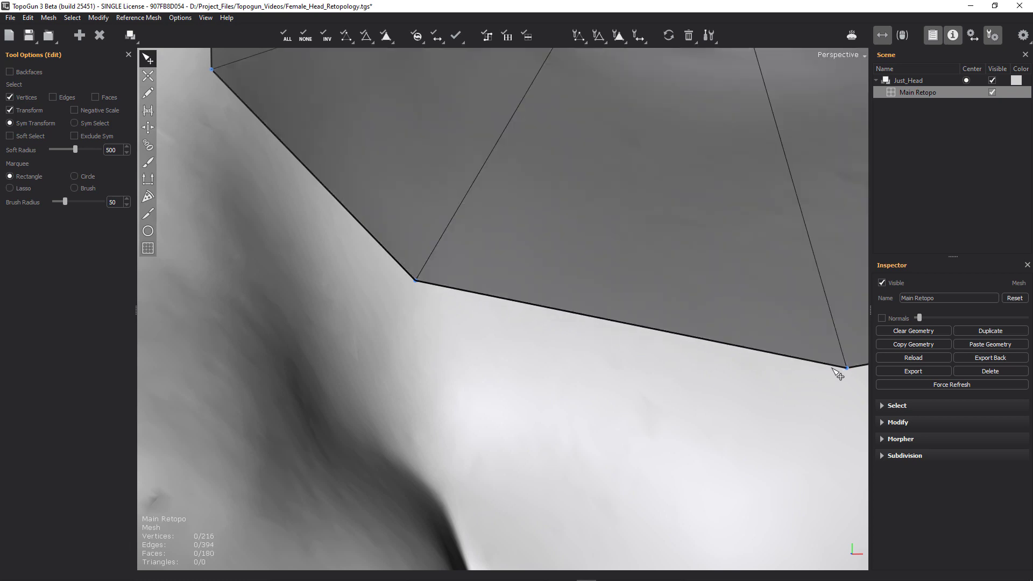
Reposition the upper-lid, brow and nose-side vertices to even out the face widths around the eye.
{"action": "right_click_drag", "start_coordinate": [725, 220], "coordinate": [669, 145], "text": "alt"}
{"action": "middle_click_drag", "start_coordinate": [669, 146], "coordinate": [558, 313], "text": "alt"}
{"action": "left_click_drag", "start_coordinate": [559, 313], "coordinate": [509, 290], "text": "alt"}
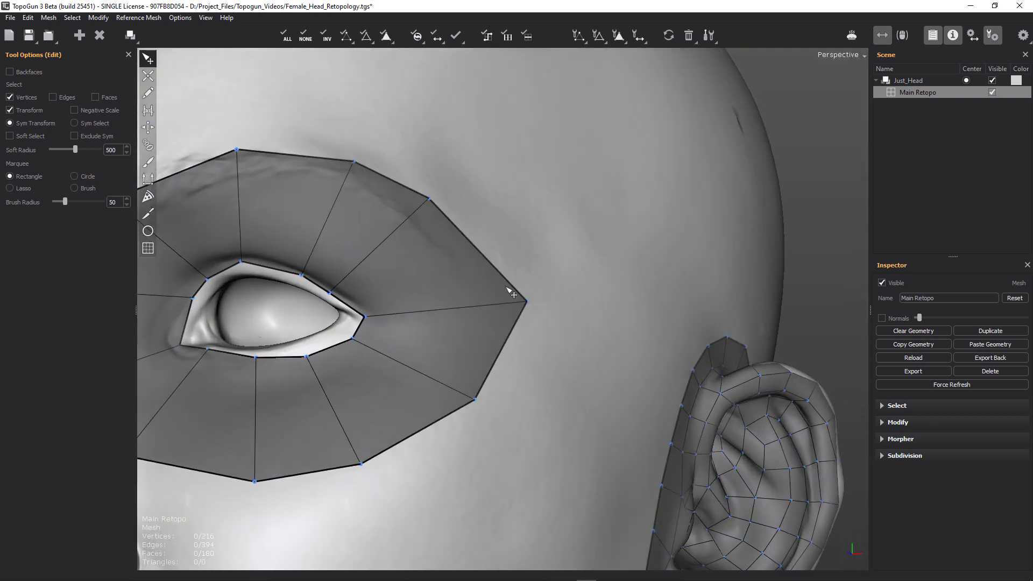
{"action": "middle_click_drag", "start_coordinate": [509, 291], "coordinate": [638, 292], "text": "alt"}
{"action": "left_click_drag", "start_coordinate": [637, 292], "coordinate": [694, 323], "text": "alt"}
{"action": "left_click_drag", "start_coordinate": [514, 267], "coordinate": [596, 279], "text": "alt"}
{"action": "left_click_drag", "start_coordinate": [658, 288], "coordinate": [645, 292]}
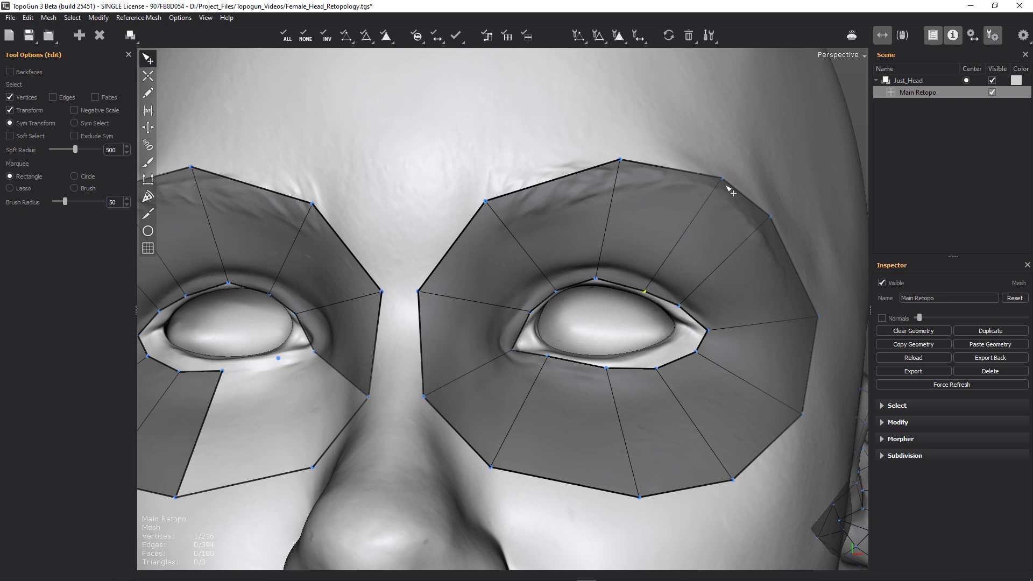
{"action": "left_click_drag", "start_coordinate": [722, 179], "coordinate": [700, 170]}
{"action": "left_click_drag", "start_coordinate": [621, 159], "coordinate": [584, 161]}
{"action": "left_click_drag", "start_coordinate": [420, 292], "coordinate": [447, 268]}
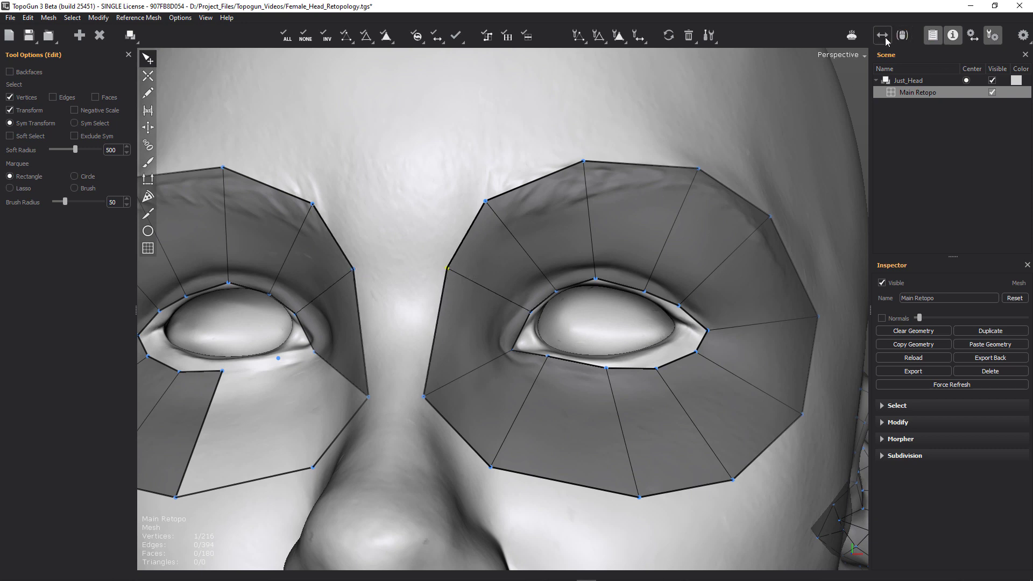
Turn off symmetry and delete the mirrored mesh around the opposite eye.
{"action": "right_click_drag", "start_coordinate": [439, 159], "coordinate": [300, 168], "text": "alt"}
{"action": "middle_click_drag", "start_coordinate": [457, 244], "coordinate": [448, 176], "text": "alt"}
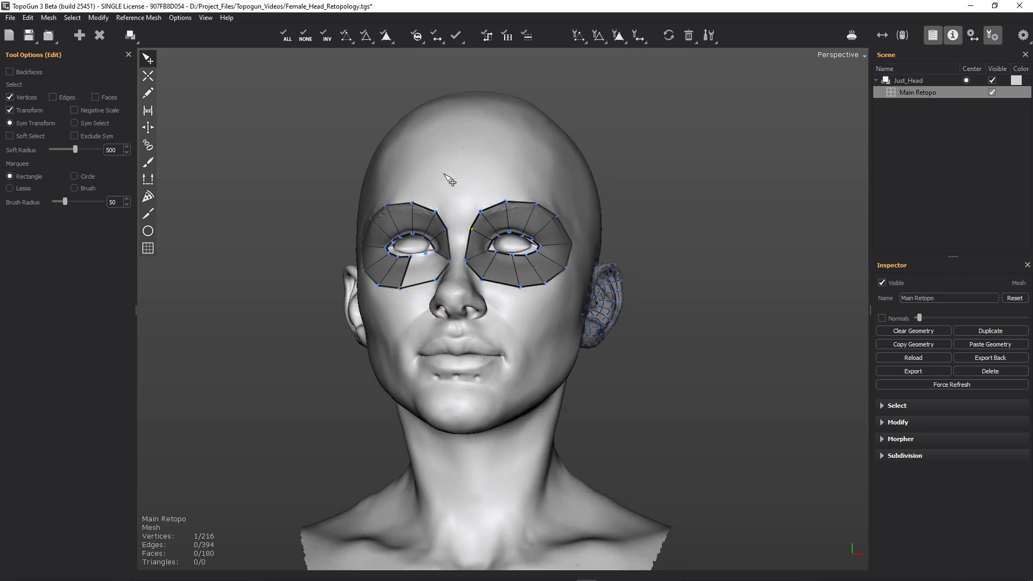
{"action": "left_click_drag", "start_coordinate": [447, 176], "coordinate": [408, 200], "text": "alt"}
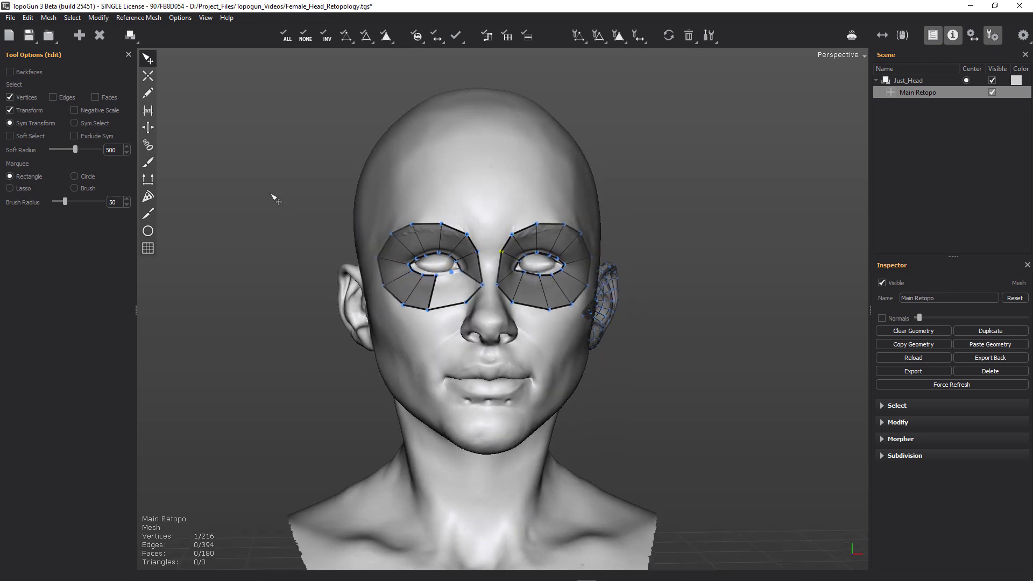
{"action": "mouse_move", "coordinate": [313, 171]}
{"action": "left_mouse_down"}
{"action": "mouse_move", "coordinate": [434, 260]}
{"action": "mouse_move", "coordinate": [494, 353]}
{"action": "mouse_move", "coordinate": [511, 339]}
{"action": "left_mouse_up"}
{"action": "key", "text": "Delete"}
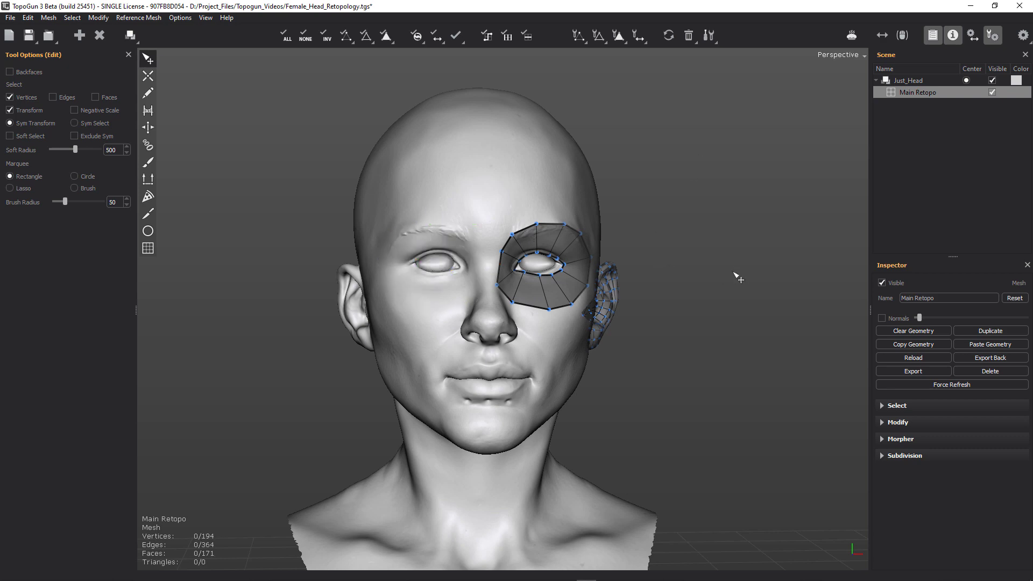
Move the outer-loop vertices beside the nose and on the cheek to round the loop below the eye.
{"action": "right_click_drag", "start_coordinate": [735, 277], "coordinate": [699, 249]}
{"action": "scroll", "coordinate": [699, 249], "scroll_direction": "up", "scroll_amount": 5}
{"action": "middle_click_drag", "start_coordinate": [661, 276], "coordinate": [673, 318], "text": "alt"}
{"action": "scroll", "coordinate": [491, 302], "scroll_direction": "up", "scroll_amount": 3}
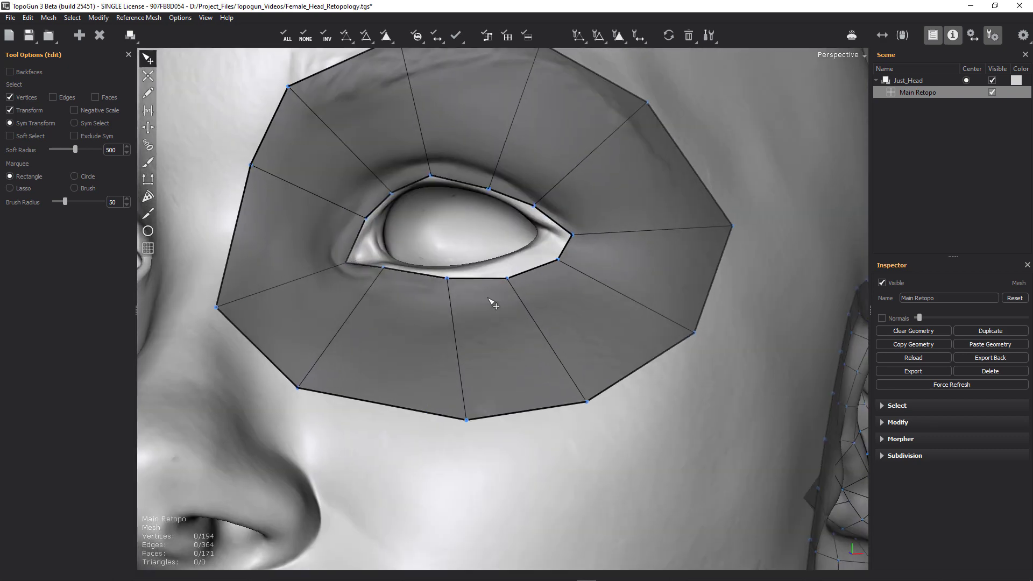
{"action": "middle_click_drag", "start_coordinate": [323, 317], "coordinate": [446, 296], "text": "alt"}
{"action": "middle_click_drag", "start_coordinate": [452, 173], "coordinate": [473, 281], "text": "alt"}
{"action": "left_click_drag", "start_coordinate": [397, 392], "coordinate": [436, 352]}
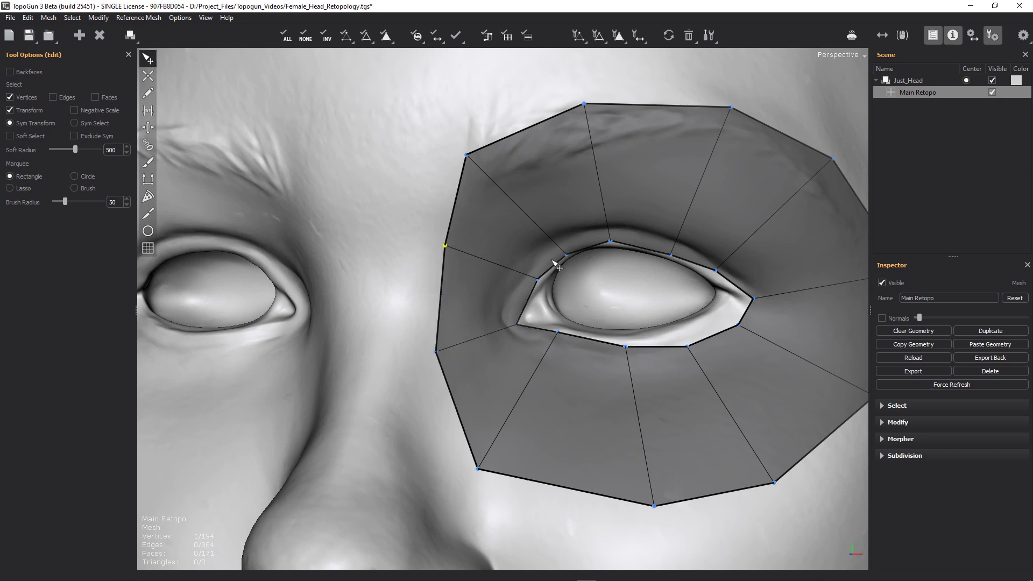
{"action": "right_click_drag", "start_coordinate": [554, 260], "coordinate": [360, 323]}
{"action": "left_click_drag", "start_coordinate": [328, 362], "coordinate": [349, 325]}
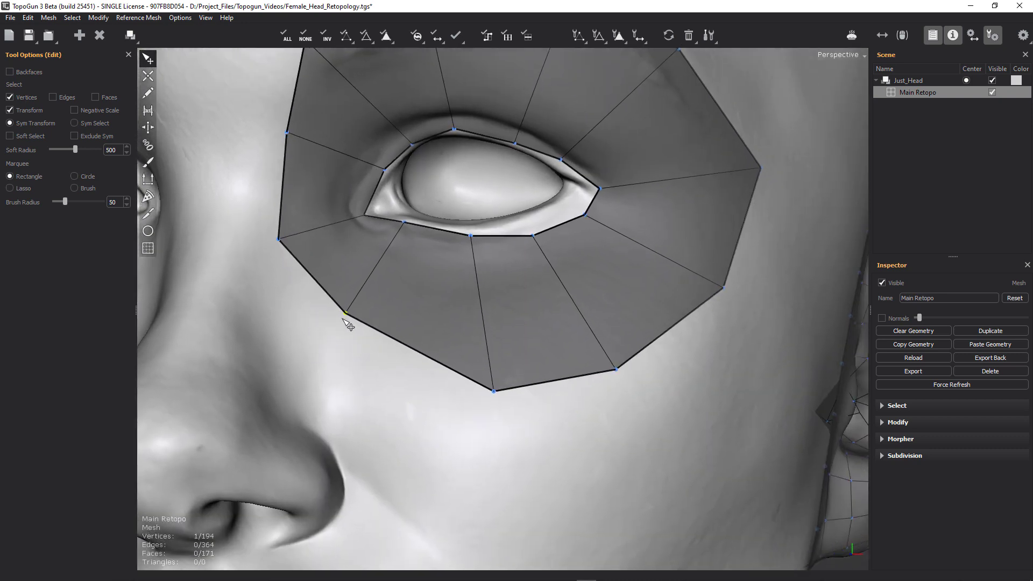
{"action": "left_click_drag", "start_coordinate": [493, 390], "coordinate": [464, 359]}
Pull the inner-loop vertices along the lower lid, outer corner and upper lid closer to the eye opening.
{"action": "left_click_drag", "start_coordinate": [472, 237], "coordinate": [463, 233]}
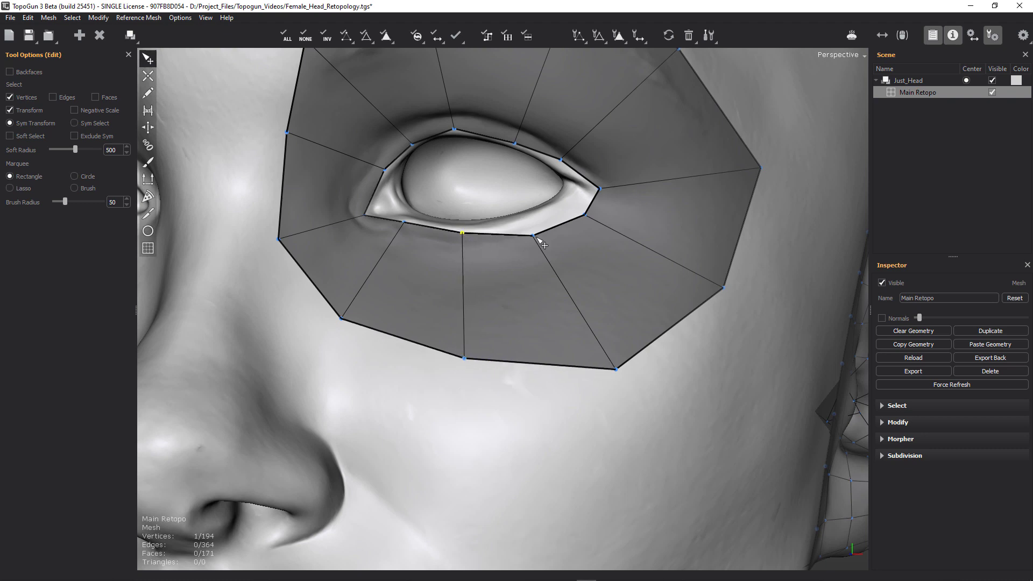
{"action": "left_click_drag", "start_coordinate": [530, 235], "coordinate": [524, 224]}
{"action": "left_click_drag", "start_coordinate": [586, 216], "coordinate": [552, 161]}
Adjust the outer-loop vertices along the brow, temple and outer cheek into a smoother, evenly spaced curve.
{"action": "middle_click_drag", "start_coordinate": [530, 186], "coordinate": [544, 243], "text": "alt"}
{"action": "left_click_drag", "start_coordinate": [544, 243], "coordinate": [611, 274], "text": "alt"}
{"action": "right_click_drag", "start_coordinate": [588, 244], "coordinate": [477, 171], "text": "alt"}
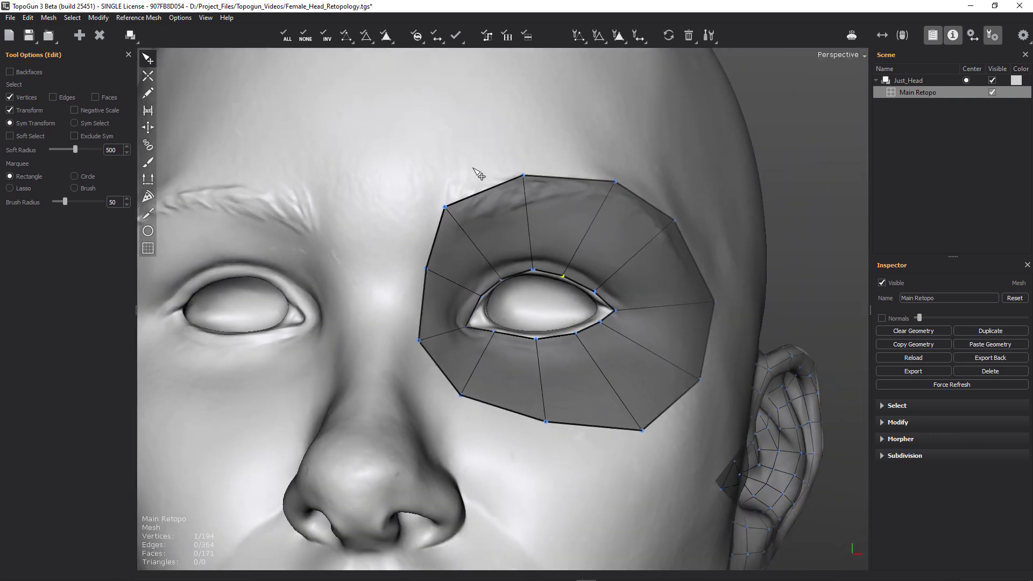
{"action": "left_click_drag", "start_coordinate": [478, 171], "coordinate": [640, 218], "text": "alt"}
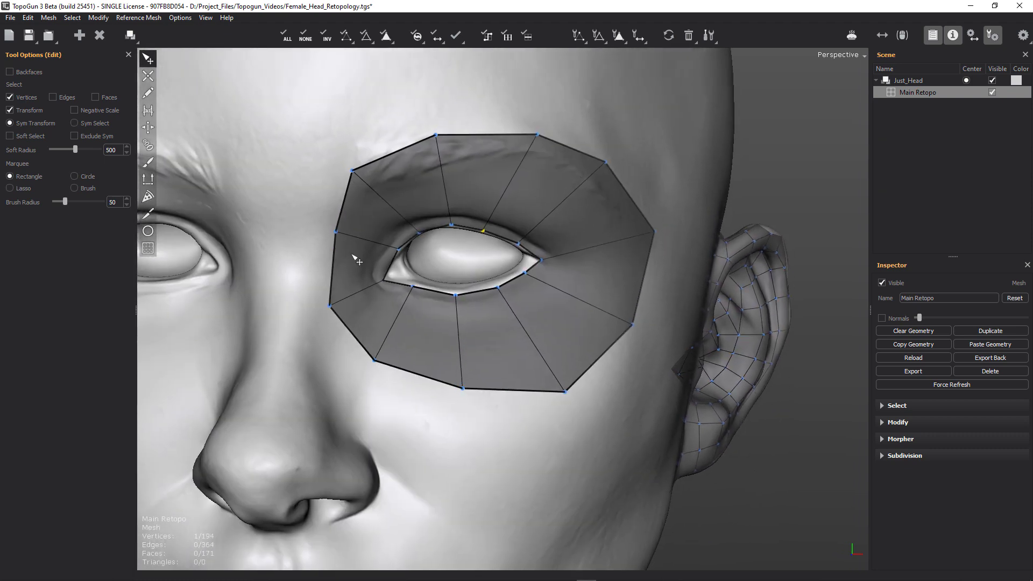
{"action": "mouse_move", "coordinate": [599, 247]}
{"action": "middle_mouse_down"}
{"action": "mouse_move", "coordinate": [590, 226]}
{"action": "mouse_move", "coordinate": [641, 258]}
{"action": "mouse_move", "coordinate": [614, 244]}
{"action": "middle_mouse_up"}
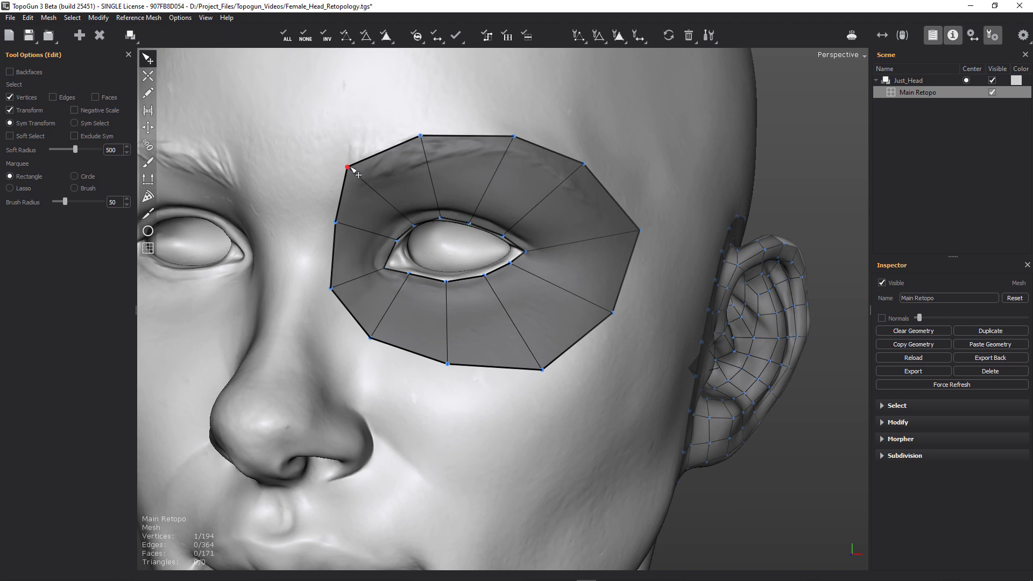
{"action": "left_click_drag", "start_coordinate": [348, 168], "coordinate": [362, 169]}
{"action": "left_click_drag", "start_coordinate": [422, 136], "coordinate": [423, 139]}
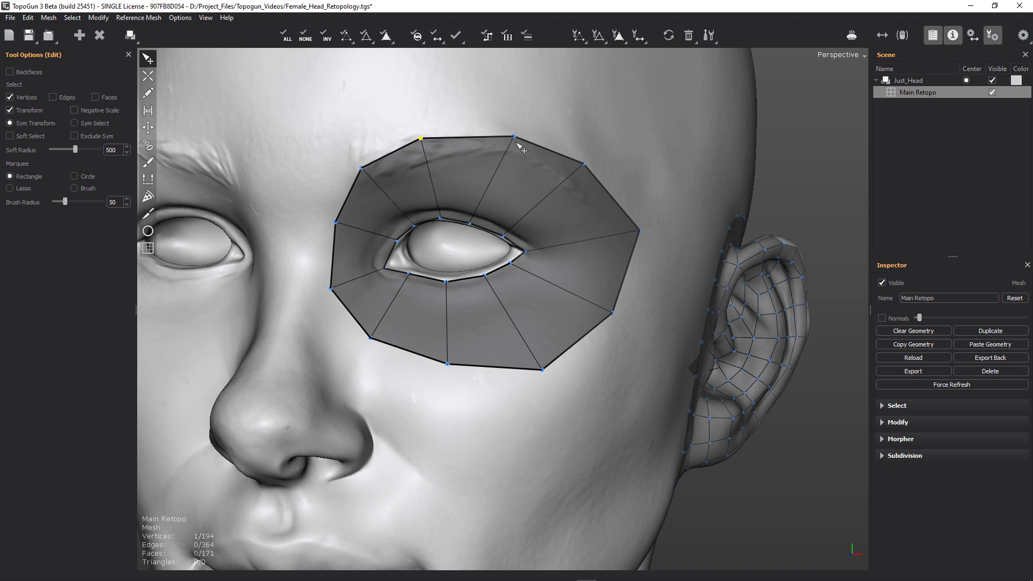
{"action": "left_click_drag", "start_coordinate": [513, 141], "coordinate": [511, 143]}
{"action": "left_click_drag", "start_coordinate": [587, 166], "coordinate": [582, 171]}
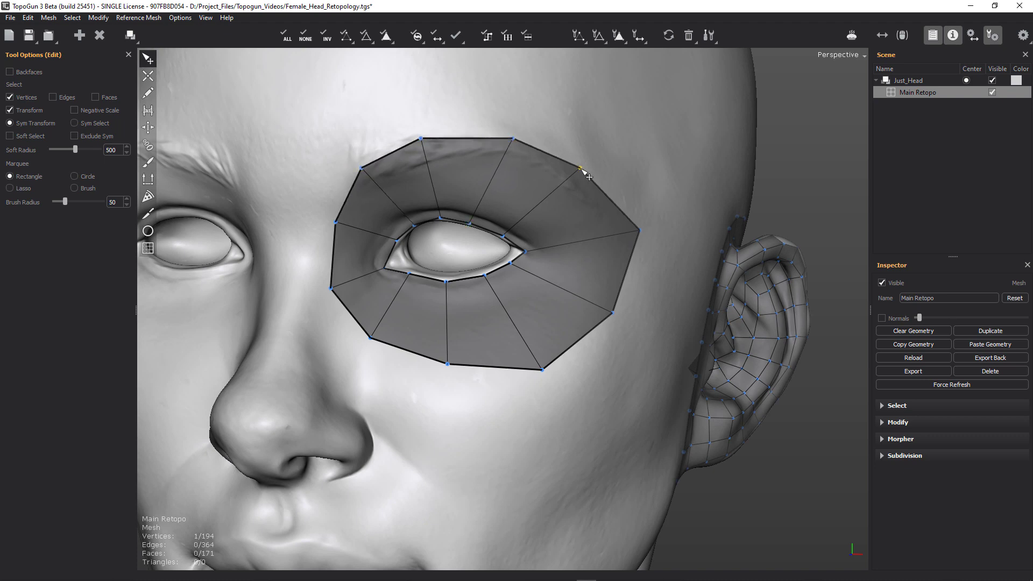
{"action": "left_click_drag", "start_coordinate": [643, 235], "coordinate": [627, 252]}
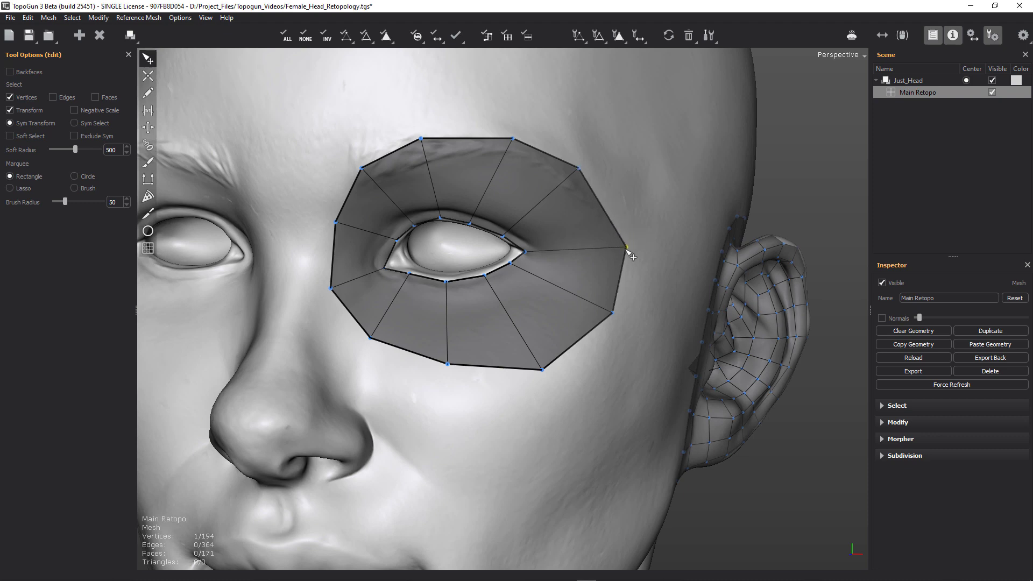
{"action": "left_click_drag", "start_coordinate": [616, 316], "coordinate": [603, 327]}
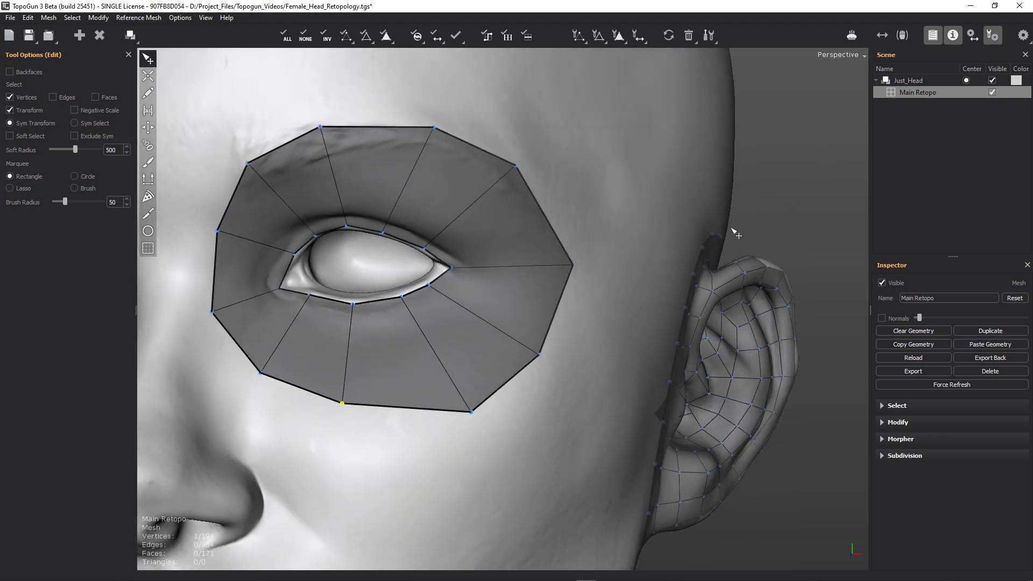
{"action": "mouse_move", "coordinate": [735, 232]}
{"action": "middle_mouse_down"}
{"action": "mouse_move", "coordinate": [764, 193]}
{"action": "mouse_move", "coordinate": [724, 219]}
{"action": "middle_mouse_up"}
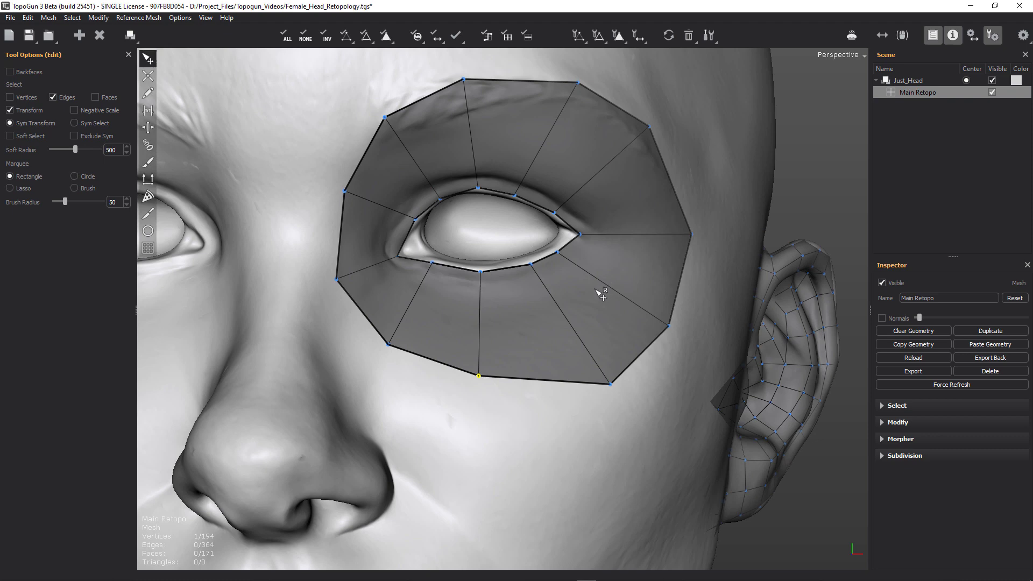
Insert an edge loop midway between the eyelid and outer eye loops, plus a second between it and the eyelid, using Connect Ring.
{"action": "left_click", "coordinate": [623, 294]}
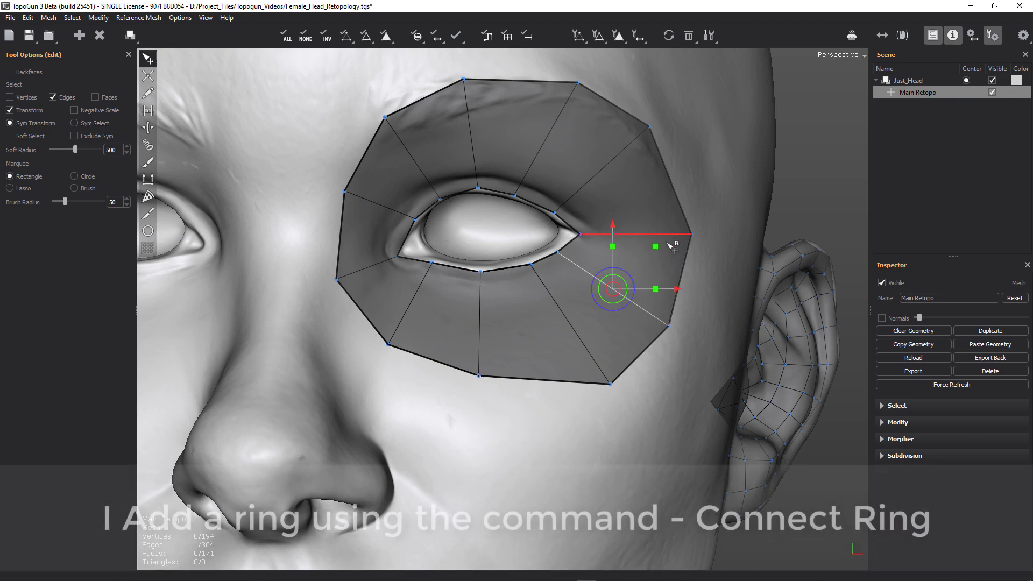
{"action": "key", "text": "r"}
{"action": "left_click_drag", "start_coordinate": [825, 187], "coordinate": [614, 196], "text": "alt"}
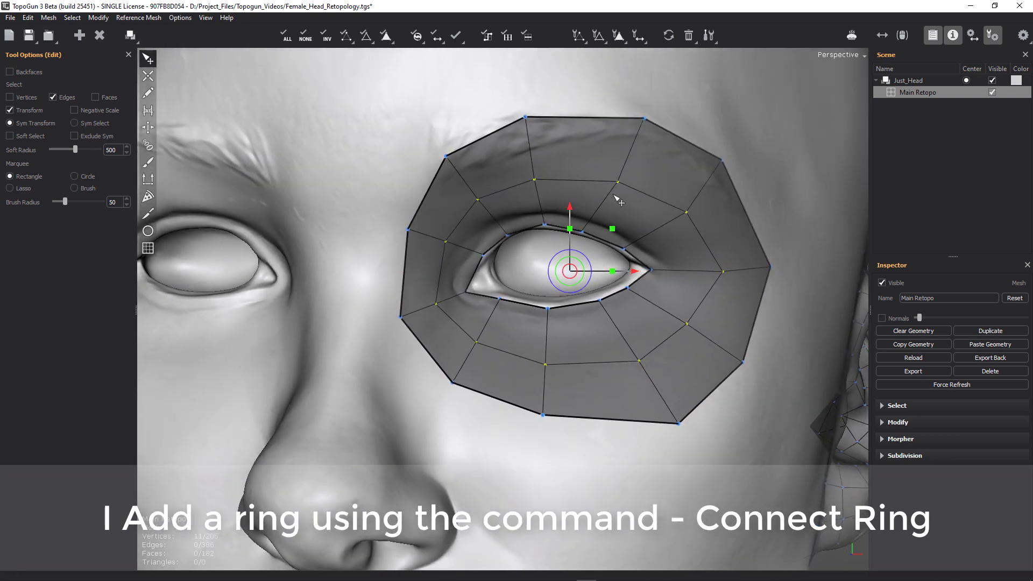
{"action": "right_click_drag", "start_coordinate": [602, 223], "coordinate": [645, 219], "text": "alt"}
{"action": "left_click", "coordinate": [640, 167]}
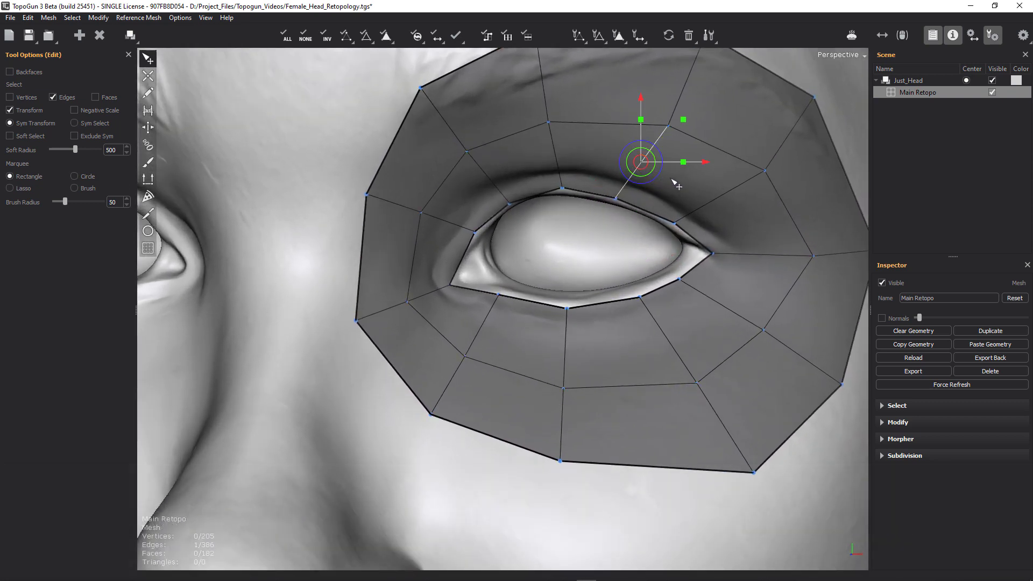
{"action": "key", "text": "ctrl+r"}
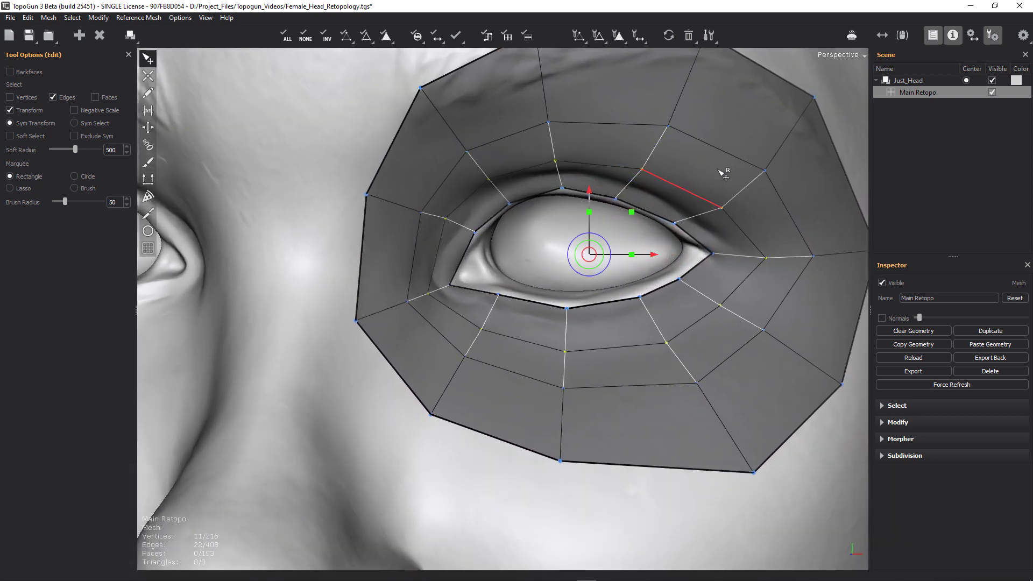
Pull the innermost added loop's vertices along the upper lid down close to the edge of the eye opening.
{"action": "left_click", "coordinate": [726, 206]}
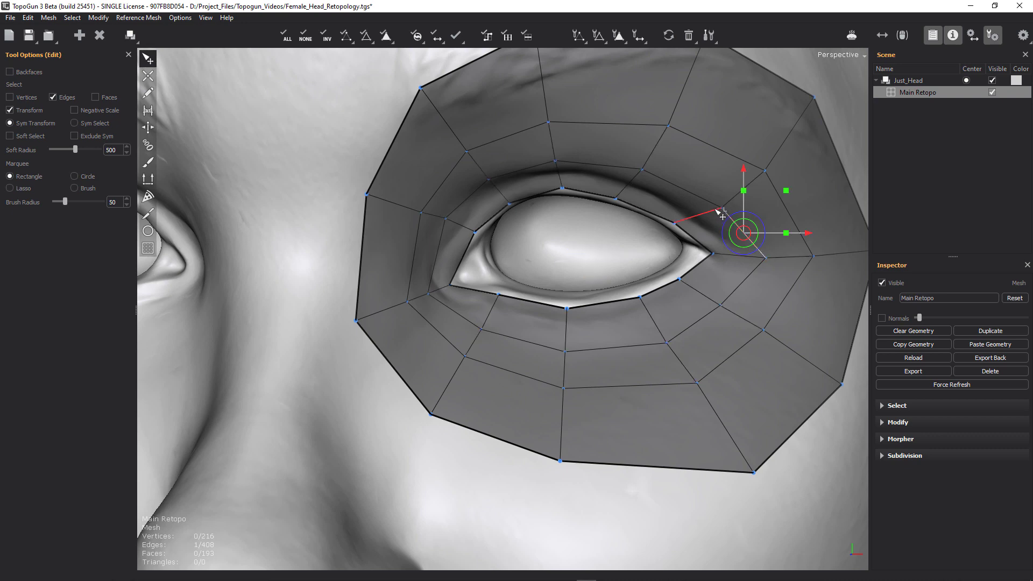
{"action": "left_click_drag", "start_coordinate": [722, 206], "coordinate": [695, 219]}
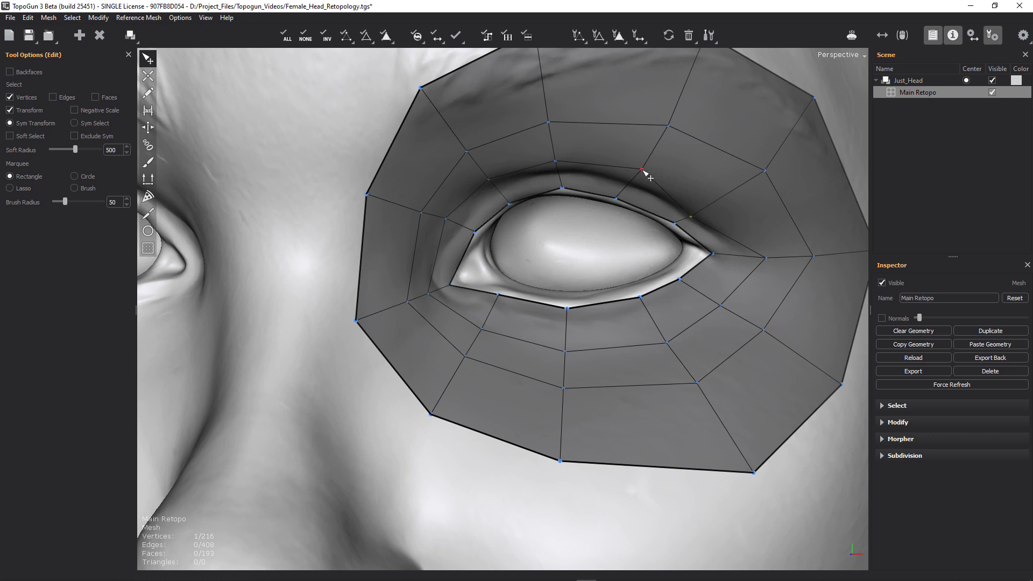
{"action": "left_click_drag", "start_coordinate": [642, 170], "coordinate": [634, 186]}
{"action": "left_click_drag", "start_coordinate": [645, 148], "coordinate": [619, 193], "text": "alt"}
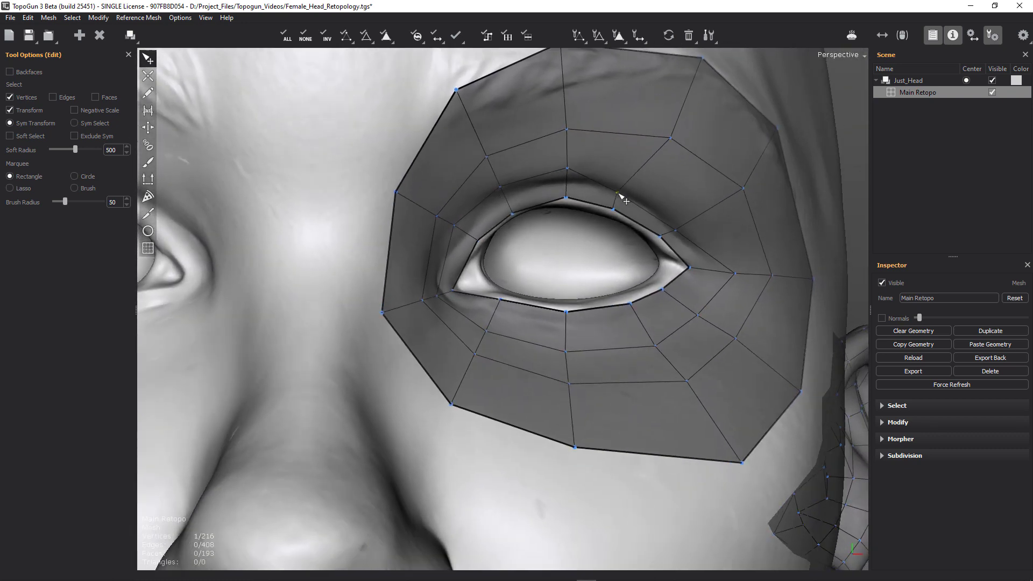
{"action": "left_click_drag", "start_coordinate": [568, 169], "coordinate": [566, 182]}
Reposition the vertices beside the inner eye corner so its radial edge line runs straight toward the nose.
{"action": "left_click_drag", "start_coordinate": [456, 227], "coordinate": [468, 236]}
{"action": "left_click_drag", "start_coordinate": [440, 296], "coordinate": [418, 284]}
{"action": "left_click_drag", "start_coordinate": [385, 316], "coordinate": [382, 282]}
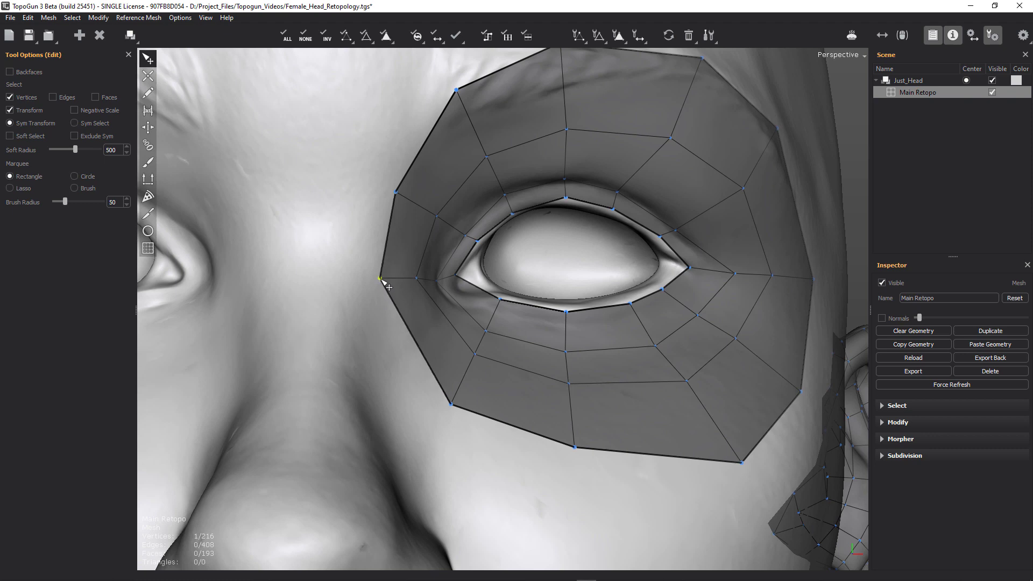
Insert a radial edge line between the inner eye corner and the first lower-lid line by connecting the edge ring.
{"action": "left_click", "coordinate": [416, 338]}
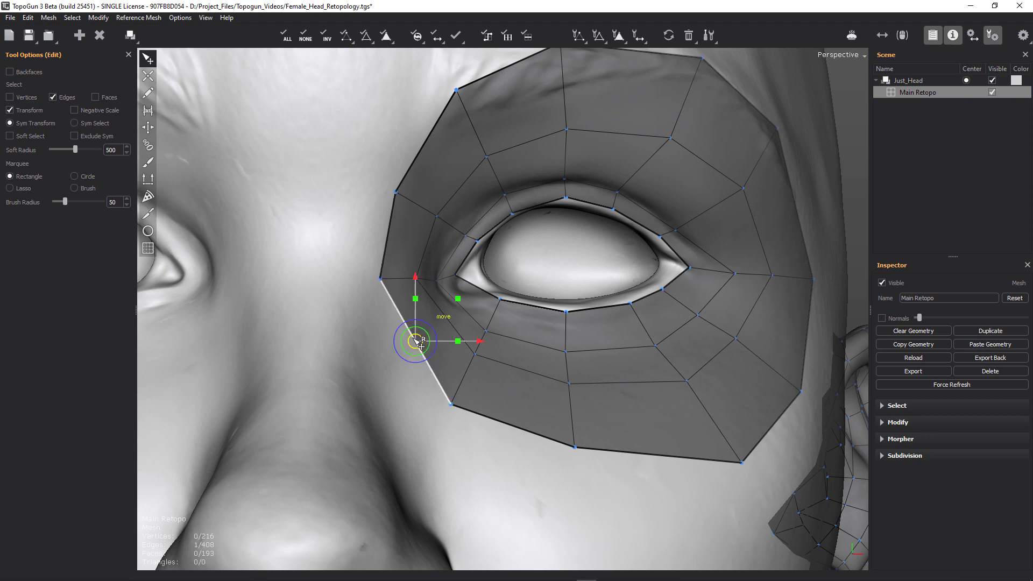
{"action": "key", "text": "r"}
{"action": "key", "text": "s"}
{"action": "right_click_drag", "start_coordinate": [511, 274], "coordinate": [517, 253], "text": "alt"}
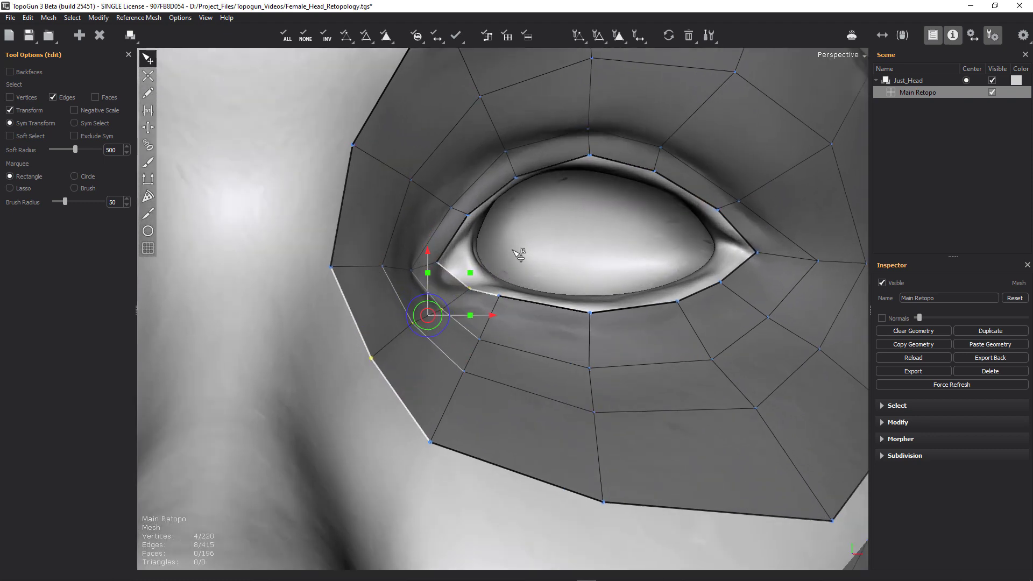
Move the new radial line's vertices and the adjacent lower-lid vertex to round the loops below the inner eye corner.
{"action": "middle_click_drag", "start_coordinate": [516, 254], "coordinate": [524, 263], "text": "alt"}
{"action": "left_click_drag", "start_coordinate": [526, 262], "coordinate": [530, 263], "text": "alt"}
{"action": "left_click", "coordinate": [525, 289]}
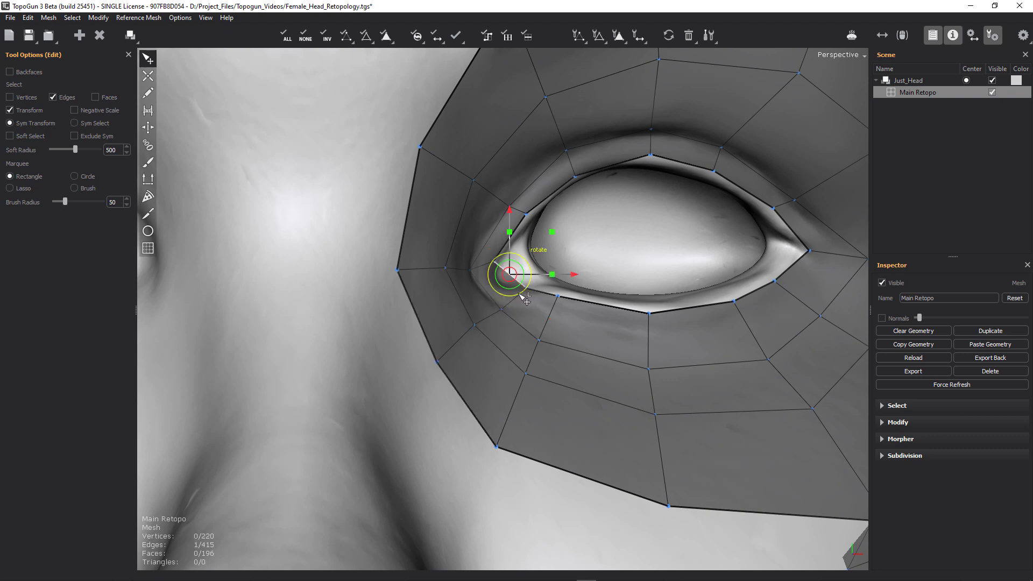
{"action": "key", "text": "v"}
{"action": "left_click_drag", "start_coordinate": [438, 359], "coordinate": [415, 373]}
{"action": "left_click_drag", "start_coordinate": [475, 327], "coordinate": [551, 289]}
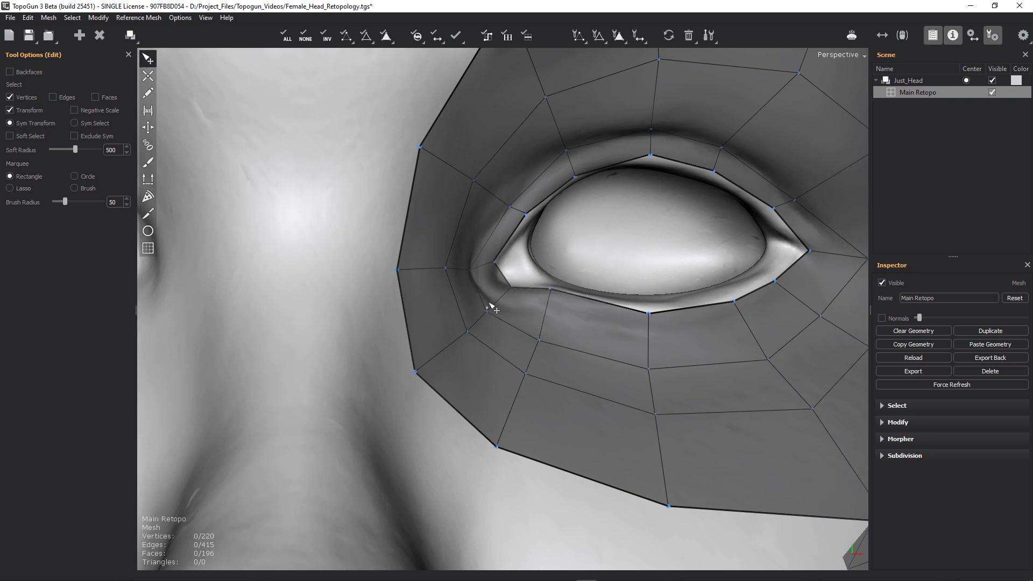
Pull the innermost added loop's vertices along the lower lid and outer corner close to the eye opening.
{"action": "right_click_drag", "start_coordinate": [624, 256], "coordinate": [441, 272], "text": "alt"}
{"action": "left_click_drag", "start_coordinate": [564, 254], "coordinate": [531, 269], "text": "alt"}
{"action": "right_click_drag", "start_coordinate": [533, 272], "coordinate": [524, 260], "text": "alt"}
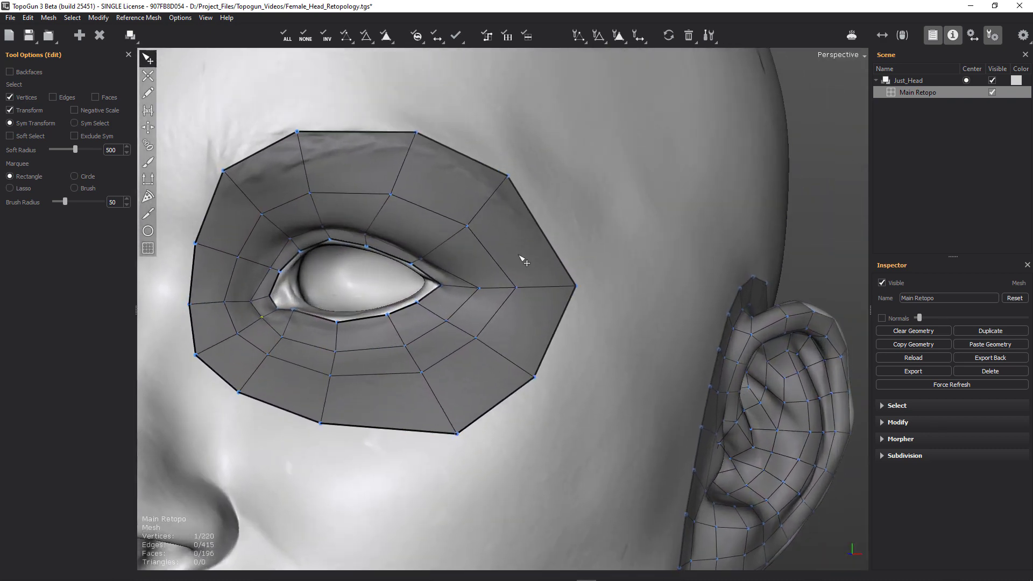
{"action": "middle_click_drag", "start_coordinate": [524, 260], "coordinate": [595, 252], "text": "alt"}
{"action": "left_click_drag", "start_coordinate": [595, 252], "coordinate": [609, 254], "text": "alt"}
{"action": "right_click_drag", "start_coordinate": [609, 254], "coordinate": [656, 244], "text": "alt"}
{"action": "scroll", "coordinate": [521, 312], "scroll_direction": "up", "scroll_amount": 1}
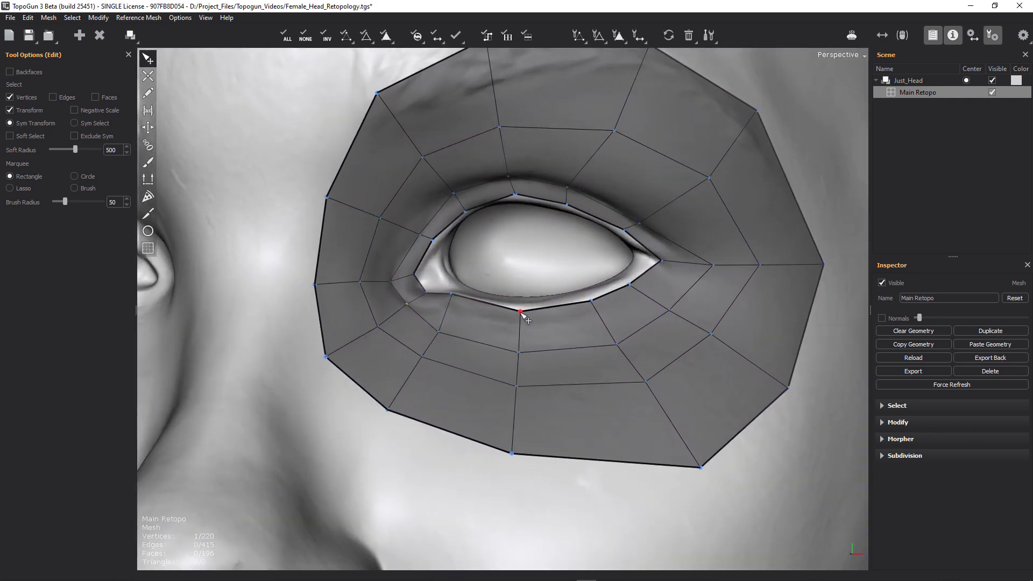
{"action": "left_click_drag", "start_coordinate": [453, 300], "coordinate": [450, 315]}
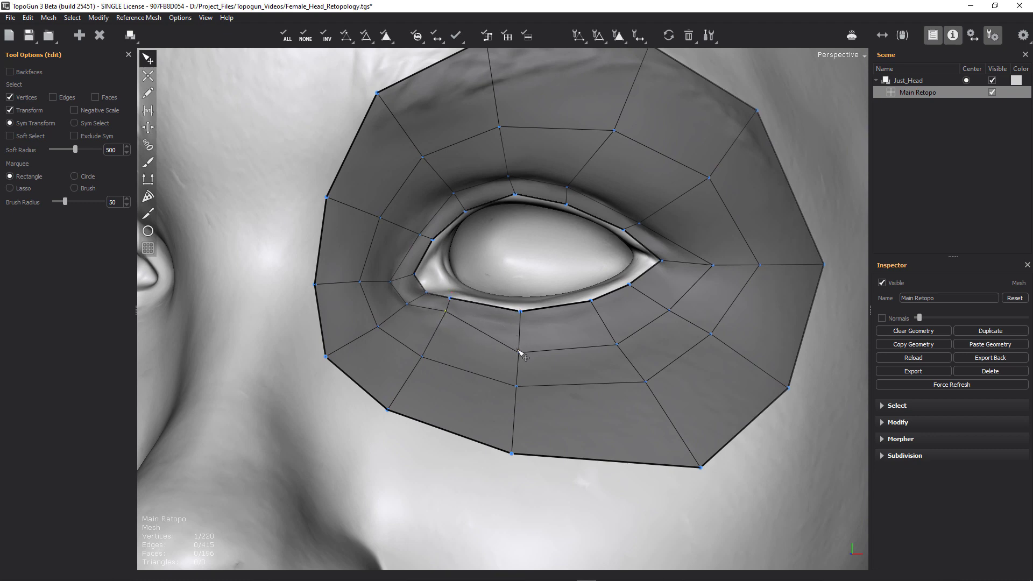
{"action": "left_click_drag", "start_coordinate": [519, 352], "coordinate": [524, 329]}
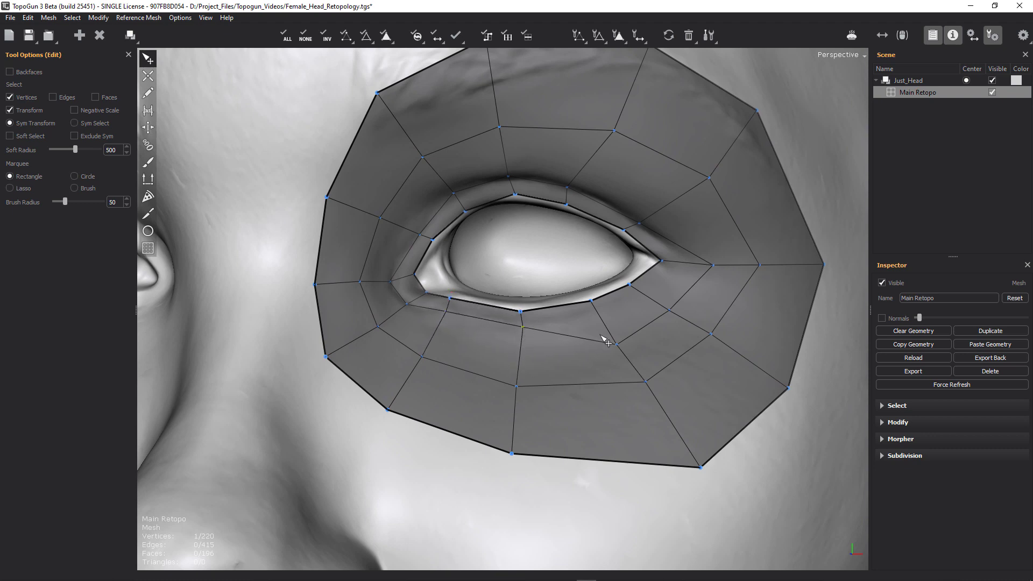
{"action": "left_click_drag", "start_coordinate": [618, 346], "coordinate": [687, 263]}
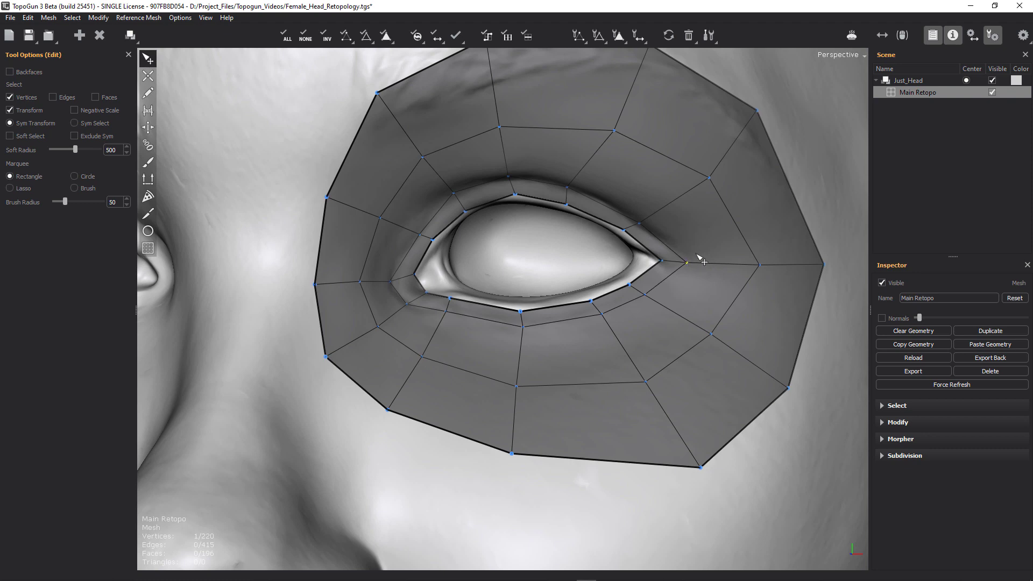
Nudge the inner and central upper-lid border vertices slightly upward to fit the edge of the eye opening.
{"action": "left_click_drag", "start_coordinate": [698, 226], "coordinate": [748, 230], "text": "alt"}
{"action": "scroll", "coordinate": [753, 235], "scroll_direction": "down", "scroll_amount": 5}
{"action": "scroll", "coordinate": [584, 237], "scroll_direction": "up", "scroll_amount": 8}
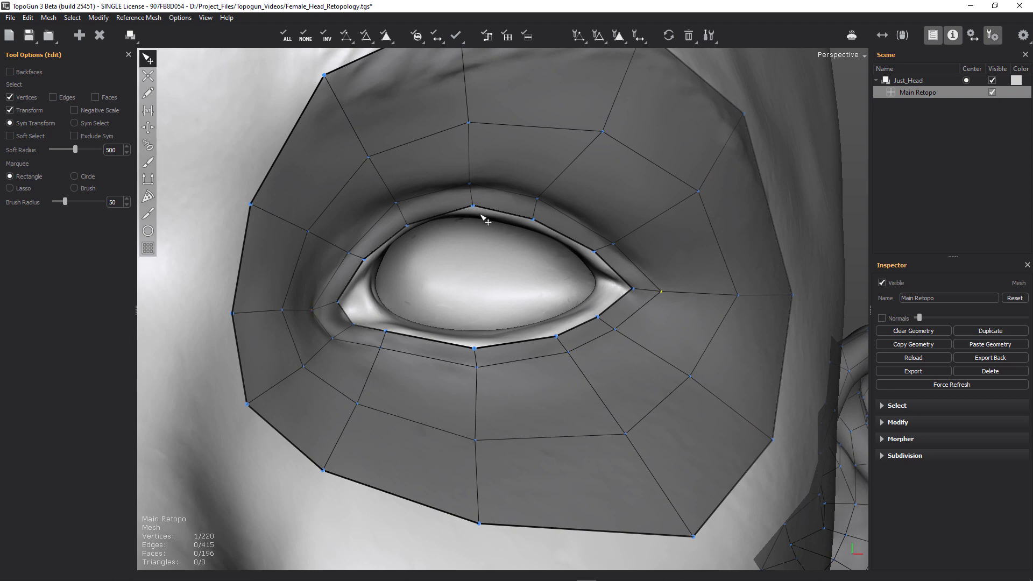
{"action": "left_click_drag", "start_coordinate": [409, 226], "coordinate": [406, 225]}
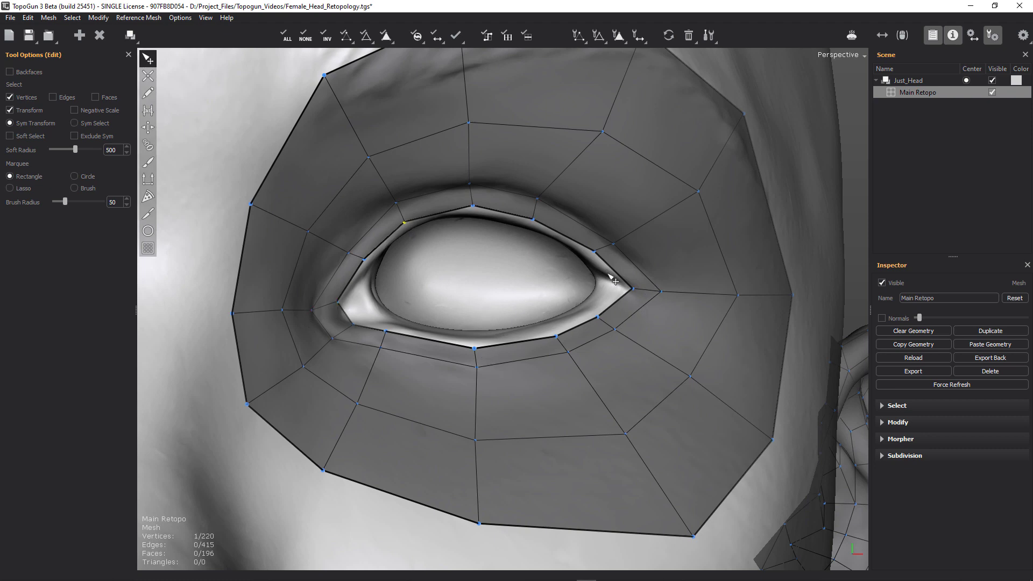
{"action": "left_click_drag", "start_coordinate": [476, 208], "coordinate": [475, 206]}
Shift the vertices of the central lower-lid radial line toward the nose, from the lid edge to the outer border.
{"action": "left_click_drag", "start_coordinate": [476, 349], "coordinate": [439, 366]}
{"action": "left_click_drag", "start_coordinate": [475, 438], "coordinate": [430, 447]}
{"action": "left_click_drag", "start_coordinate": [483, 527], "coordinate": [429, 532]}
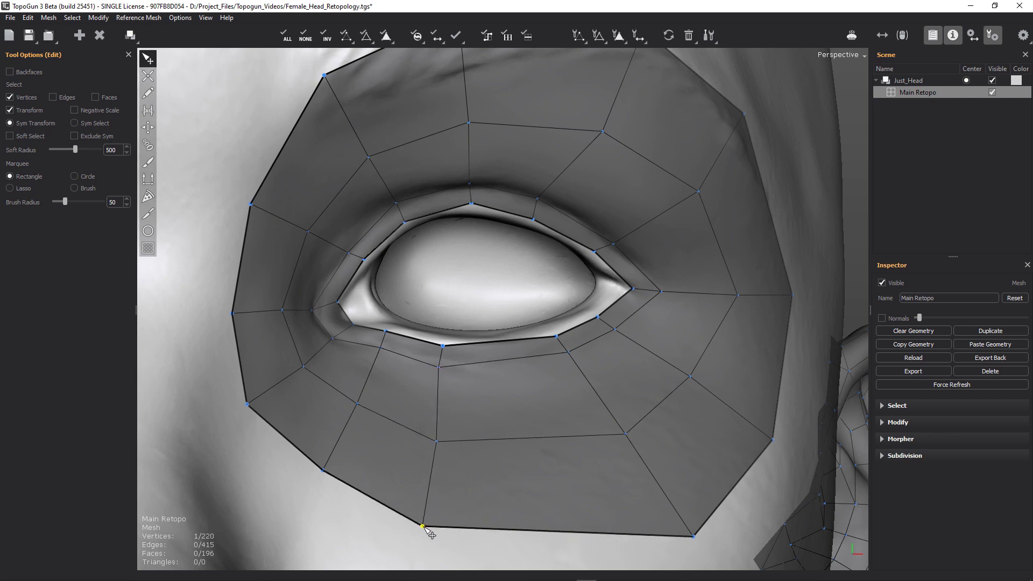
Insert a radial edge line through the wide faces below the lower lid by connecting the edge ring.
{"action": "middle_click_drag", "start_coordinate": [570, 403], "coordinate": [446, 379]}
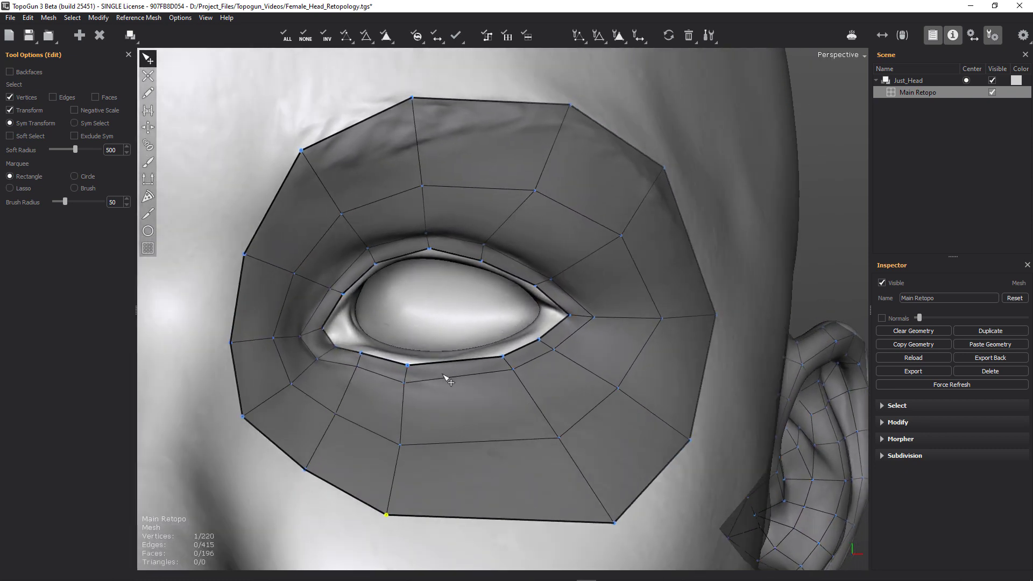
{"action": "left_click", "coordinate": [481, 447]}
{"action": "key", "text": "s"}
{"action": "key", "text": "c"}
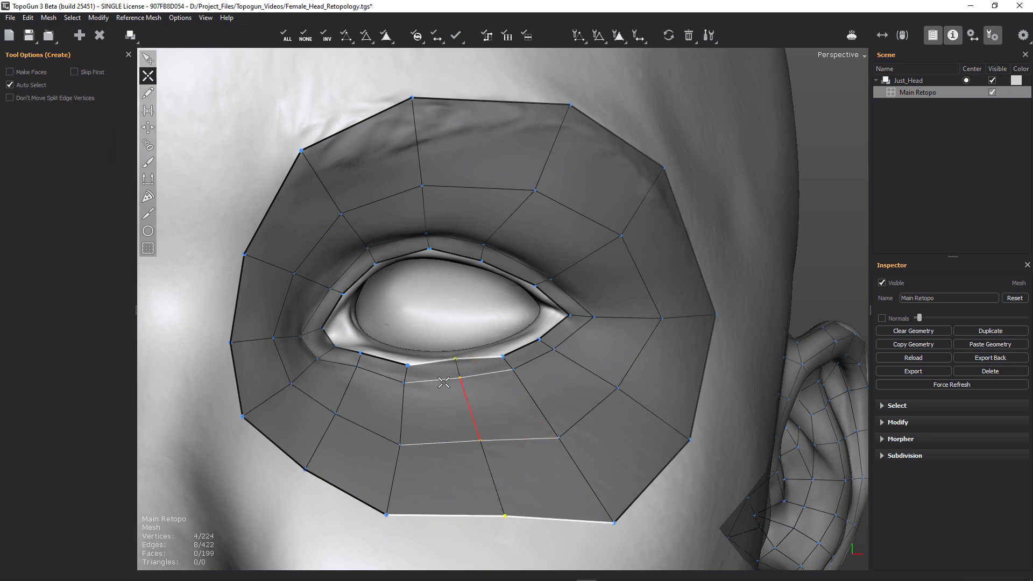
Lower the vertices of the new radial line below the eye so every loop it crosses follows a rounded curve.
{"action": "key", "text": "1"}
{"action": "left_click", "coordinate": [461, 377]}
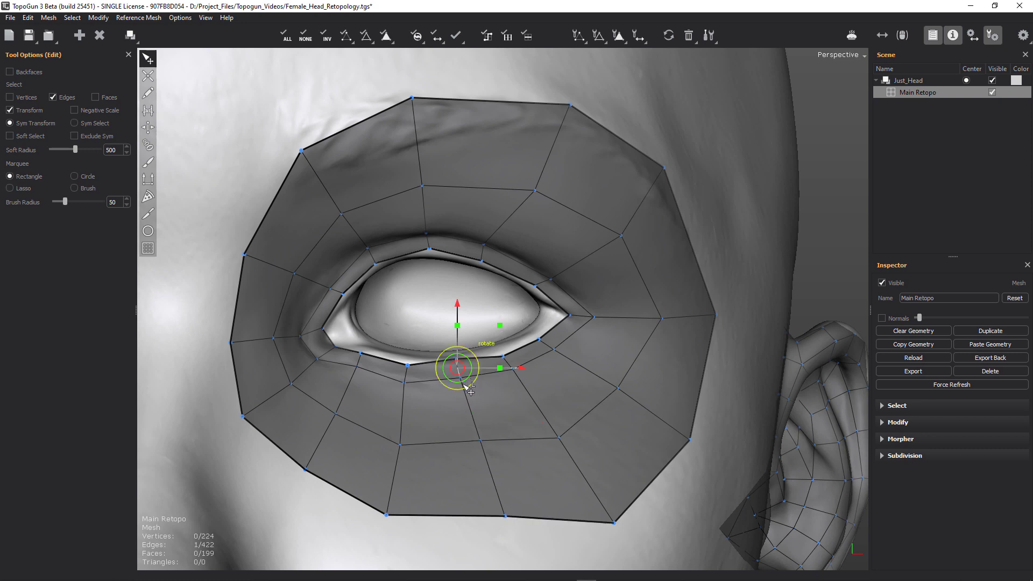
{"action": "key", "text": "1"}
{"action": "left_click_drag", "start_coordinate": [482, 444], "coordinate": [481, 454]}
{"action": "left_click_drag", "start_coordinate": [505, 518], "coordinate": [499, 541]}
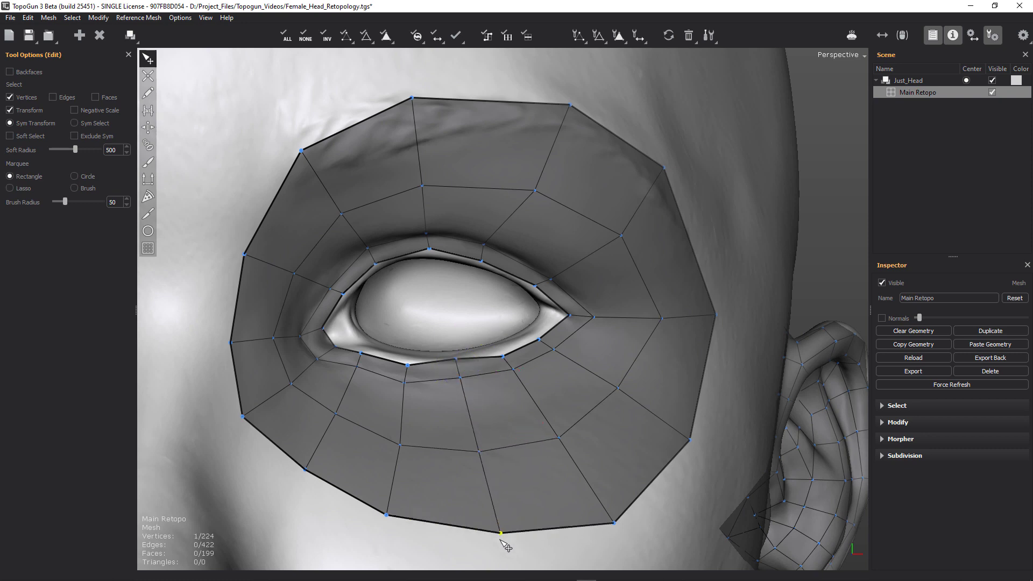
{"action": "left_click_drag", "start_coordinate": [461, 381], "coordinate": [460, 368]}
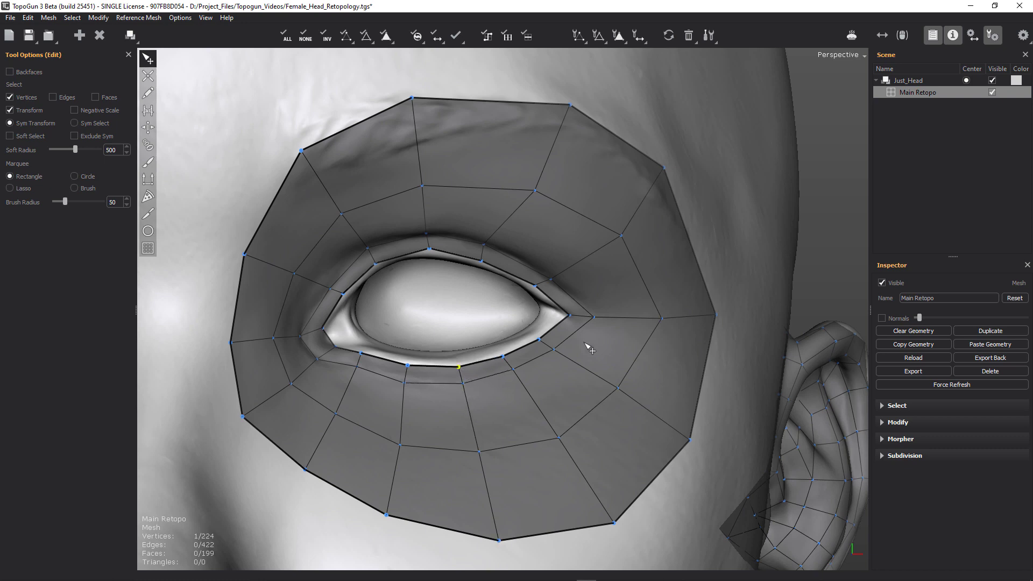
Insert an edge loop around the eye between the tight eyelid loop and the middle loop using Connect Ring.
{"action": "scroll", "coordinate": [565, 327], "scroll_direction": "down", "scroll_amount": 5}
{"action": "left_click_drag", "start_coordinate": [603, 327], "coordinate": [644, 299], "text": "alt"}
{"action": "scroll", "coordinate": [644, 300], "scroll_direction": "up", "scroll_amount": 5}
{"action": "middle_click_drag", "start_coordinate": [644, 299], "coordinate": [617, 346], "text": "alt"}
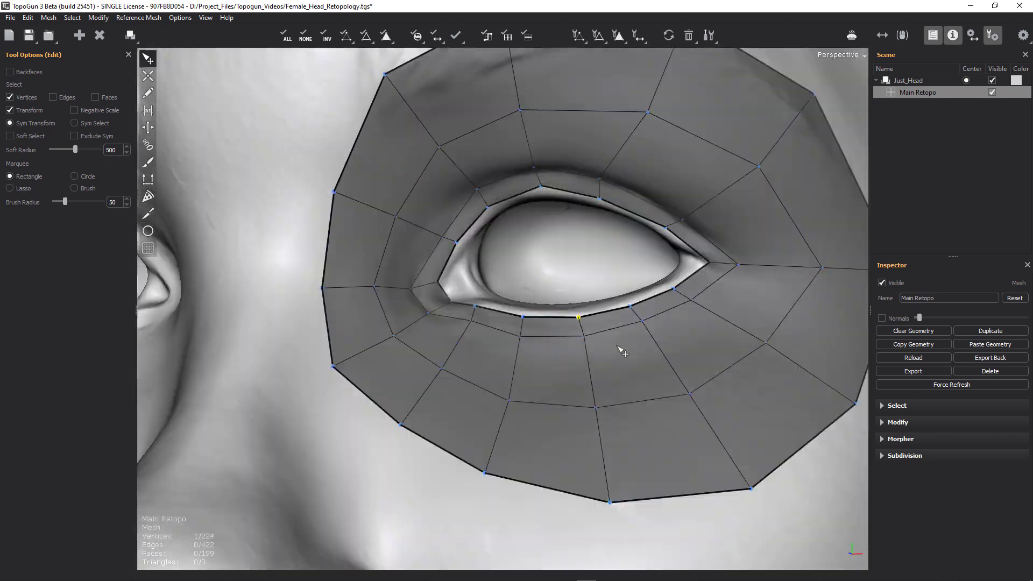
{"action": "left_click_drag", "start_coordinate": [623, 353], "coordinate": [627, 312], "text": "alt"}
{"action": "left_click", "coordinate": [507, 184]}
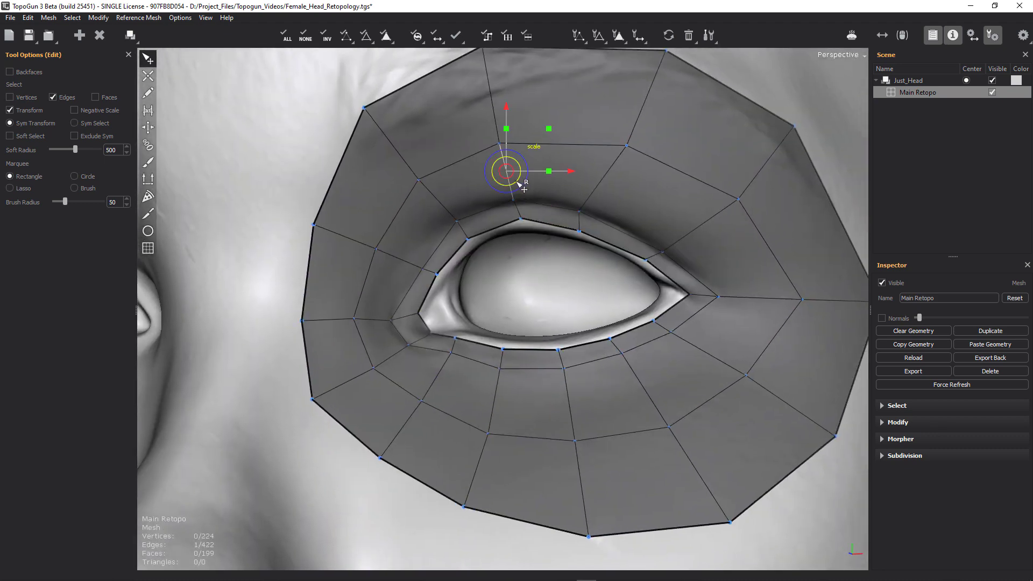
{"action": "key", "text": "ctrl+r"}
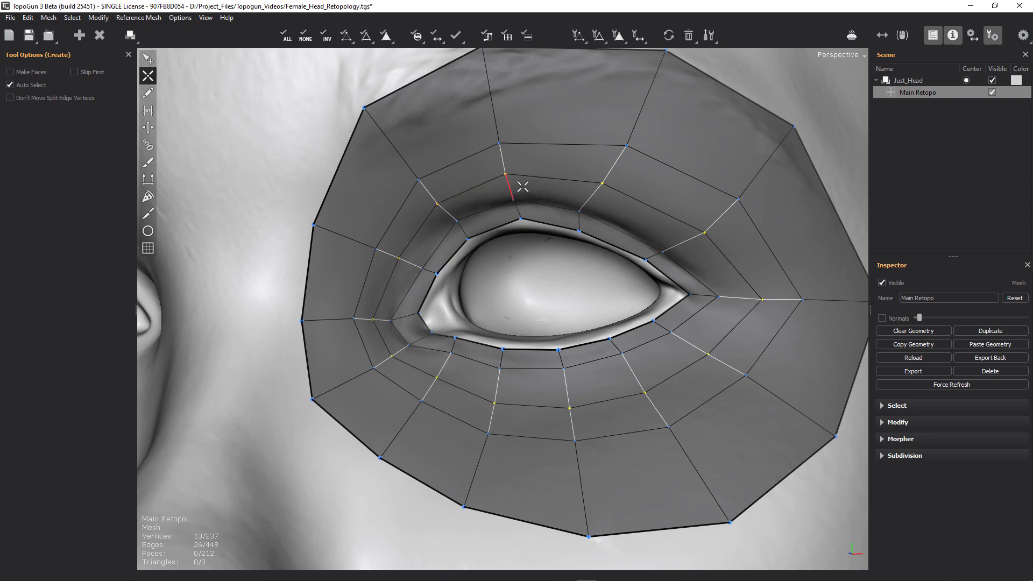
Adjust the upper-lid vertices of the new loop and raise those of the next loop outward to even their spacing.
{"action": "left_click", "coordinate": [507, 176]}
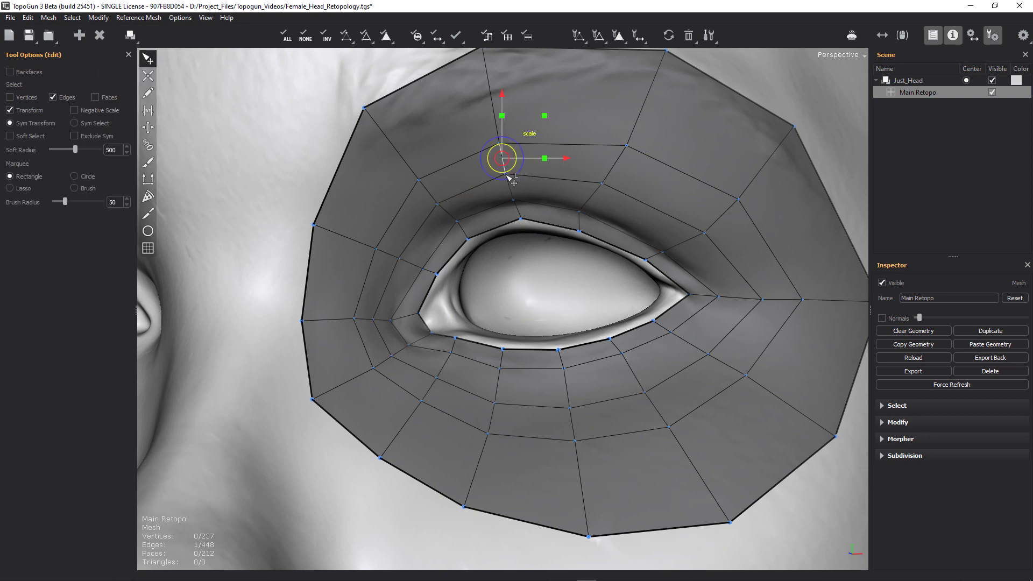
{"action": "left_click", "coordinate": [608, 185]}
{"action": "key", "text": "1"}
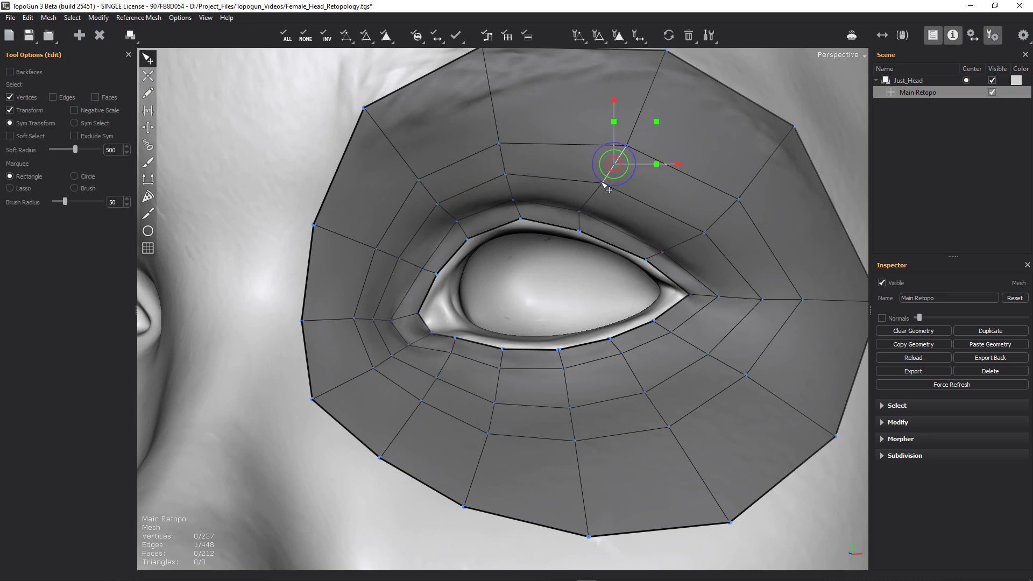
{"action": "left_click_drag", "start_coordinate": [506, 174], "coordinate": [507, 179]}
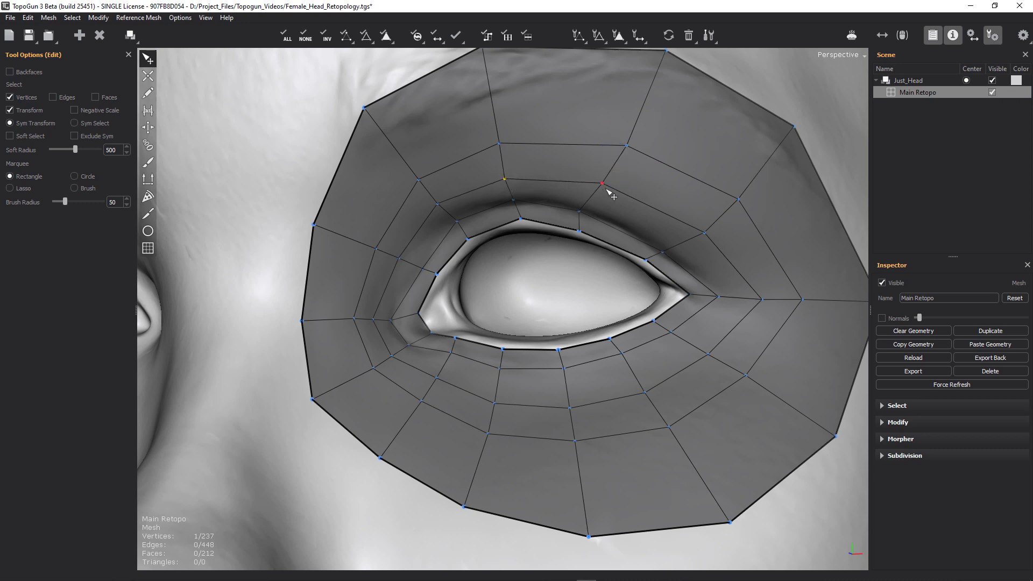
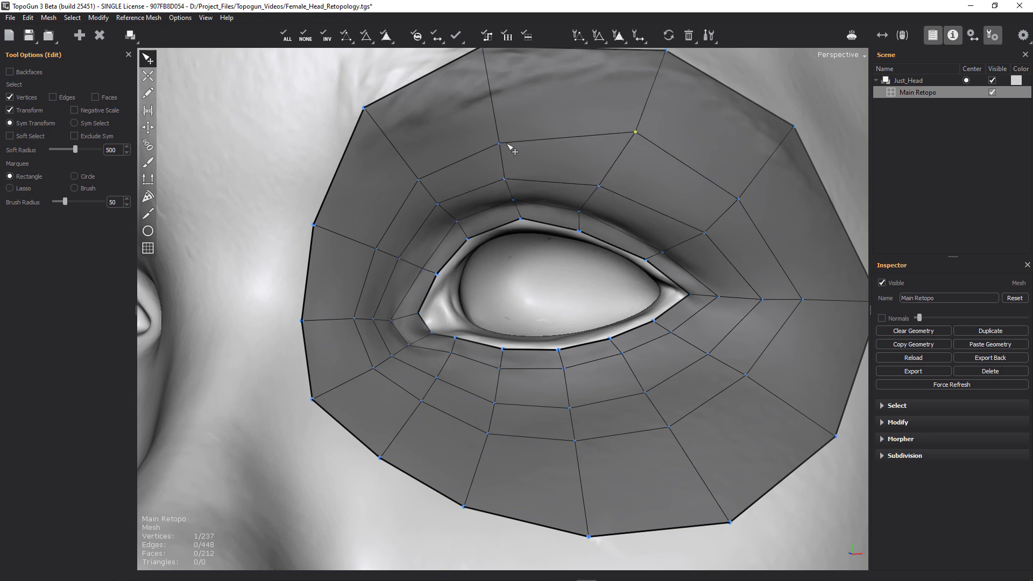
{"action": "left_click_drag", "start_coordinate": [500, 143], "coordinate": [499, 139]}
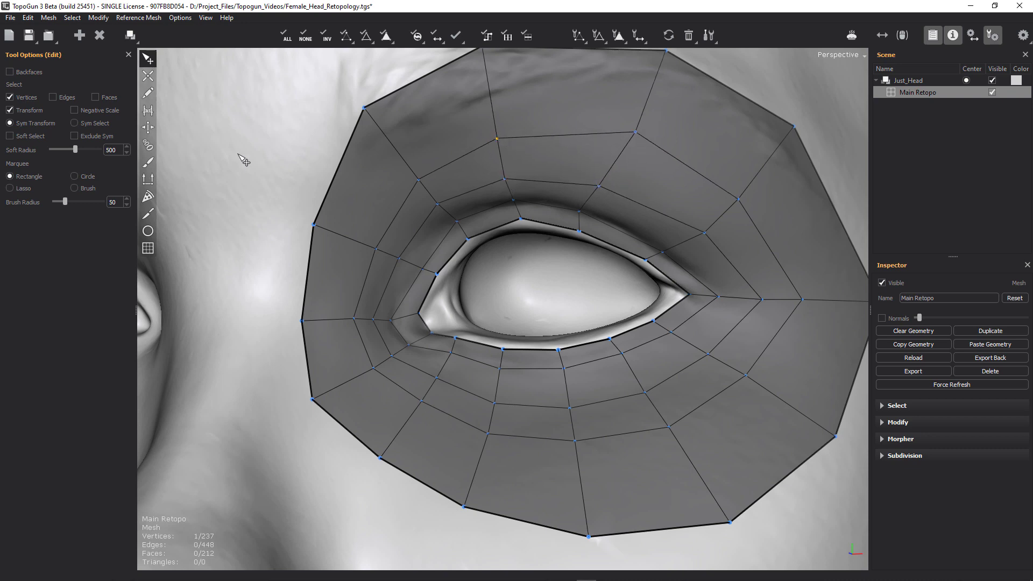
Slide the second-outermost edge loop around the eye outward to even the spacing, and adjust its vertex above the upper lid.
{"action": "left_click", "coordinate": [150, 128]}
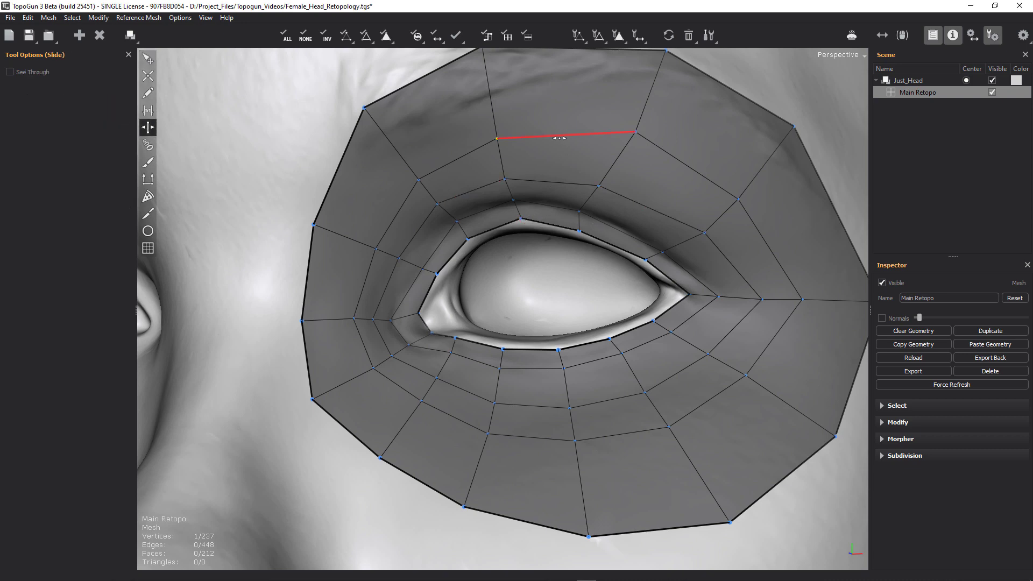
{"action": "double_click", "coordinate": [536, 136]}
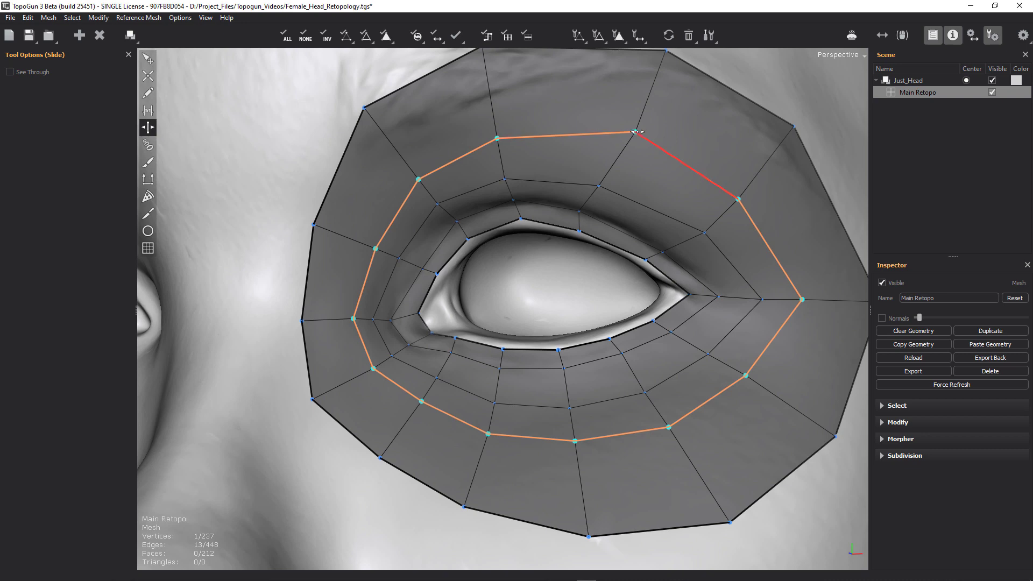
{"action": "left_click_drag", "start_coordinate": [636, 135], "coordinate": [672, 134]}
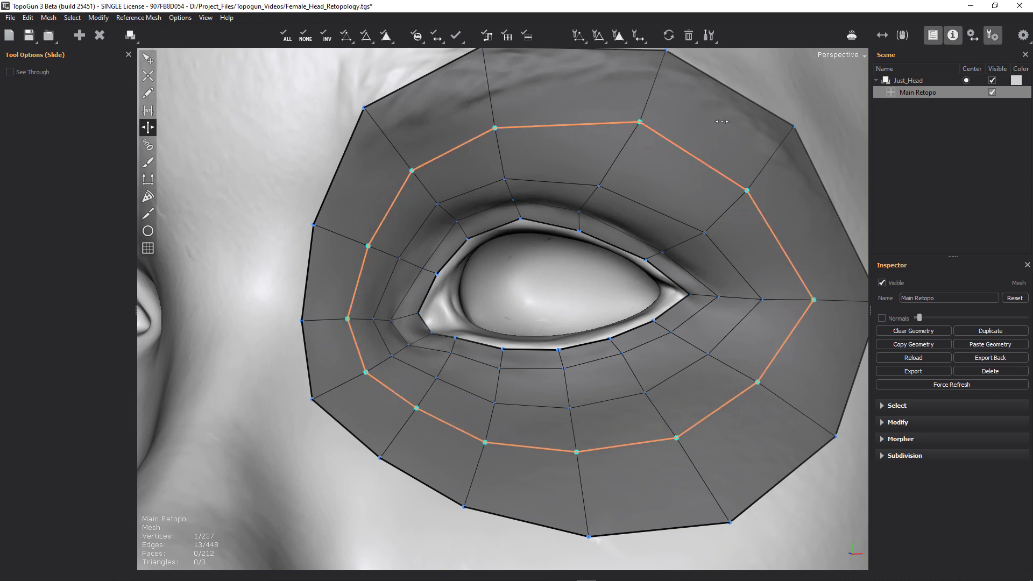
{"action": "key", "text": "e"}
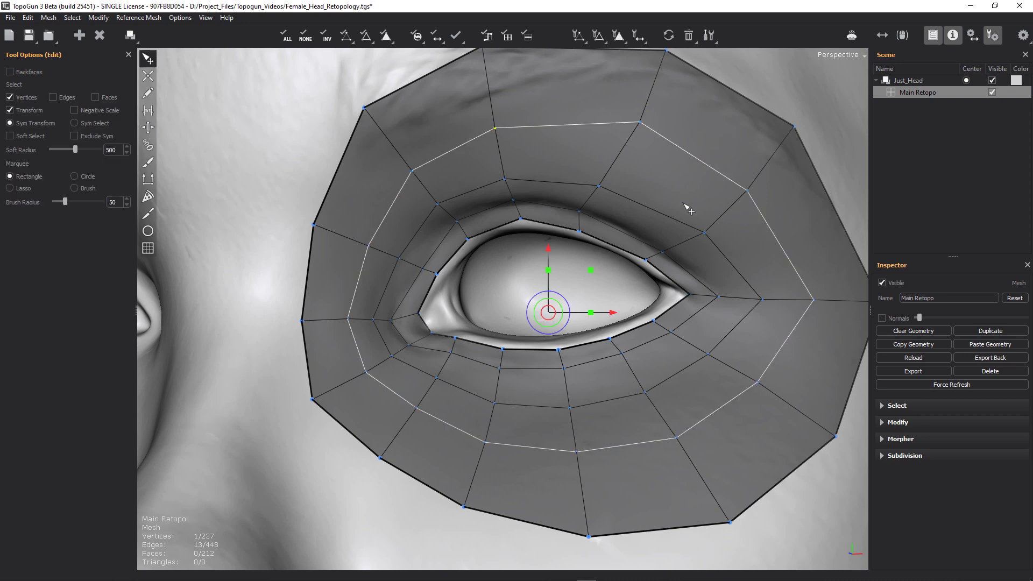
{"action": "scroll", "coordinate": [698, 200], "scroll_direction": "down", "scroll_amount": 2}
{"action": "left_click_drag", "start_coordinate": [604, 170], "coordinate": [602, 178]}
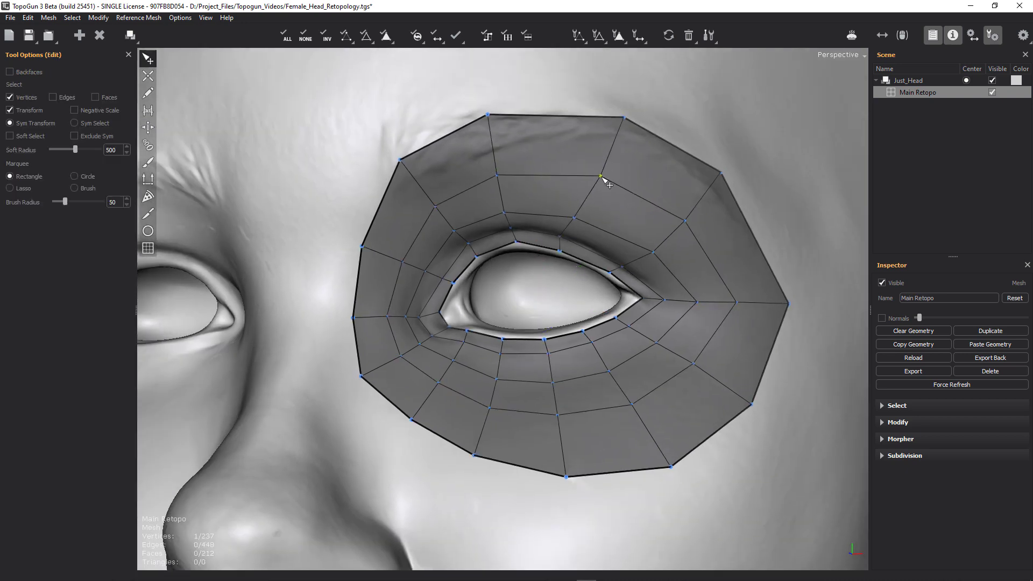
Shift the two border vertices at the inner eye corner slightly outward and downward to fit the tear duct.
{"action": "right_click_drag", "start_coordinate": [672, 194], "coordinate": [619, 196], "text": "alt"}
{"action": "left_click_drag", "start_coordinate": [619, 196], "coordinate": [599, 133], "text": "alt"}
{"action": "middle_click_drag", "start_coordinate": [612, 414], "coordinate": [508, 220], "text": "alt"}
{"action": "scroll", "coordinate": [596, 226], "scroll_direction": "up", "scroll_amount": 3}
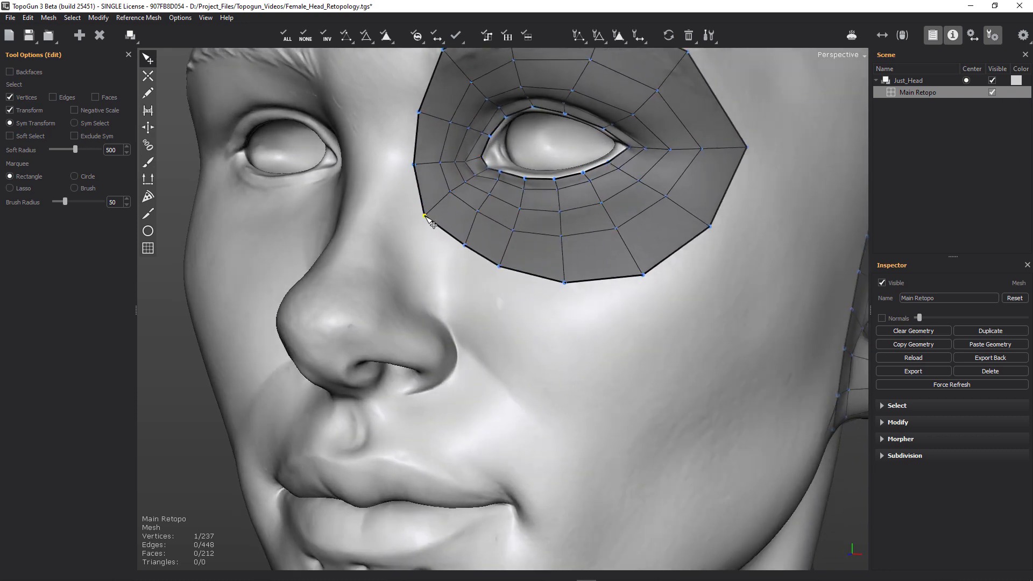
{"action": "middle_click_drag", "start_coordinate": [509, 221], "coordinate": [434, 244]}
{"action": "left_click_drag", "start_coordinate": [435, 245], "coordinate": [454, 249], "text": "alt"}
{"action": "right_click_drag", "start_coordinate": [454, 250], "coordinate": [571, 237], "text": "alt"}
{"action": "middle_click_drag", "start_coordinate": [516, 254], "coordinate": [470, 538], "text": "alt"}
{"action": "middle_click_drag", "start_coordinate": [435, 330], "coordinate": [372, 358]}
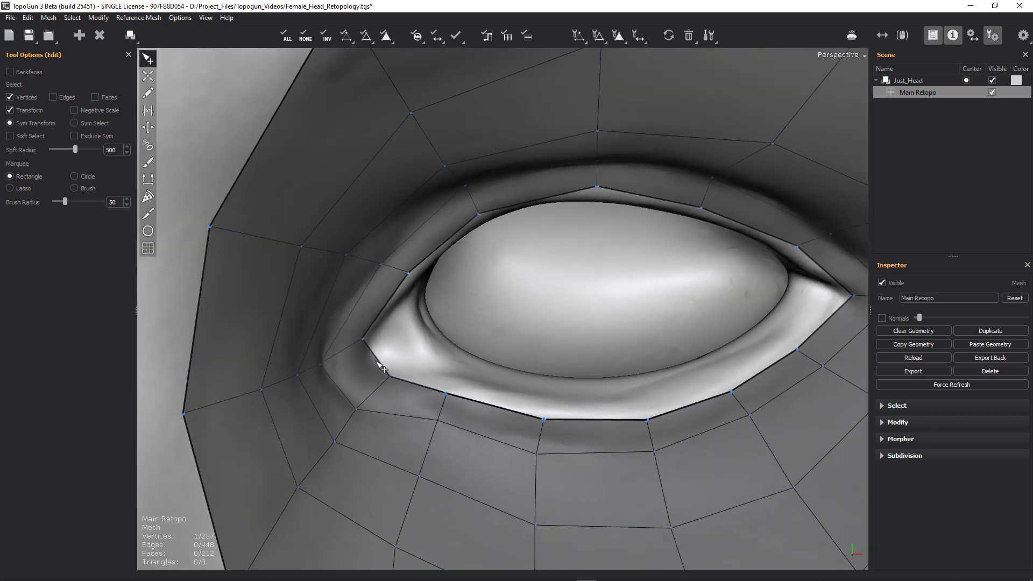
{"action": "left_click_drag", "start_coordinate": [390, 375], "coordinate": [381, 385]}
{"action": "left_click_drag", "start_coordinate": [364, 341], "coordinate": [356, 351]}
Select the whole open border loop around the eye opening and extrude it inward across the eyelid rim in Crawl mode.
{"action": "middle_click_drag", "start_coordinate": [397, 305], "coordinate": [349, 282], "text": "alt"}
{"action": "middle_click_drag", "start_coordinate": [413, 283], "coordinate": [321, 235]}
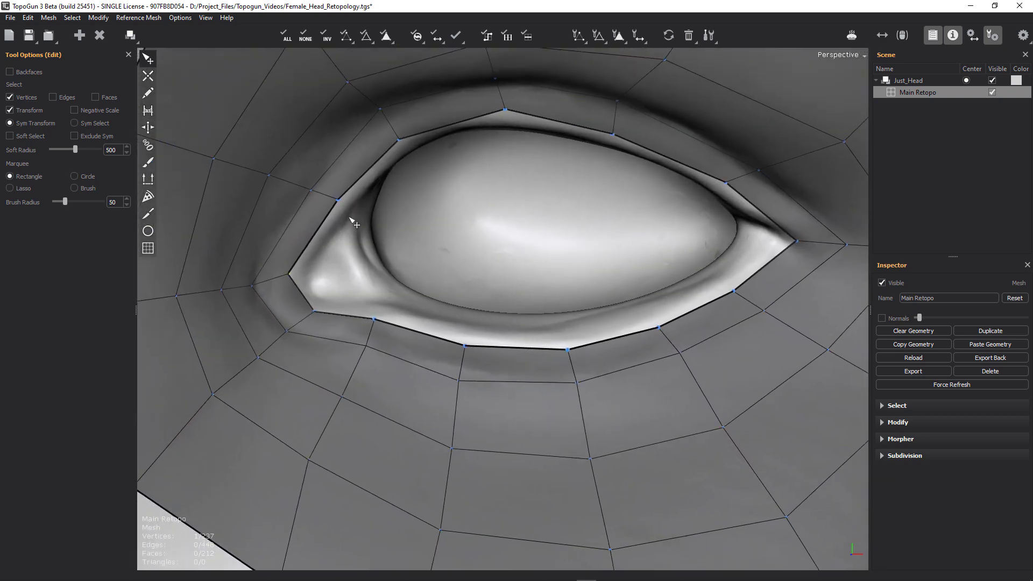
{"action": "double_click", "coordinate": [321, 230]}
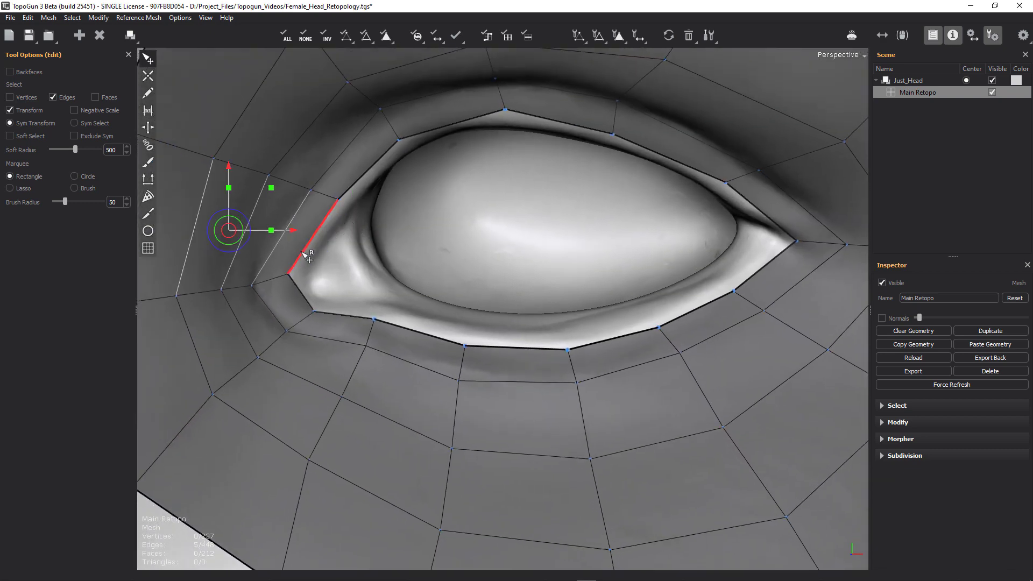
{"action": "double_click", "coordinate": [298, 267]}
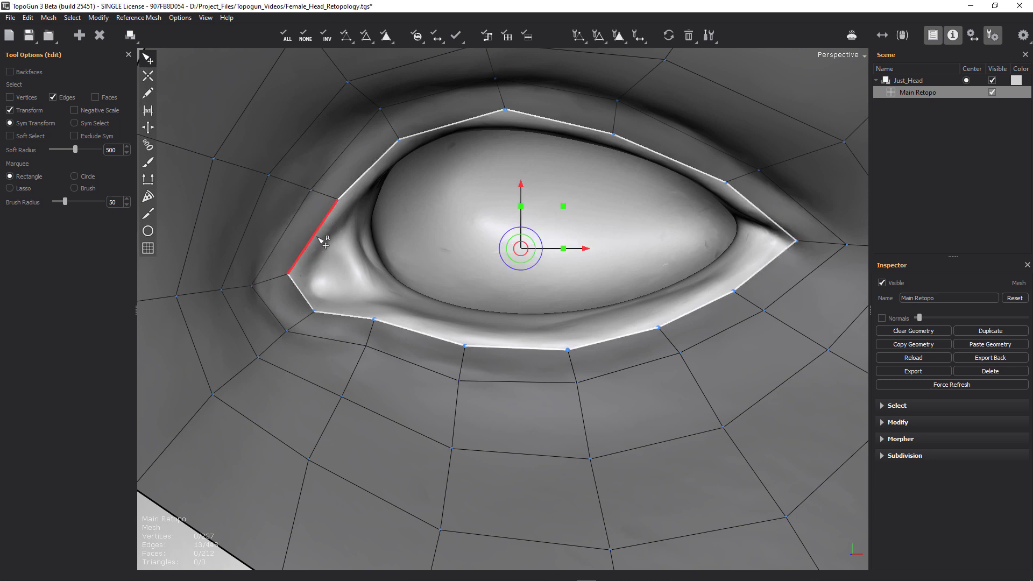
{"action": "left_click", "coordinate": [337, 267]}
{"action": "left_click", "coordinate": [317, 236]}
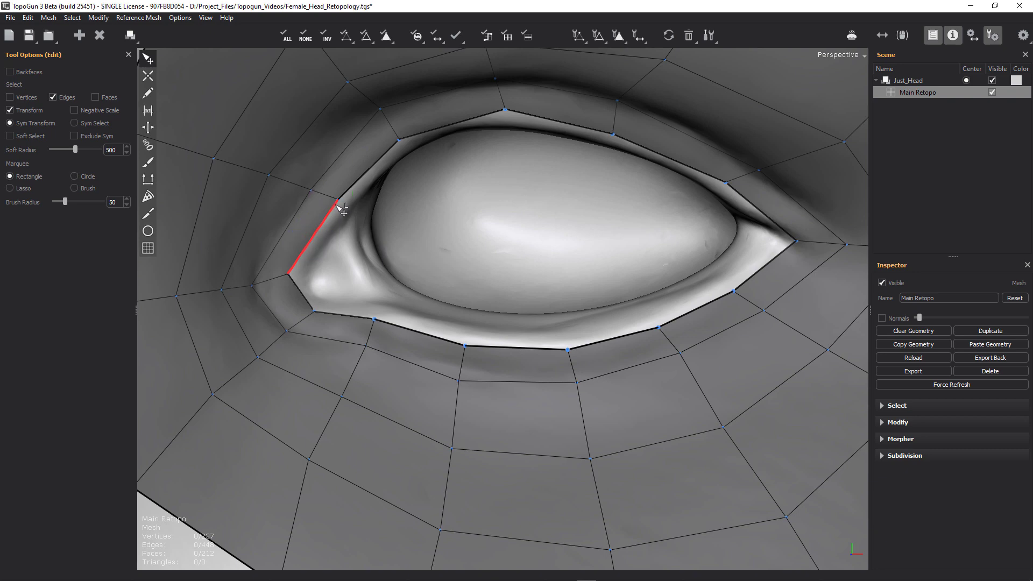
{"action": "double_click", "coordinate": [339, 209]}
{"action": "middle_click_drag", "start_coordinate": [412, 246], "coordinate": [373, 286], "text": "alt"}
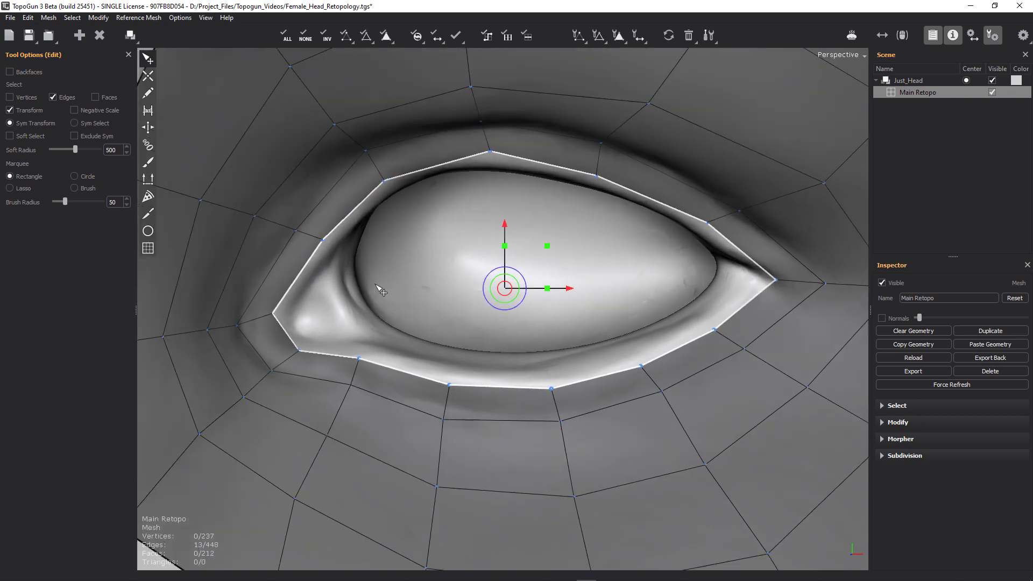
{"action": "left_click_drag", "start_coordinate": [374, 286], "coordinate": [413, 248], "text": "alt"}
{"action": "middle_click_drag", "start_coordinate": [413, 249], "coordinate": [271, 335], "text": "alt"}
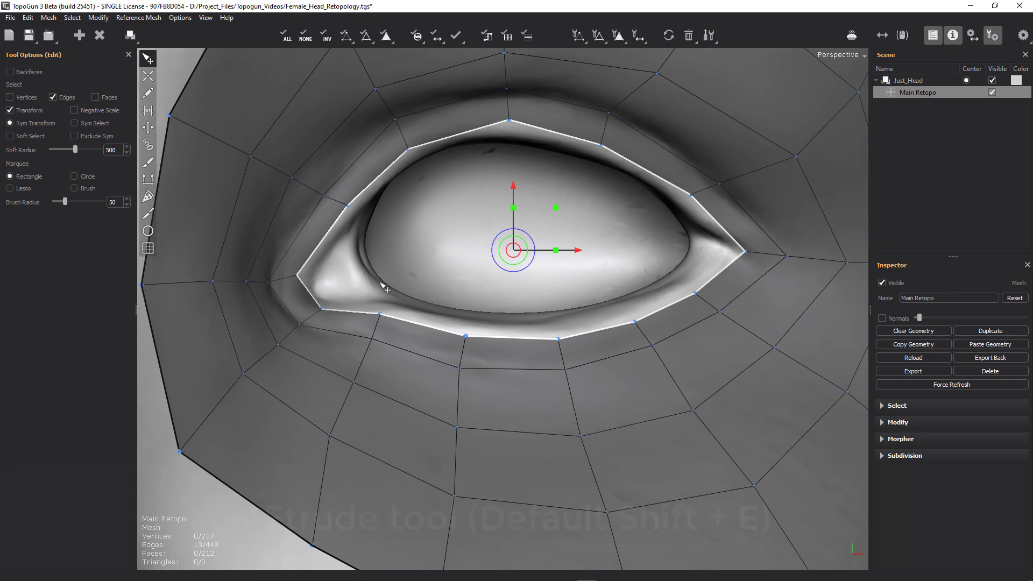
{"action": "key", "text": "shift+e"}
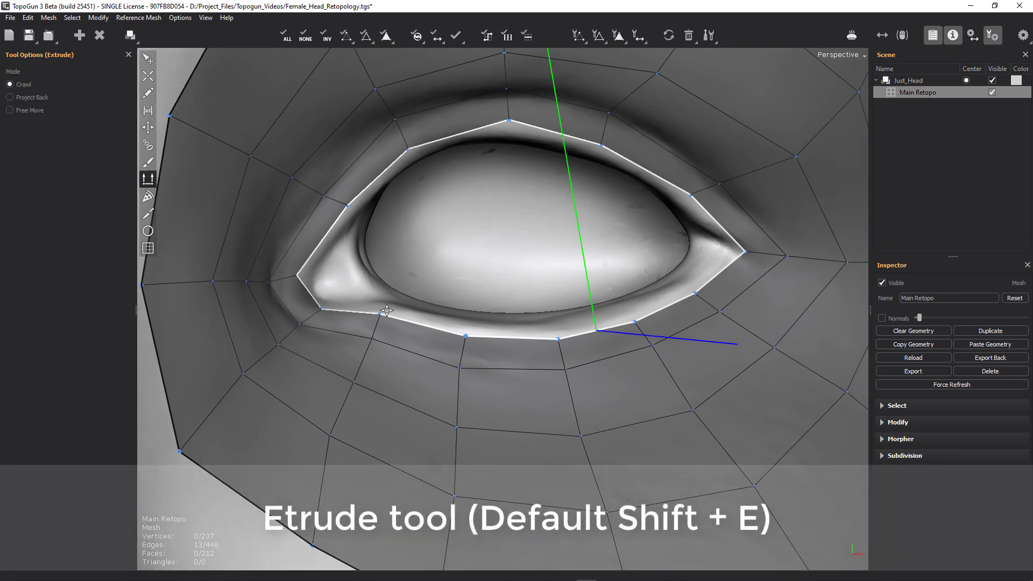
{"action": "left_click_drag", "start_coordinate": [589, 320], "coordinate": [583, 286]}
{"action": "key", "text": "q"}
Fill the tear-duct gap at the inner eye corner by creating an edge between the upper and lower border vertices.
{"action": "mouse_move", "coordinate": [603, 242]}
{"action": "left_mouse_down", "text": "alt"}
{"action": "mouse_move", "coordinate": [604, 201]}
{"action": "mouse_move", "coordinate": [621, 321]}
{"action": "mouse_move", "coordinate": [615, 235]}
{"action": "mouse_move", "coordinate": [636, 250]}
{"action": "mouse_move", "coordinate": [592, 253]}
{"action": "mouse_move", "coordinate": [603, 253]}
{"action": "left_mouse_up", "text": "alt"}
{"action": "right_click_drag", "start_coordinate": [541, 237], "coordinate": [579, 328], "text": "alt"}
{"action": "middle_click_drag", "start_coordinate": [429, 316], "coordinate": [485, 230], "text": "alt"}
{"action": "right_click_drag", "start_coordinate": [458, 260], "coordinate": [566, 261], "text": "alt"}
{"action": "middle_click_drag", "start_coordinate": [400, 278], "coordinate": [464, 290], "text": "alt"}
{"action": "key", "text": "w"}
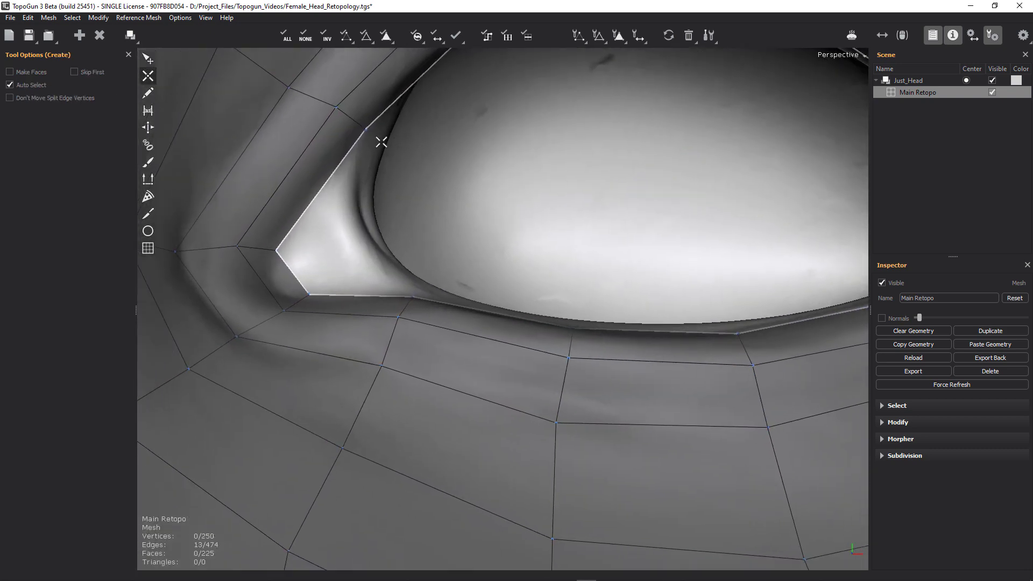
{"action": "left_click", "coordinate": [365, 129]}
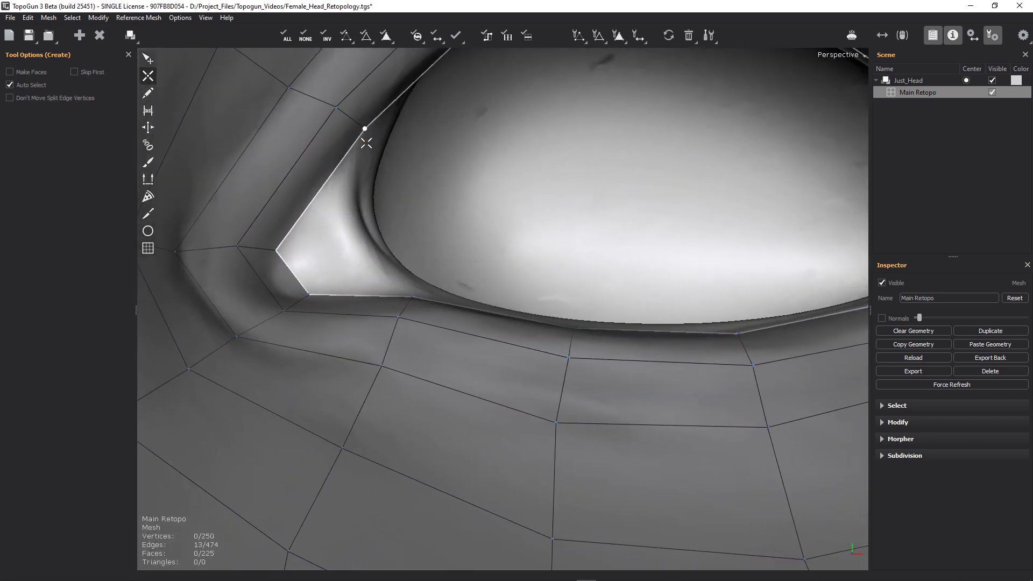
{"action": "left_click", "coordinate": [414, 297]}
{"action": "key", "text": "q"}
{"action": "left_click_drag", "start_coordinate": [554, 197], "coordinate": [597, 221], "text": "alt"}
{"action": "scroll", "coordinate": [596, 222], "scroll_direction": "down", "scroll_amount": 5}
{"action": "scroll", "coordinate": [444, 300], "scroll_direction": "up", "scroll_amount": 2}
{"action": "left_click", "coordinate": [433, 324]}
{"action": "scroll", "coordinate": [417, 288], "scroll_direction": "down", "scroll_amount": 5}
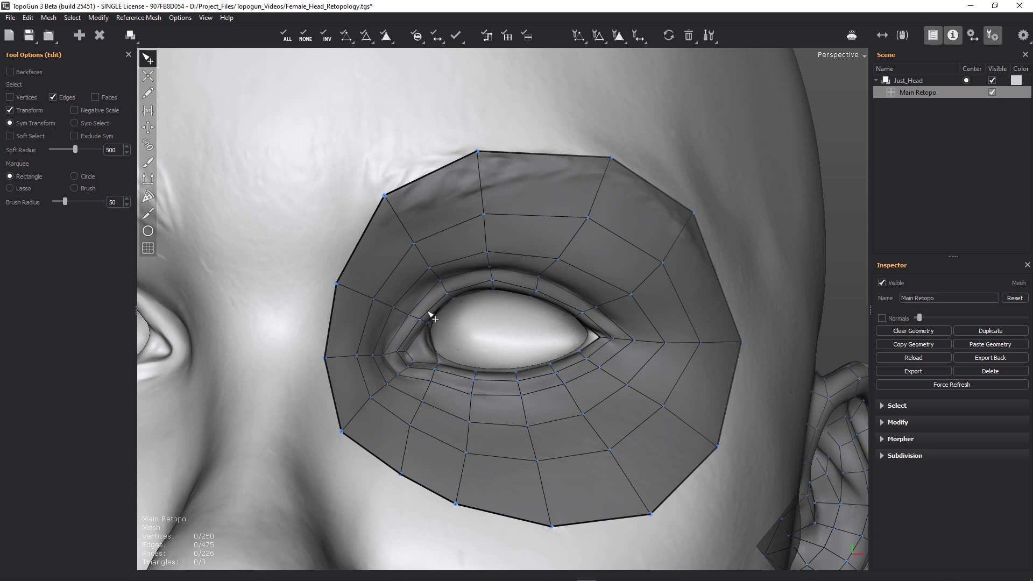
Reposition the vertices of the radial line above the inner eye corner, from the innermost loop out to the outer border.
{"action": "scroll", "coordinate": [535, 283], "scroll_direction": "up", "scroll_amount": 6}
{"action": "middle_click_drag", "start_coordinate": [509, 247], "coordinate": [473, 231]}
{"action": "left_click", "coordinate": [467, 222]}
{"action": "key", "text": "1"}
{"action": "left_click_drag", "start_coordinate": [460, 213], "coordinate": [444, 234]}
{"action": "left_click_drag", "start_coordinate": [433, 199], "coordinate": [417, 222]}
{"action": "left_click_drag", "start_coordinate": [388, 184], "coordinate": [383, 195]}
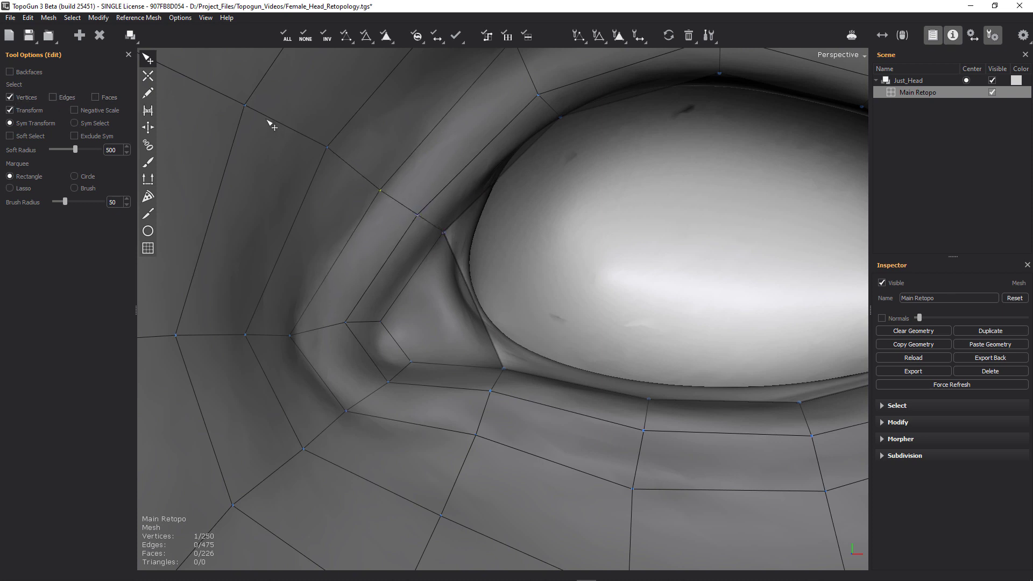
{"action": "scroll", "coordinate": [345, 156], "scroll_direction": "down", "scroll_amount": 5}
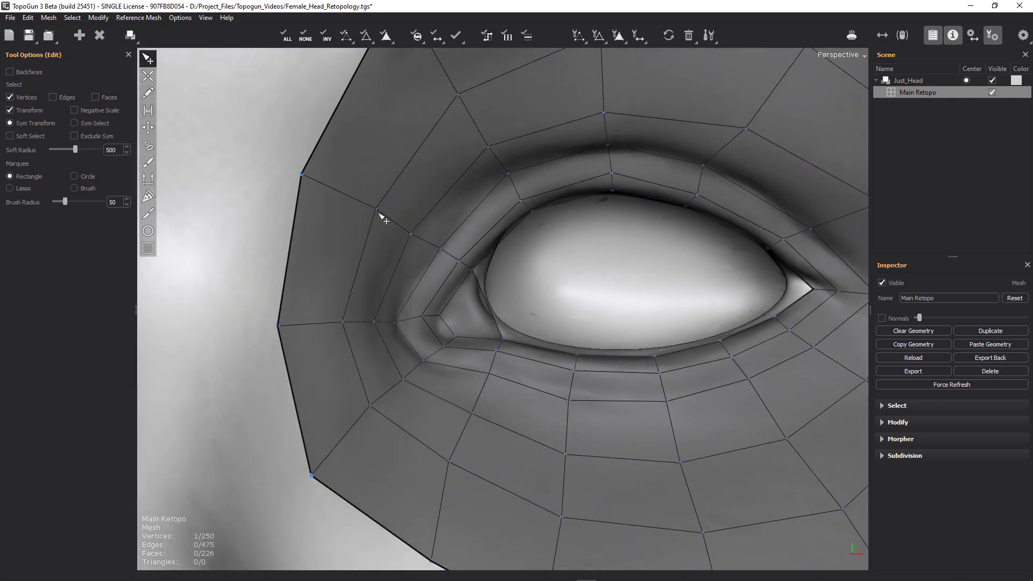
{"action": "left_click_drag", "start_coordinate": [379, 213], "coordinate": [373, 220]}
{"action": "left_click_drag", "start_coordinate": [303, 175], "coordinate": [302, 173]}
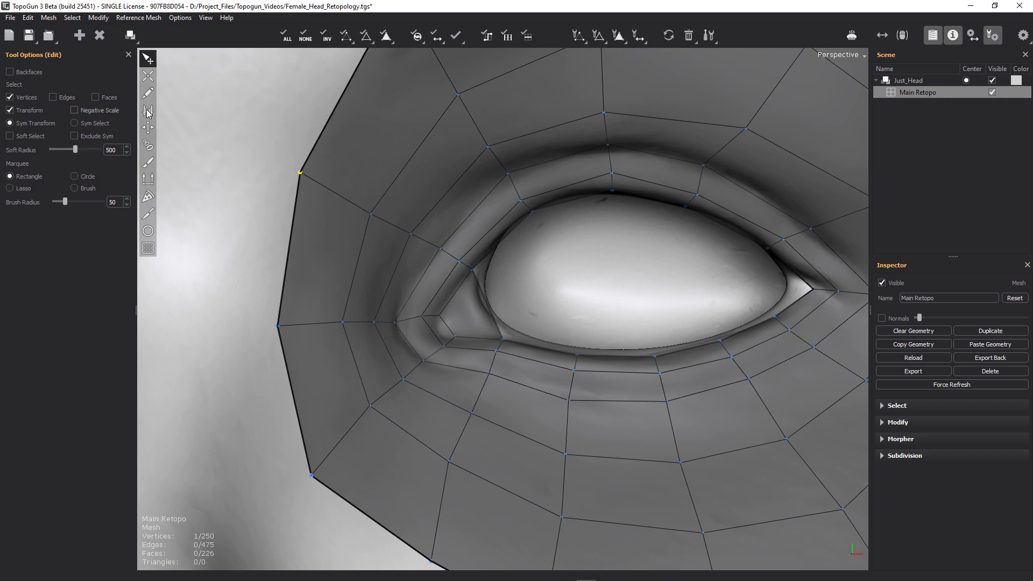
Select the remaining border loop along the eyeball and extrude it inward a short distance in Crawl mode.
{"action": "right_click_drag", "start_coordinate": [524, 232], "coordinate": [468, 231], "text": "alt"}
{"action": "left_click_drag", "start_coordinate": [469, 231], "coordinate": [479, 191], "text": "alt"}
{"action": "right_click_drag", "start_coordinate": [510, 187], "coordinate": [522, 196], "text": "alt"}
{"action": "middle_click_drag", "start_coordinate": [521, 196], "coordinate": [596, 397], "text": "alt"}
{"action": "right_click_drag", "start_coordinate": [528, 226], "coordinate": [534, 229], "text": "alt"}
{"action": "middle_click_drag", "start_coordinate": [505, 237], "coordinate": [444, 259], "text": "alt"}
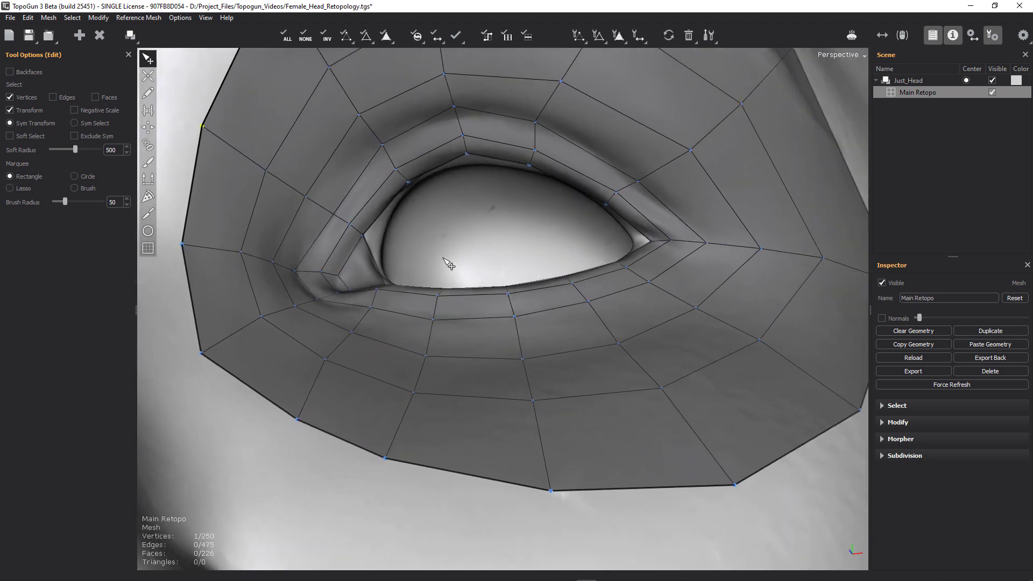
{"action": "right_click_drag", "start_coordinate": [445, 258], "coordinate": [483, 258], "text": "alt"}
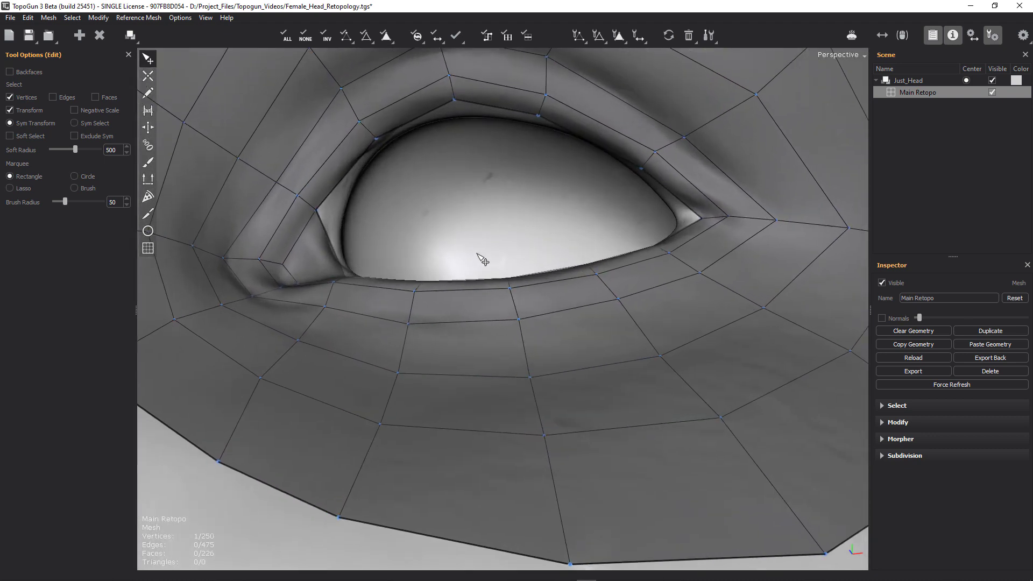
{"action": "left_click", "coordinate": [329, 200]}
{"action": "double_click", "coordinate": [325, 204]}
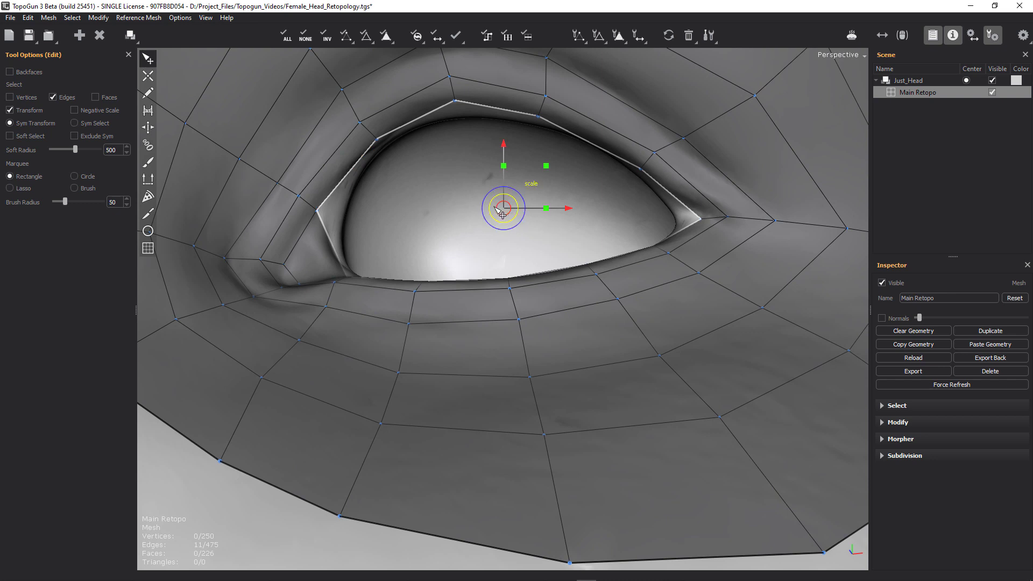
{"action": "key", "text": "e"}
{"action": "left_click_drag", "start_coordinate": [353, 228], "coordinate": [385, 219]}
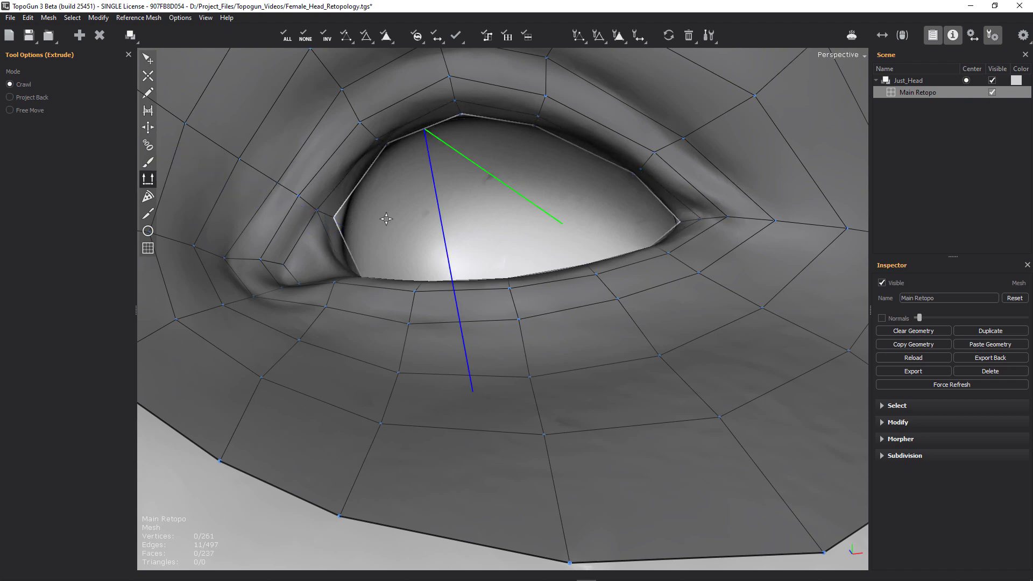
{"action": "key", "text": "q"}
Inspect the extruded eyelid rim and the surrounding eye loops from several angles.
{"action": "left_click_drag", "start_coordinate": [492, 226], "coordinate": [458, 264], "text": "alt"}
{"action": "right_click_drag", "start_coordinate": [457, 264], "coordinate": [402, 233], "text": "alt"}
{"action": "middle_click_drag", "start_coordinate": [402, 233], "coordinate": [264, 79], "text": "alt"}
{"action": "left_click_drag", "start_coordinate": [395, 235], "coordinate": [444, 283], "text": "alt"}
{"action": "middle_click_drag", "start_coordinate": [444, 283], "coordinate": [376, 80], "text": "alt"}
{"action": "right_click_drag", "start_coordinate": [376, 80], "coordinate": [511, 272], "text": "alt"}
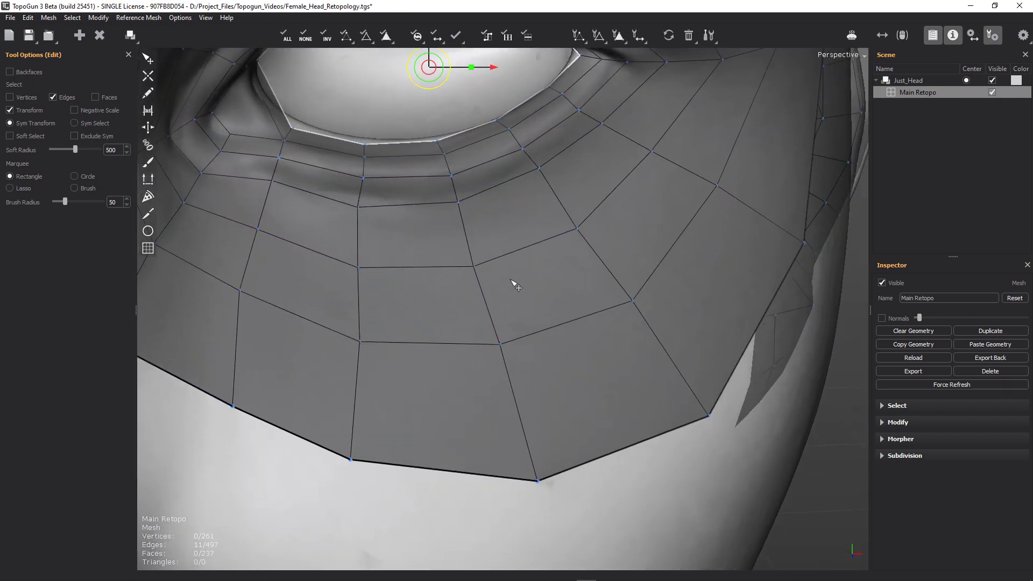
{"action": "middle_click_drag", "start_coordinate": [555, 108], "coordinate": [583, 222], "text": "alt"}
{"action": "left_click_drag", "start_coordinate": [617, 242], "coordinate": [611, 210], "text": "alt"}
{"action": "right_click_drag", "start_coordinate": [532, 81], "coordinate": [536, 197], "text": "alt"}
{"action": "scroll", "coordinate": [540, 201], "scroll_direction": "down", "scroll_amount": 6}
Examine the nose, mouth and chin of the reference head from several angles to plan the mouth loops.
{"action": "left_click_drag", "start_coordinate": [554, 226], "coordinate": [503, 128], "text": "alt"}
{"action": "scroll", "coordinate": [437, 154], "scroll_direction": "up", "scroll_amount": 3}
{"action": "left_click_drag", "start_coordinate": [595, 231], "coordinate": [493, 212], "text": "alt"}
{"action": "middle_click_drag", "start_coordinate": [494, 212], "coordinate": [622, 143], "text": "alt"}
{"action": "left_click_drag", "start_coordinate": [623, 143], "coordinate": [559, 141], "text": "alt"}
{"action": "middle_click_drag", "start_coordinate": [538, 264], "coordinate": [523, 290], "text": "alt"}
{"action": "left_click_drag", "start_coordinate": [526, 294], "coordinate": [506, 296], "text": "alt"}
{"action": "scroll", "coordinate": [399, 244], "scroll_direction": "up", "scroll_amount": 2}
{"action": "middle_click_drag", "start_coordinate": [501, 328], "coordinate": [477, 248], "text": "alt"}
{"action": "left_click_drag", "start_coordinate": [477, 248], "coordinate": [541, 245], "text": "alt"}
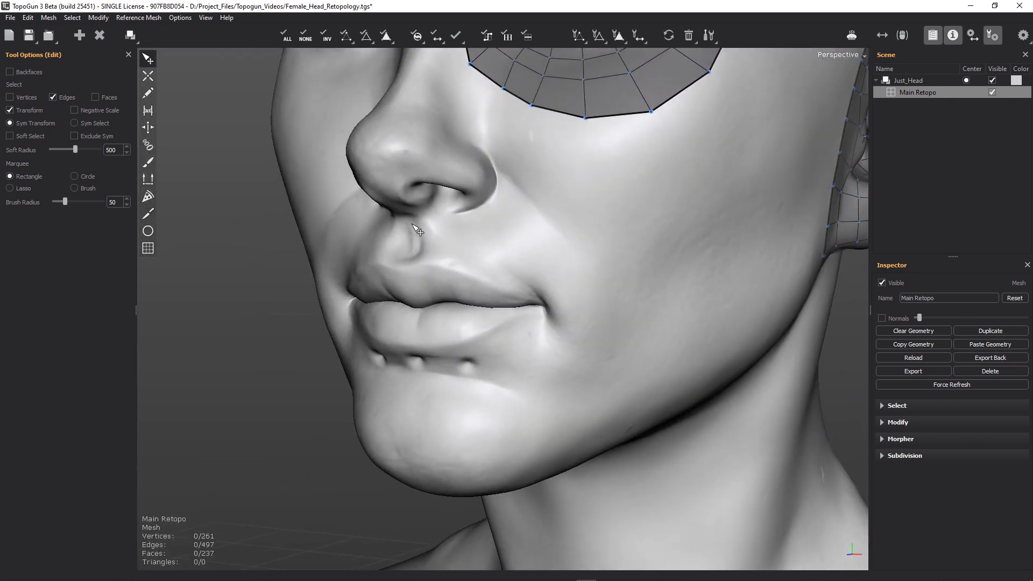
{"action": "middle_click_drag", "start_coordinate": [492, 253], "coordinate": [381, 244], "text": "alt"}
{"action": "left_click_drag", "start_coordinate": [380, 244], "coordinate": [533, 237], "text": "alt"}
{"action": "middle_click_drag", "start_coordinate": [533, 238], "coordinate": [424, 249], "text": "alt"}
{"action": "right_click_drag", "start_coordinate": [425, 250], "coordinate": [417, 211], "text": "alt"}
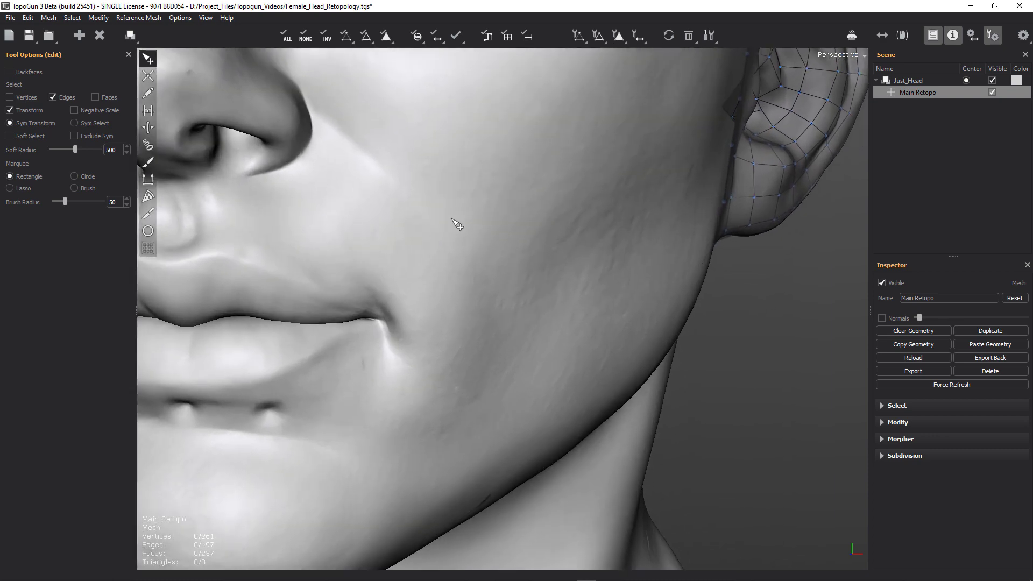
{"action": "left_click_drag", "start_coordinate": [421, 215], "coordinate": [504, 175], "text": "alt"}
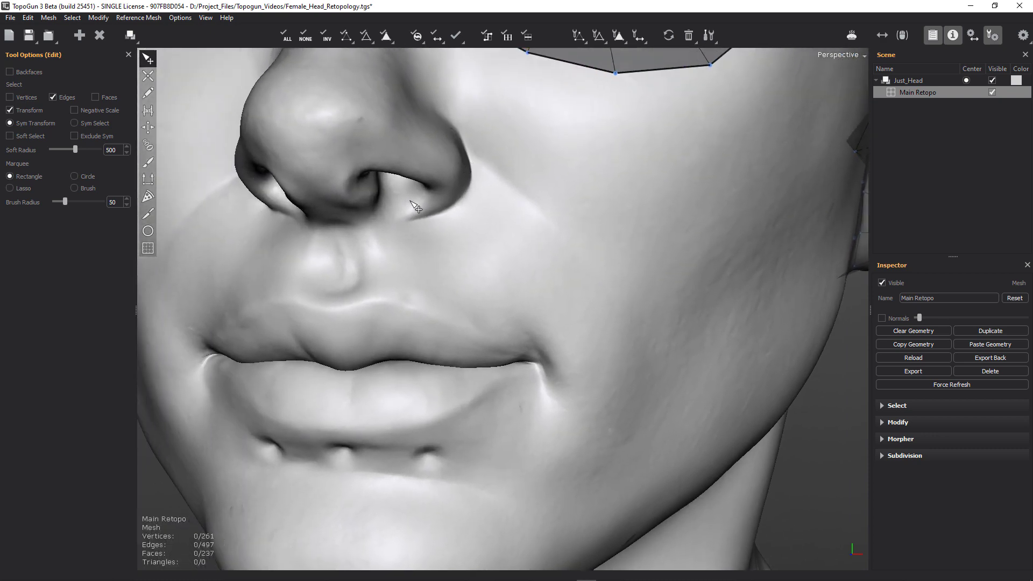
{"action": "left_click_drag", "start_coordinate": [536, 237], "coordinate": [401, 156], "text": "alt"}
{"action": "left_click_drag", "start_coordinate": [481, 185], "coordinate": [327, 298], "text": "alt"}
{"action": "left_click_drag", "start_coordinate": [407, 209], "coordinate": [520, 205], "text": "alt"}
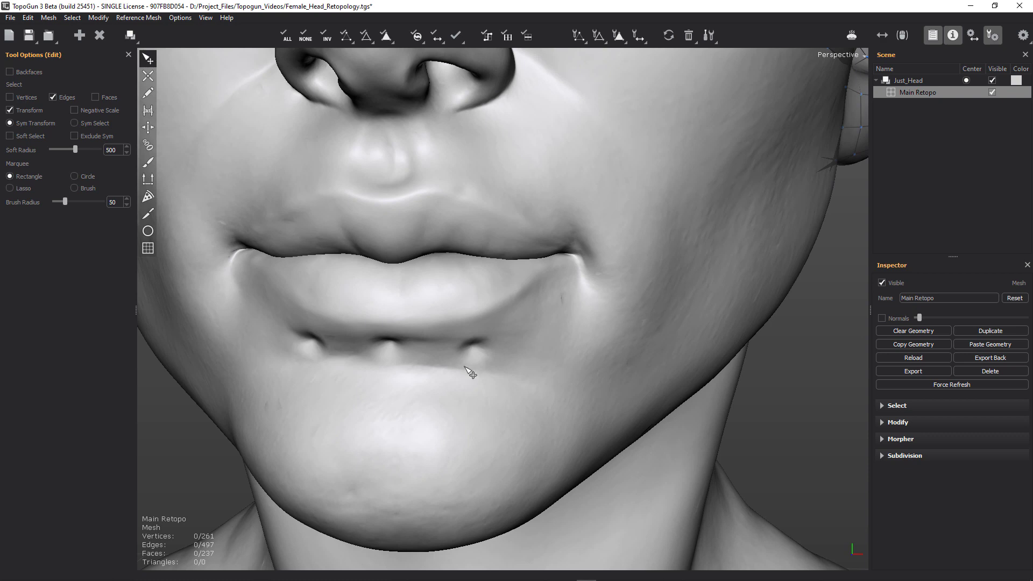
{"action": "left_click_drag", "start_coordinate": [519, 236], "coordinate": [601, 237], "text": "alt"}
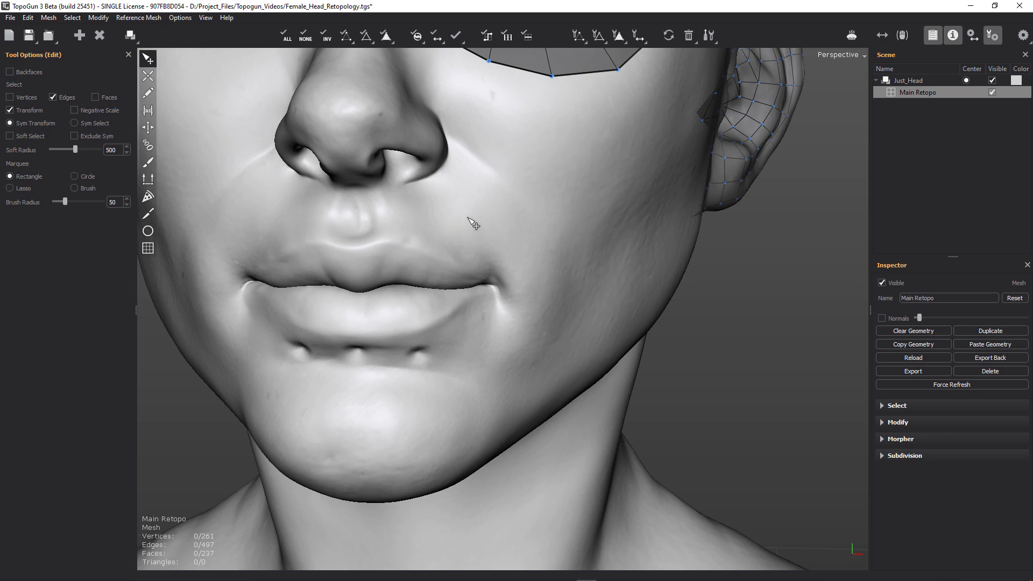
Create a quad between the nose base and the upper lip's border, starting at the centre of the face.
{"action": "key", "text": "c"}
{"action": "left_click_drag", "start_coordinate": [502, 230], "coordinate": [439, 210], "text": "alt"}
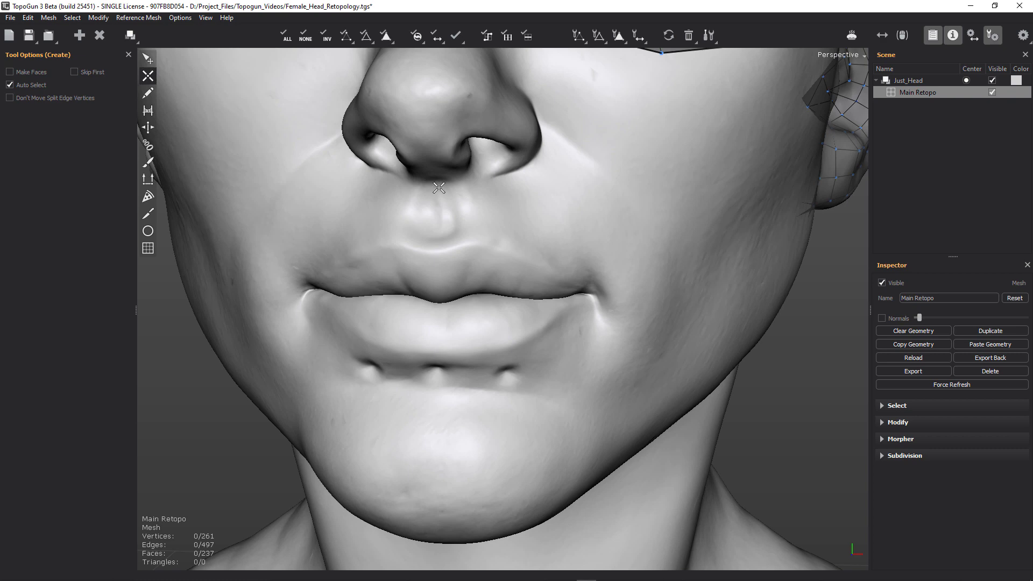
{"action": "left_click", "coordinate": [437, 249]}
{"action": "left_click", "coordinate": [476, 242]}
{"action": "left_click", "coordinate": [472, 181]}
{"action": "left_click", "coordinate": [440, 184]}
{"action": "key", "text": "q"}
Create a second quad beside the first, extending from below the nostril to the upper lip's border.
{"action": "left_click_drag", "start_coordinate": [479, 205], "coordinate": [463, 241], "text": "alt"}
{"action": "middle_click_drag", "start_coordinate": [462, 241], "coordinate": [511, 257], "text": "alt"}
{"action": "key", "text": "c"}
{"action": "left_click", "coordinate": [480, 230]}
{"action": "left_click", "coordinate": [520, 224]}
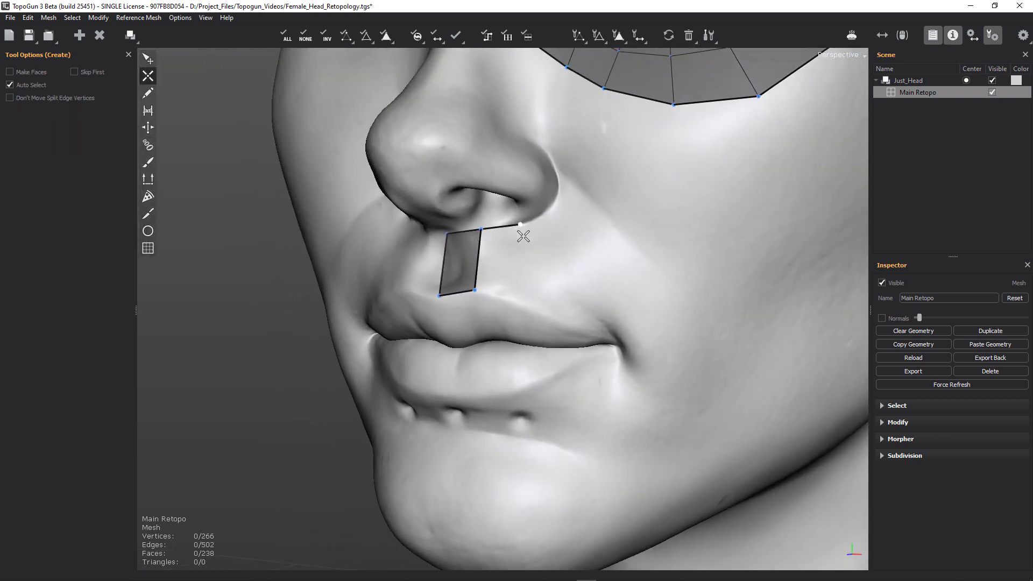
{"action": "left_click", "coordinate": [514, 302]}
{"action": "left_click", "coordinate": [475, 291]}
{"action": "key", "text": "e"}
Create an edge chain from the outer quad's lower corner along the upper lip's border to the mouth corner.
{"action": "left_click_drag", "start_coordinate": [515, 288], "coordinate": [567, 279], "text": "alt"}
{"action": "middle_click_drag", "start_coordinate": [568, 279], "coordinate": [453, 264], "text": "alt"}
{"action": "right_click_drag", "start_coordinate": [453, 264], "coordinate": [459, 295], "text": "alt"}
{"action": "left_click_drag", "start_coordinate": [460, 296], "coordinate": [500, 272], "text": "alt"}
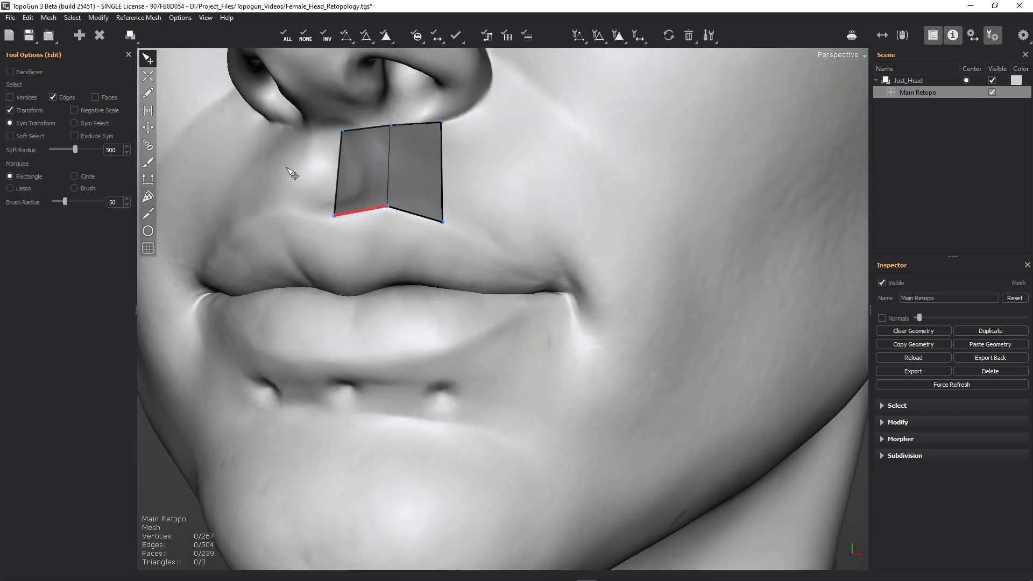
{"action": "key", "text": "c"}
{"action": "left_click", "coordinate": [442, 221]}
{"action": "left_click", "coordinate": [486, 242]}
{"action": "left_click", "coordinate": [524, 258]}
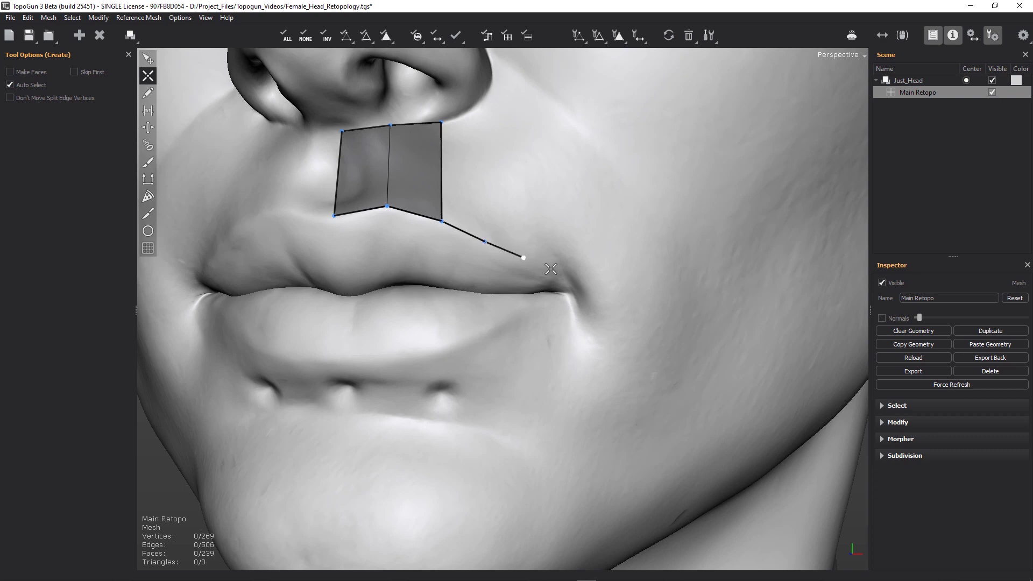
{"action": "left_click", "coordinate": [556, 271]}
{"action": "left_click", "coordinate": [573, 292]}
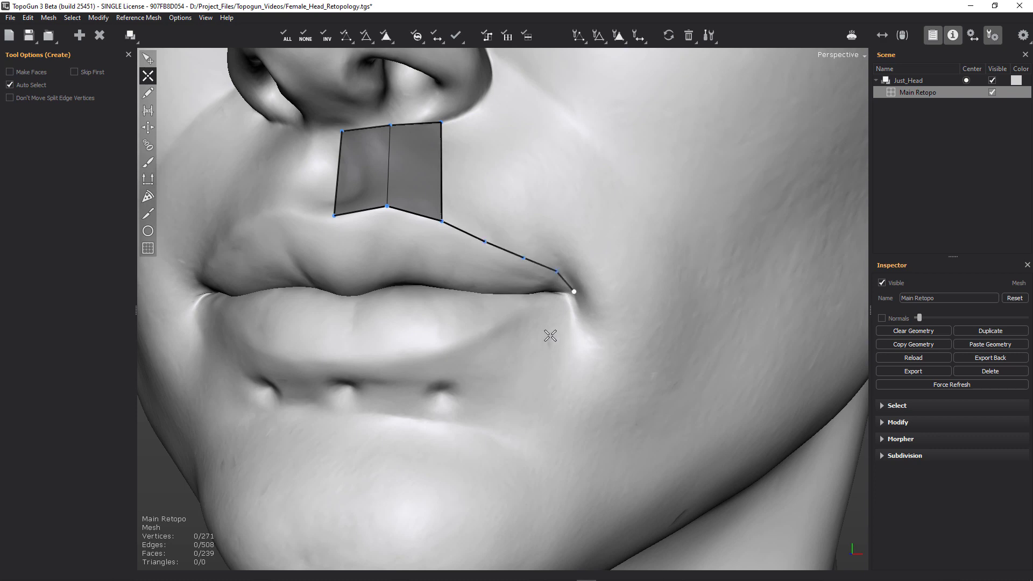
Continue the edge chain from the mouth corner along the lower lip's border to the centre of the face.
{"action": "left_click", "coordinate": [560, 304]}
{"action": "left_click", "coordinate": [529, 317]}
{"action": "left_click", "coordinate": [492, 339]}
{"action": "left_click", "coordinate": [444, 358]}
{"action": "left_click", "coordinate": [402, 364]}
{"action": "left_click", "coordinate": [349, 367]}
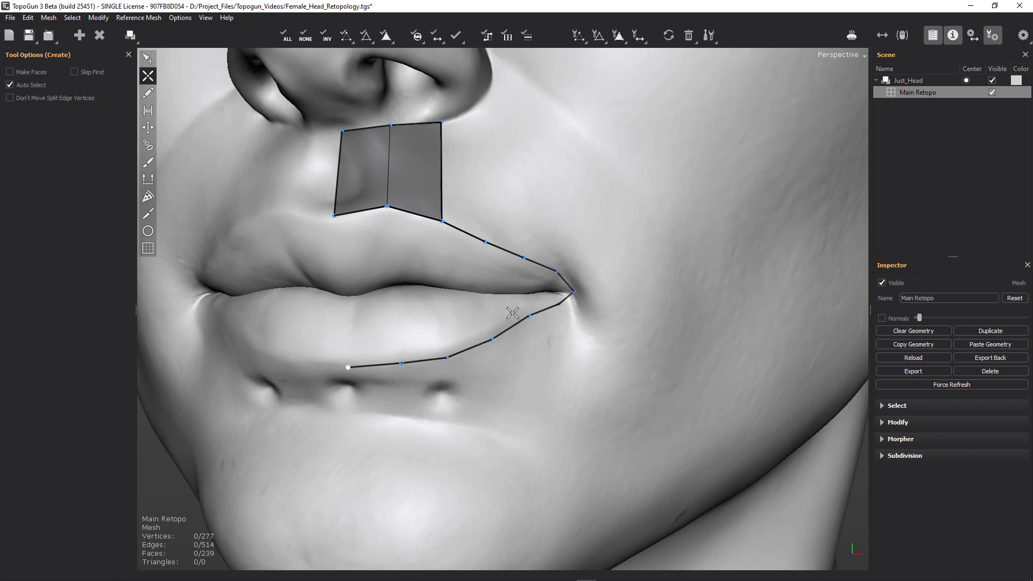
Create an outer edge chain from the lower lip's centre, down and around below the lip towards the mouth corner.
{"action": "right_click_drag", "start_coordinate": [511, 315], "coordinate": [425, 330], "text": "alt"}
{"action": "left_click_drag", "start_coordinate": [424, 330], "coordinate": [443, 301], "text": "alt"}
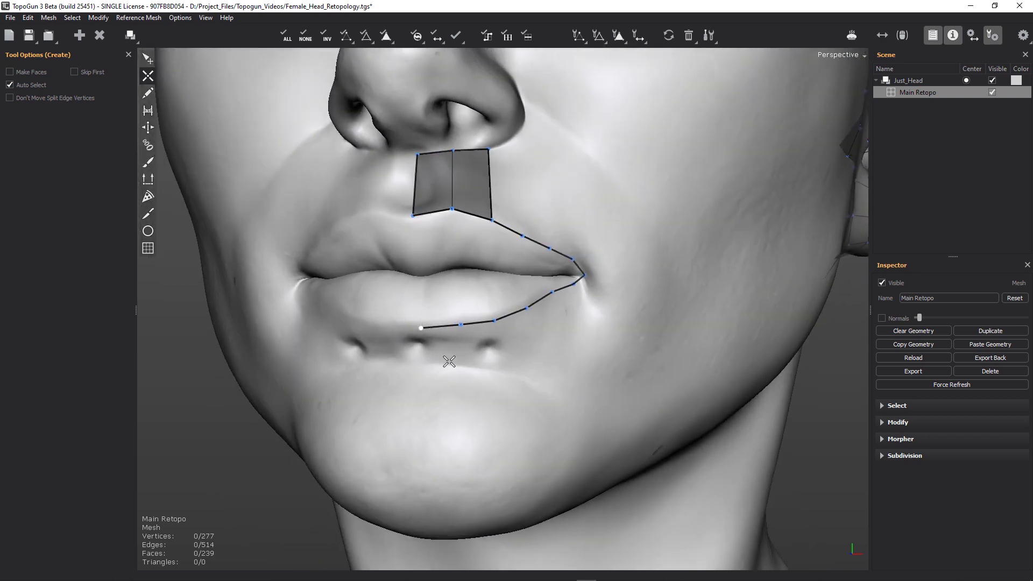
{"action": "right_click_drag", "start_coordinate": [484, 357], "coordinate": [531, 296]}
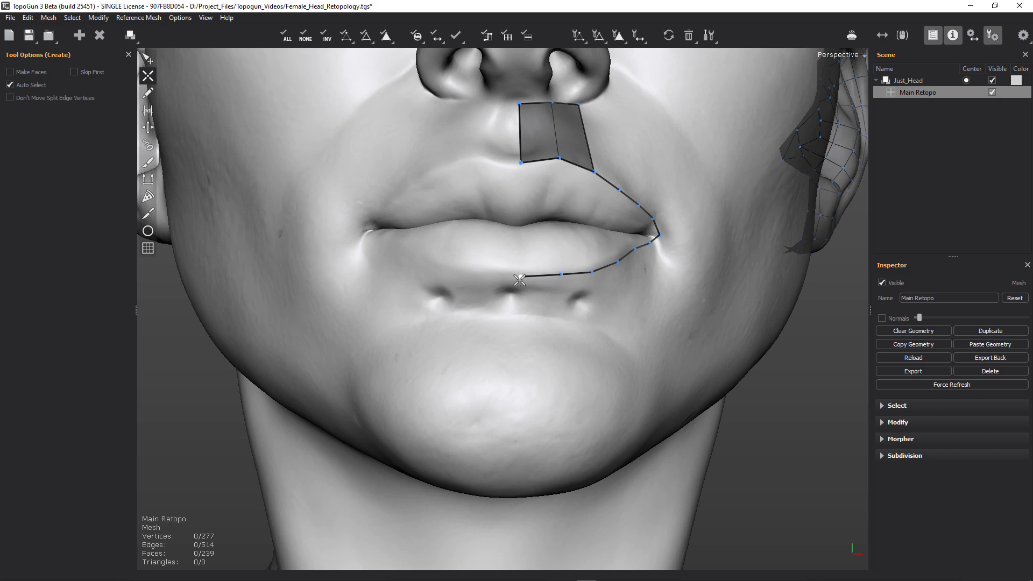
{"action": "key", "text": "q"}
{"action": "left_click_drag", "start_coordinate": [678, 325], "coordinate": [638, 345], "text": "alt"}
{"action": "middle_click_drag", "start_coordinate": [624, 330], "coordinate": [434, 262]}
{"action": "middle_click_drag", "start_coordinate": [500, 364], "coordinate": [558, 265]}
{"action": "key", "text": "c"}
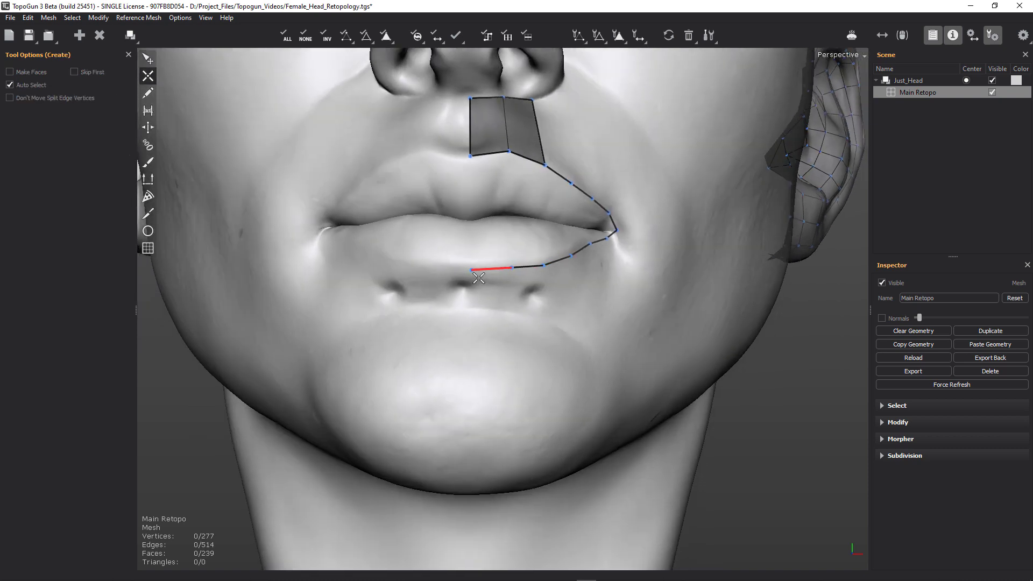
{"action": "left_click", "coordinate": [471, 271]}
{"action": "left_click", "coordinate": [470, 308]}
{"action": "left_click", "coordinate": [509, 311]}
{"action": "left_click", "coordinate": [547, 312]}
{"action": "left_click", "coordinate": [592, 302]}
{"action": "left_click", "coordinate": [616, 283]}
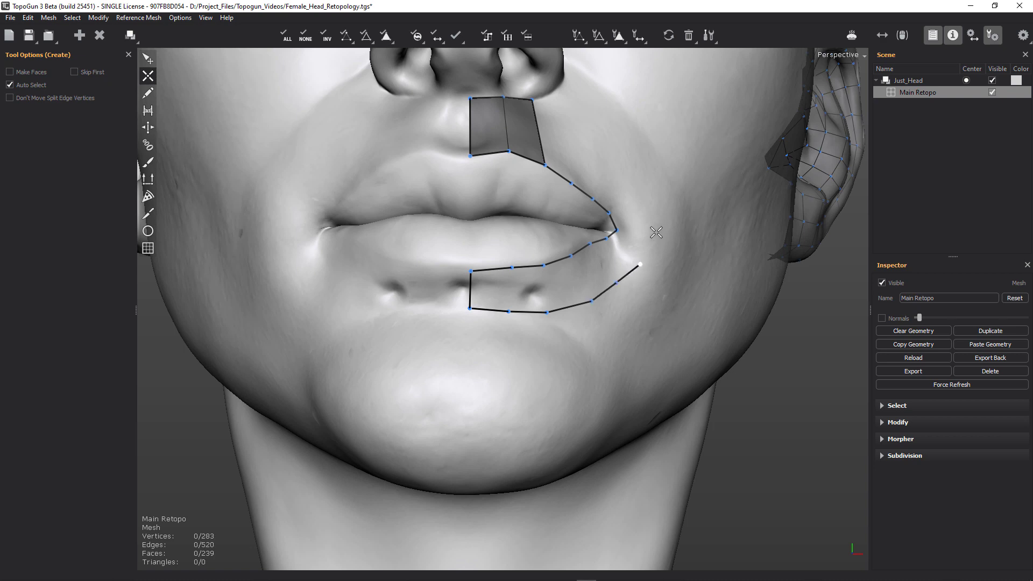
Continue the outer chain up past the mouth corner and join it to the quad corner below the nostril.
{"action": "left_click", "coordinate": [641, 194]}
{"action": "left_click", "coordinate": [617, 164]}
{"action": "left_click", "coordinate": [580, 137]}
{"action": "left_click", "coordinate": [533, 100]}
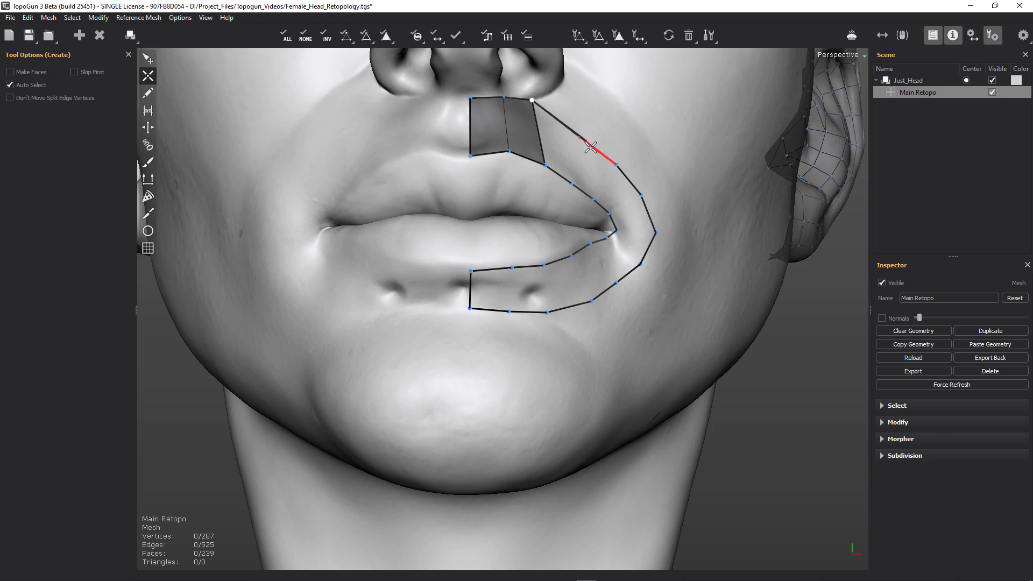
Bridge the inner and outer chains around the mouth with quads and insert an edge loop through the middle of the strip.
{"action": "key", "text": "q"}
{"action": "mouse_move", "coordinate": [636, 223]}
{"action": "left_mouse_down", "text": "alt"}
{"action": "mouse_move", "coordinate": [485, 253]}
{"action": "mouse_move", "coordinate": [438, 200]}
{"action": "mouse_move", "coordinate": [504, 245]}
{"action": "mouse_move", "coordinate": [500, 232]}
{"action": "left_mouse_up", "text": "alt"}
{"action": "key", "text": "shift+b"}
{"action": "left_click_drag", "start_coordinate": [485, 298], "coordinate": [373, 334]}
{"action": "key", "text": "q"}
{"action": "mouse_move", "coordinate": [374, 273]}
{"action": "left_mouse_down", "text": "alt"}
{"action": "mouse_move", "coordinate": [360, 276]}
{"action": "mouse_move", "coordinate": [379, 277]}
{"action": "left_mouse_up", "text": "alt"}
{"action": "left_click", "coordinate": [335, 251]}
{"action": "key", "text": "r"}
{"action": "key", "text": "c"}
{"action": "key", "text": "w"}
{"action": "mouse_move", "coordinate": [482, 238]}
{"action": "left_mouse_down", "text": "alt"}
{"action": "mouse_move", "coordinate": [471, 238]}
{"action": "mouse_move", "coordinate": [475, 220]}
{"action": "left_mouse_up", "text": "alt"}
{"action": "key", "text": "q"}
{"action": "mouse_move", "coordinate": [538, 247]}
{"action": "left_mouse_down", "text": "alt"}
{"action": "mouse_move", "coordinate": [558, 250]}
{"action": "mouse_move", "coordinate": [550, 235]}
{"action": "left_mouse_up", "text": "alt"}
{"action": "scroll", "coordinate": [550, 235], "scroll_direction": "up", "scroll_amount": 3}
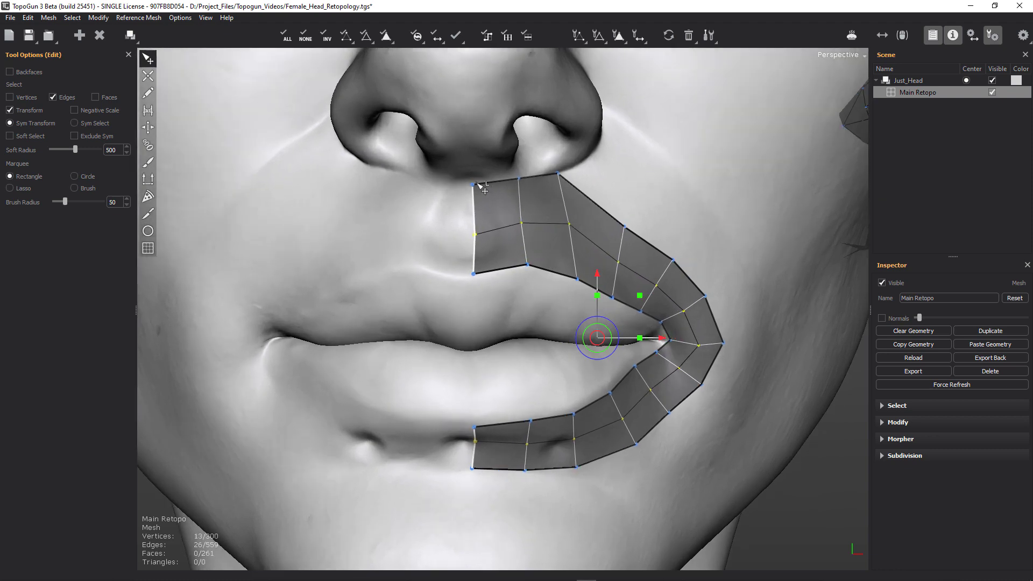
Align the mouth strip's end vertices above the upper lip and below the lower lip along the face's centre.
{"action": "key", "text": "Escape"}
{"action": "left_click", "coordinate": [473, 204]}
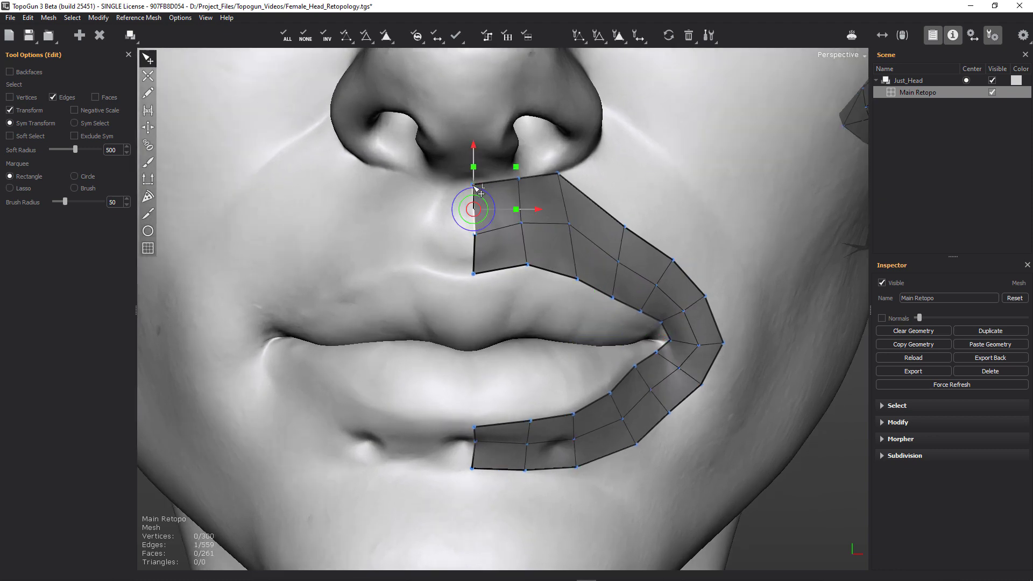
{"action": "left_click", "coordinate": [473, 182]}
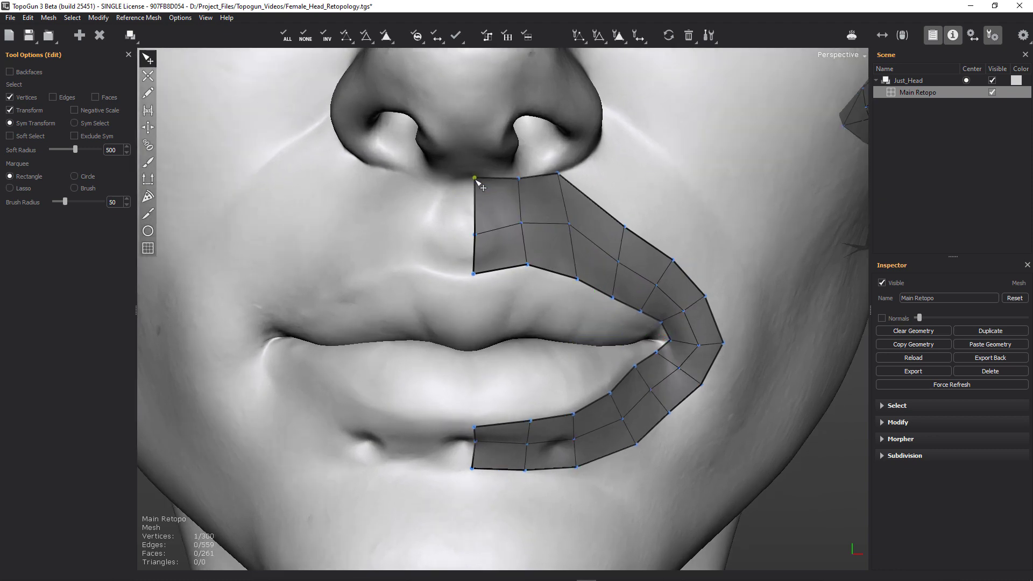
{"action": "left_click", "coordinate": [473, 274]}
{"action": "left_click_drag", "start_coordinate": [474, 428], "coordinate": [475, 425]}
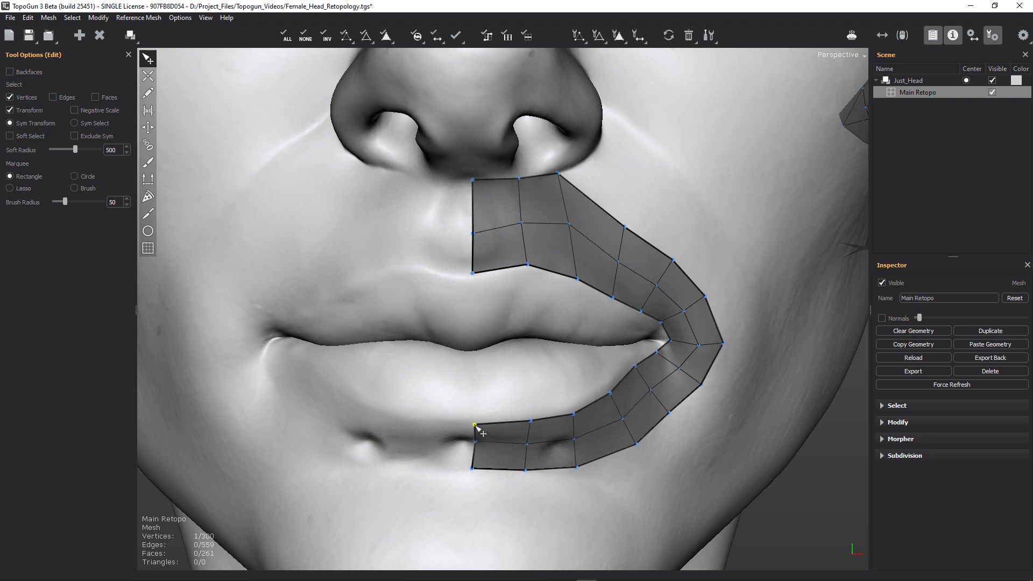
{"action": "left_click_drag", "start_coordinate": [478, 467], "coordinate": [478, 471]}
Reposition the inner border vertices at the mouth corner so they follow the lips' outline more closely.
{"action": "scroll", "coordinate": [535, 346], "scroll_direction": "up", "scroll_amount": 1}
{"action": "left_click_drag", "start_coordinate": [535, 346], "coordinate": [567, 259], "text": "alt"}
{"action": "scroll", "coordinate": [556, 322], "scroll_direction": "down", "scroll_amount": 1}
{"action": "scroll", "coordinate": [556, 323], "scroll_direction": "up", "scroll_amount": 4}
{"action": "right_click_drag", "start_coordinate": [568, 259], "coordinate": [620, 302], "text": "alt"}
{"action": "middle_click_drag", "start_coordinate": [496, 273], "coordinate": [569, 313], "text": "alt"}
{"action": "left_click_drag", "start_coordinate": [568, 310], "coordinate": [563, 307]}
{"action": "left_click_drag", "start_coordinate": [565, 248], "coordinate": [554, 251]}
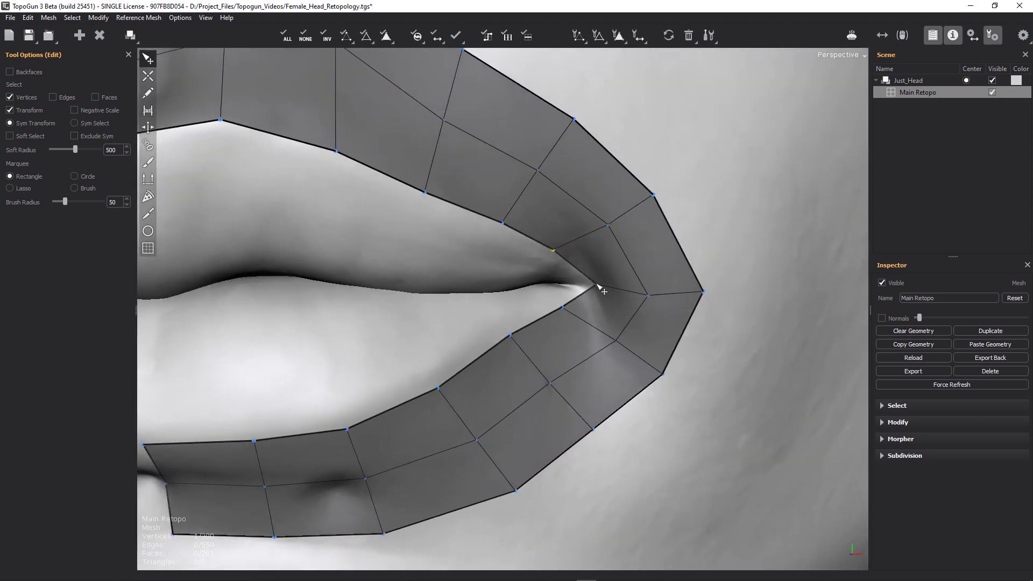
{"action": "mouse_move", "coordinate": [599, 286]}
{"action": "left_mouse_down"}
{"action": "mouse_move", "coordinate": [544, 261]}
{"action": "mouse_move", "coordinate": [589, 289]}
{"action": "left_mouse_up"}
{"action": "scroll", "coordinate": [594, 282], "scroll_direction": "down", "scroll_amount": 4}
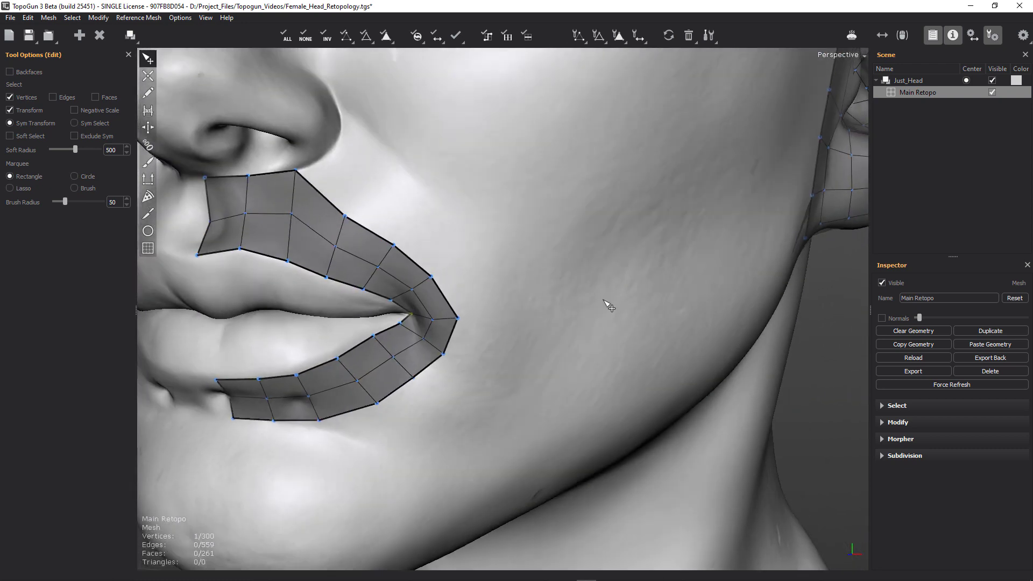
Move the mouth strip's outer border vertices outward around the mouth corner to even out the quads.
{"action": "middle_click_drag", "start_coordinate": [361, 226], "coordinate": [513, 295], "text": "alt"}
{"action": "left_click_drag", "start_coordinate": [500, 286], "coordinate": [511, 273]}
{"action": "left_click_drag", "start_coordinate": [553, 316], "coordinate": [562, 309]}
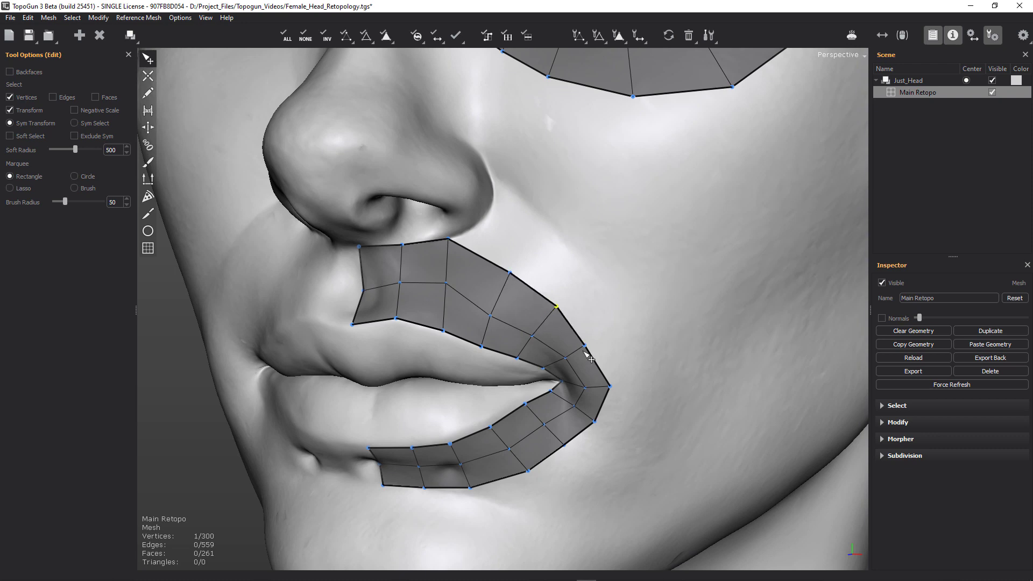
{"action": "left_click_drag", "start_coordinate": [592, 348], "coordinate": [606, 350]}
{"action": "left_click_drag", "start_coordinate": [613, 387], "coordinate": [628, 385]}
{"action": "left_click_drag", "start_coordinate": [596, 424], "coordinate": [528, 485]}
Adjust middle-loop vertices below the lower lip and above the upper lip to even the spacing of the mouth strip.
{"action": "left_click_drag", "start_coordinate": [512, 450], "coordinate": [510, 454]}
{"action": "right_click_drag", "start_coordinate": [548, 372], "coordinate": [499, 360], "text": "alt"}
{"action": "left_click_drag", "start_coordinate": [499, 359], "coordinate": [526, 313], "text": "alt"}
{"action": "right_click_drag", "start_coordinate": [518, 247], "coordinate": [562, 284], "text": "alt"}
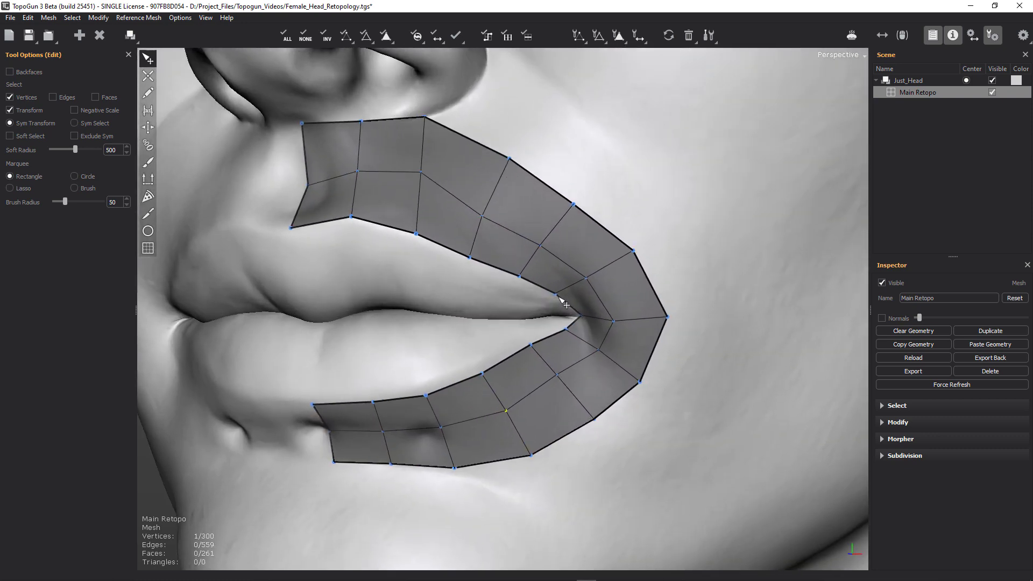
{"action": "middle_click_drag", "start_coordinate": [506, 123], "coordinate": [465, 297], "text": "alt"}
{"action": "left_click_drag", "start_coordinate": [447, 393], "coordinate": [452, 387]}
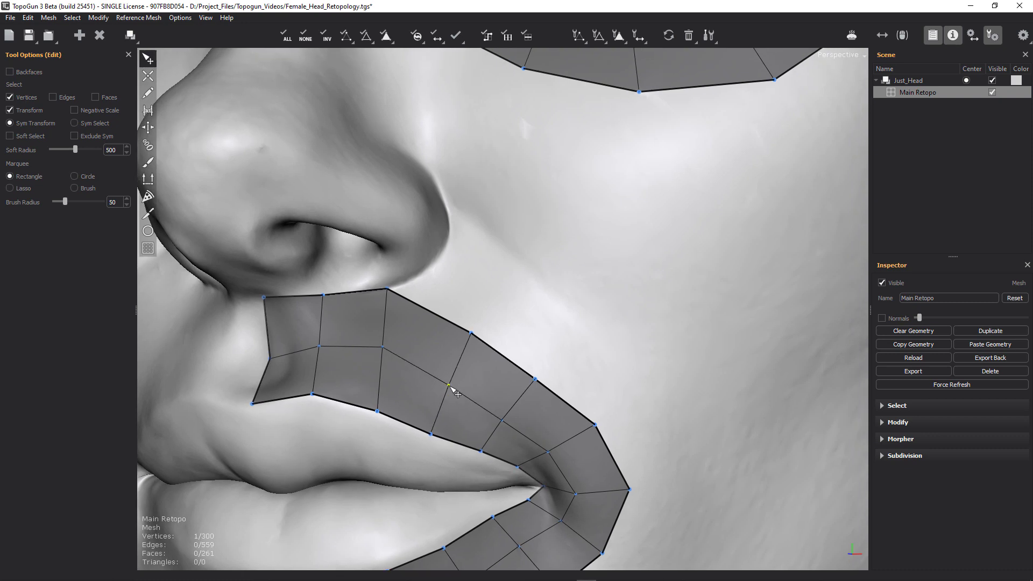
{"action": "right_click_drag", "start_coordinate": [501, 333], "coordinate": [465, 345], "text": "alt"}
{"action": "left_click_drag", "start_coordinate": [465, 345], "coordinate": [534, 347], "text": "alt"}
{"action": "middle_click_drag", "start_coordinate": [534, 348], "coordinate": [452, 330], "text": "alt"}
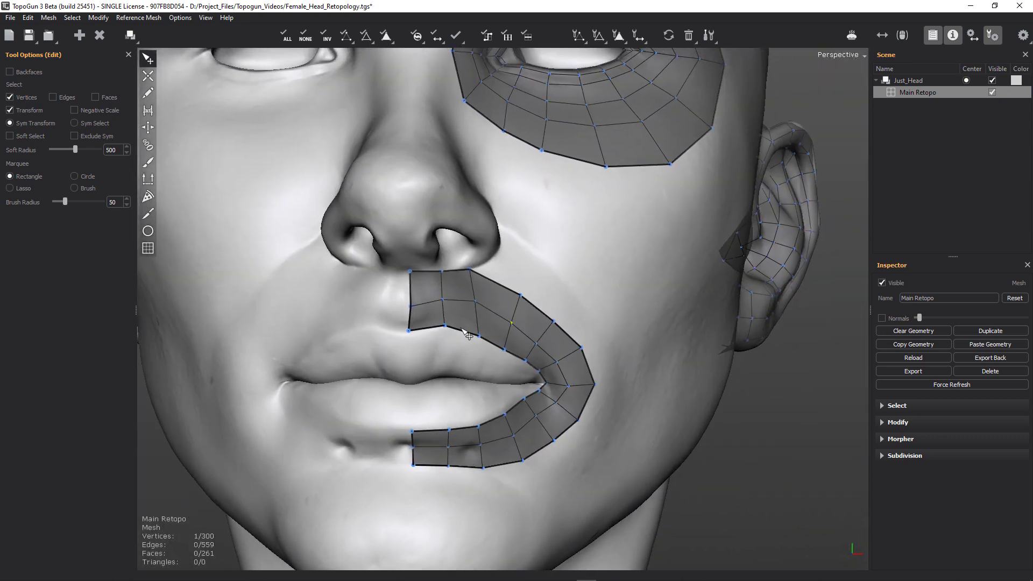
Start an edge chain at the mouth corner and run it inward along the line where the lips meet.
{"action": "middle_click_drag", "start_coordinate": [568, 311], "coordinate": [461, 342]}
{"action": "scroll", "coordinate": [559, 391], "scroll_direction": "up", "scroll_amount": 4}
{"action": "middle_click_drag", "start_coordinate": [559, 389], "coordinate": [558, 97], "text": "alt"}
{"action": "scroll", "coordinate": [551, 215], "scroll_direction": "up", "scroll_amount": 3}
{"action": "middle_click_drag", "start_coordinate": [554, 334], "coordinate": [503, 372], "text": "alt"}
{"action": "scroll", "coordinate": [505, 374], "scroll_direction": "up", "scroll_amount": 2}
{"action": "mouse_move", "coordinate": [576, 293]}
{"action": "middle_mouse_down", "text": "alt"}
{"action": "mouse_move", "coordinate": [614, 269]}
{"action": "mouse_move", "coordinate": [593, 299]}
{"action": "middle_mouse_up", "text": "alt"}
{"action": "key", "text": "c"}
{"action": "middle_click_drag", "start_coordinate": [682, 205], "coordinate": [658, 285]}
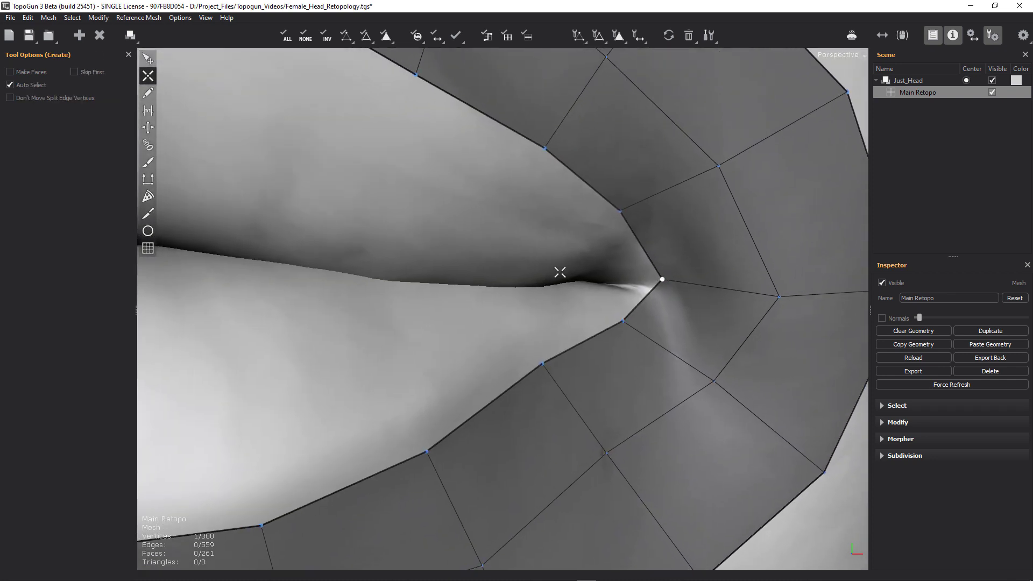
{"action": "left_click", "coordinate": [577, 285]}
{"action": "left_click", "coordinate": [397, 279]}
Extend the chain along the upper lip's lower edge to the face's centre and connect it to the lip's upper border.
{"action": "middle_click_drag", "start_coordinate": [474, 295], "coordinate": [532, 325], "text": "alt"}
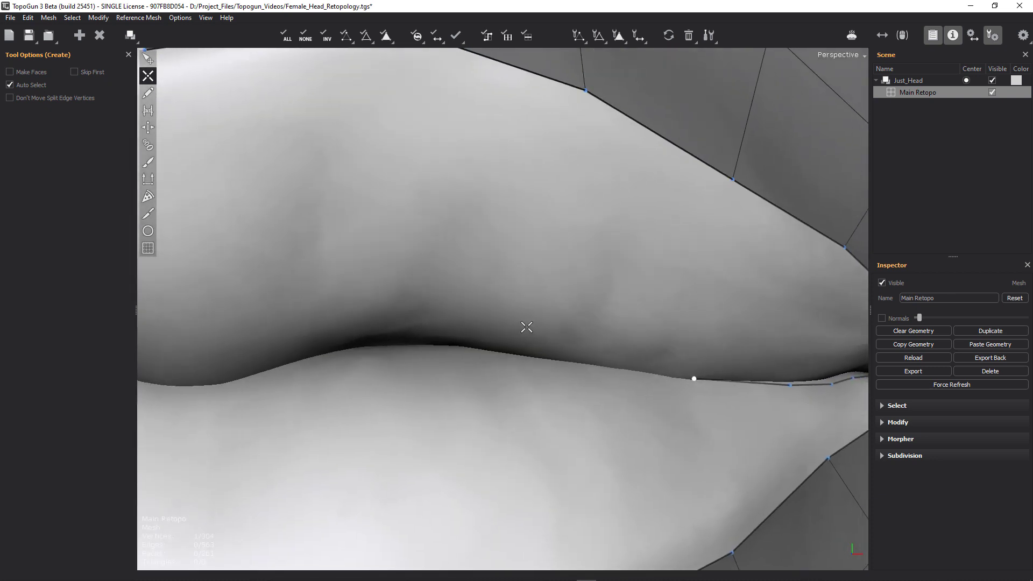
{"action": "left_click", "coordinate": [557, 349]}
{"action": "left_click", "coordinate": [388, 325]}
{"action": "scroll", "coordinate": [463, 219], "scroll_direction": "down", "scroll_amount": 2}
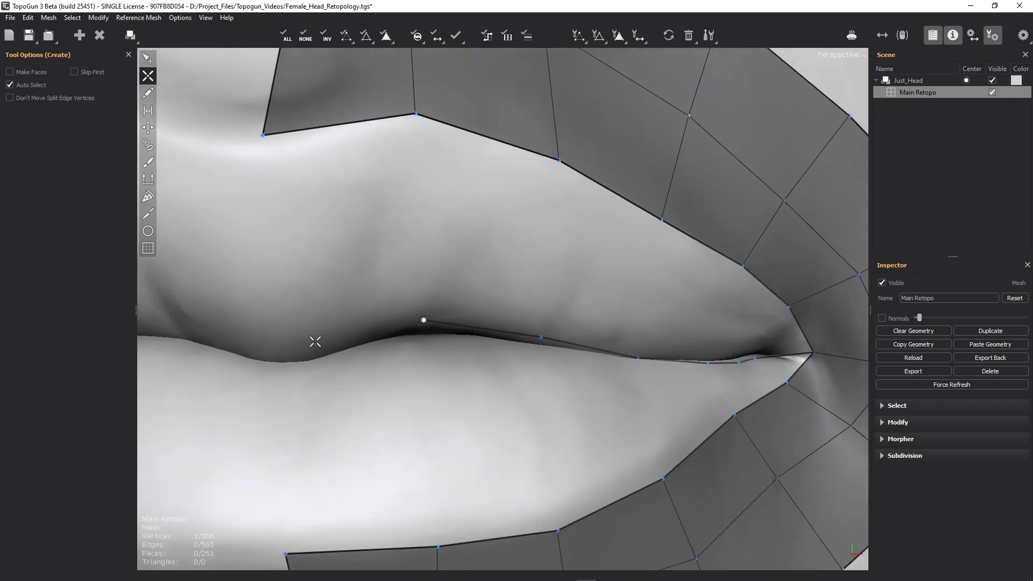
{"action": "left_click", "coordinate": [284, 351]}
{"action": "left_click", "coordinate": [264, 136]}
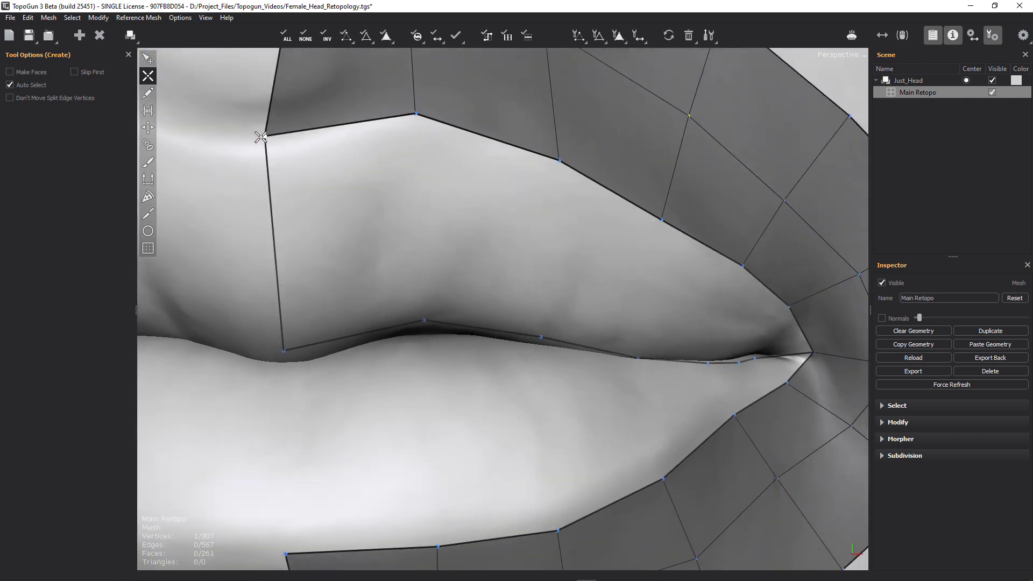
Bridge the upper lip's border and the new lower chain with quads from the face's centre to the mouth corner.
{"action": "key", "text": "e"}
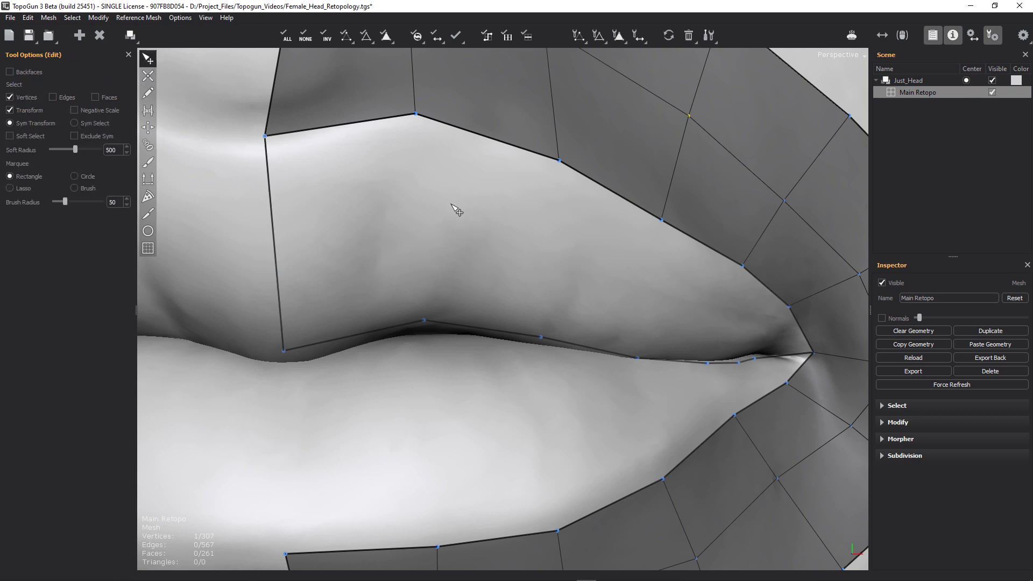
{"action": "key", "text": "b"}
{"action": "left_click", "coordinate": [420, 220]}
{"action": "left_click", "coordinate": [520, 245]}
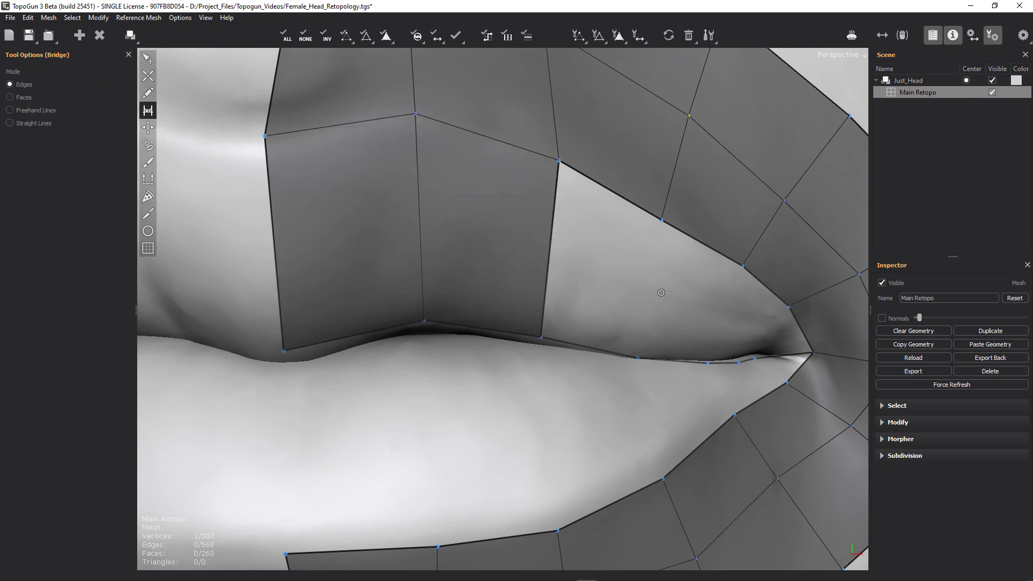
{"action": "left_click", "coordinate": [651, 289]}
{"action": "left_click", "coordinate": [695, 306]}
{"action": "left_click", "coordinate": [756, 324]}
Reposition the vertex on the upper lip's lower edge nearest the mouth corner.
{"action": "mouse_move", "coordinate": [714, 314]}
{"action": "right_mouse_down"}
{"action": "mouse_move", "coordinate": [780, 316]}
{"action": "mouse_move", "coordinate": [730, 315]}
{"action": "right_mouse_up"}
{"action": "right_click_drag", "start_coordinate": [637, 314], "coordinate": [781, 320], "text": "alt"}
{"action": "middle_click_drag", "start_coordinate": [780, 320], "coordinate": [457, 267], "text": "alt"}
{"action": "left_click_drag", "start_coordinate": [456, 266], "coordinate": [425, 413], "text": "alt"}
{"action": "right_click_drag", "start_coordinate": [425, 413], "coordinate": [485, 315], "text": "alt"}
{"action": "middle_click_drag", "start_coordinate": [484, 315], "coordinate": [488, 291]}
{"action": "key", "text": "e"}
{"action": "left_click_drag", "start_coordinate": [492, 269], "coordinate": [504, 278]}
Create an edge chain along the lower lip's upper edge to the face's centre and connect it to the lip's lower border.
{"action": "key", "text": "c"}
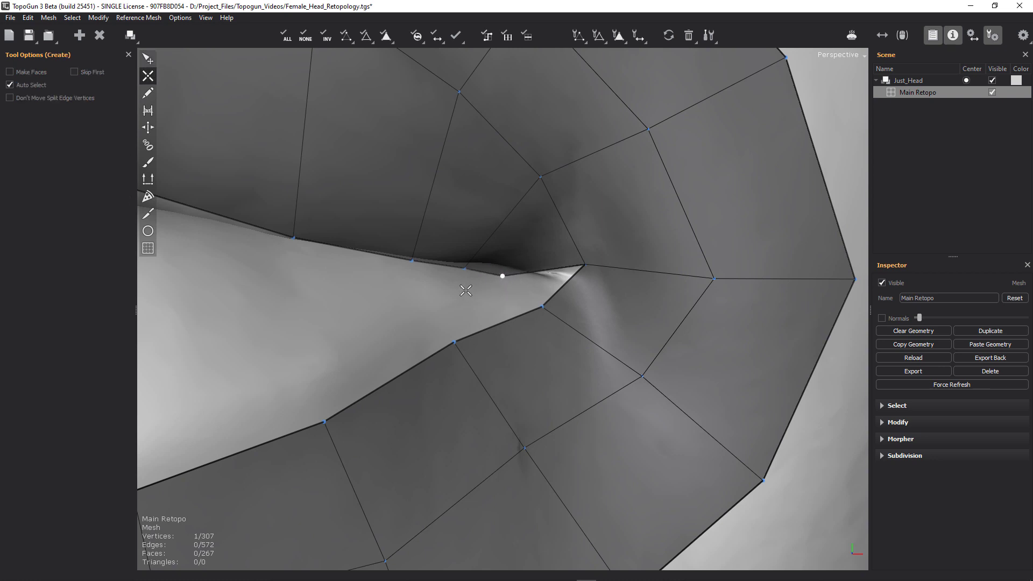
{"action": "left_click", "coordinate": [292, 268]}
{"action": "left_click_drag", "start_coordinate": [430, 295], "coordinate": [525, 321], "text": "alt"}
{"action": "left_click", "coordinate": [602, 300]}
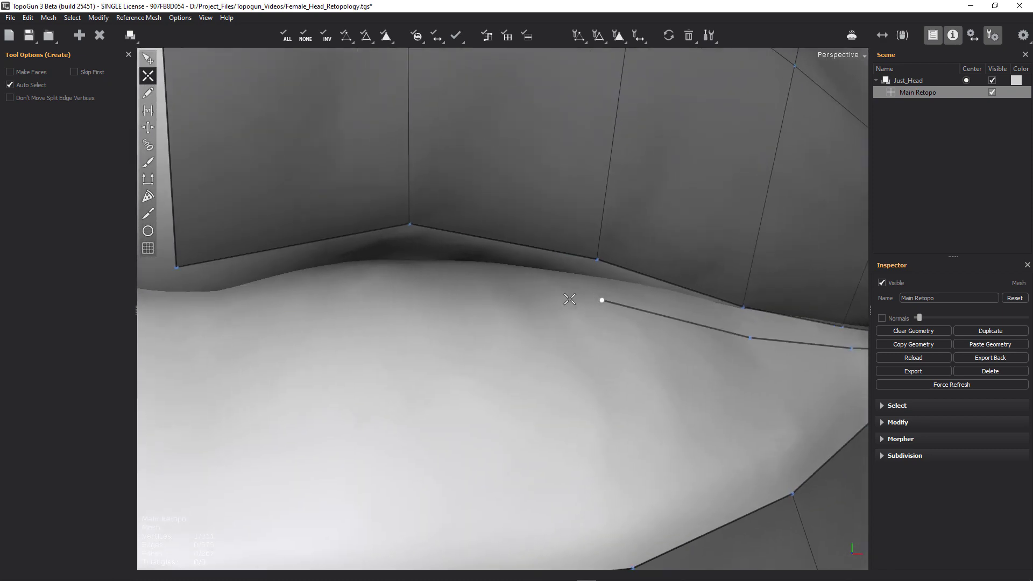
{"action": "left_click", "coordinate": [418, 295]}
{"action": "middle_click_drag", "start_coordinate": [401, 373], "coordinate": [300, 300]}
{"action": "left_click", "coordinate": [273, 332]}
{"action": "key", "text": "q"}
Examine the new lip edges and the unfilled area of the lower lip from several angles.
{"action": "mouse_move", "coordinate": [536, 243]}
{"action": "left_mouse_down", "text": "alt"}
{"action": "mouse_move", "coordinate": [512, 263]}
{"action": "mouse_move", "coordinate": [531, 259]}
{"action": "left_mouse_up", "text": "alt"}
{"action": "scroll", "coordinate": [536, 259], "scroll_direction": "down", "scroll_amount": 5}
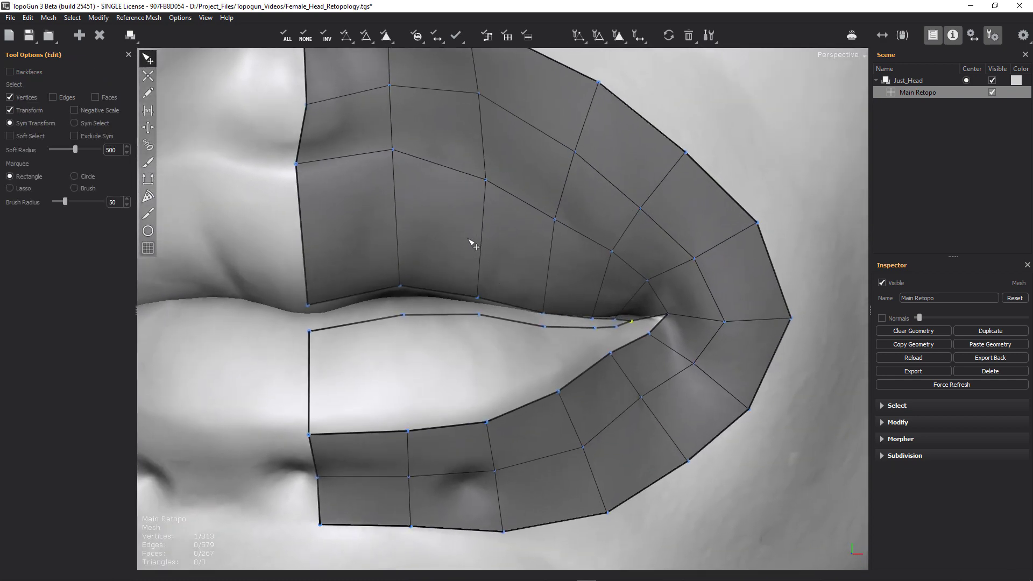
{"action": "scroll", "coordinate": [403, 308], "scroll_direction": "down", "scroll_amount": 4}
{"action": "scroll", "coordinate": [403, 308], "scroll_direction": "up", "scroll_amount": 2}
{"action": "left_click_drag", "start_coordinate": [403, 309], "coordinate": [464, 308], "text": "alt"}
{"action": "middle_click_drag", "start_coordinate": [469, 313], "coordinate": [546, 362]}
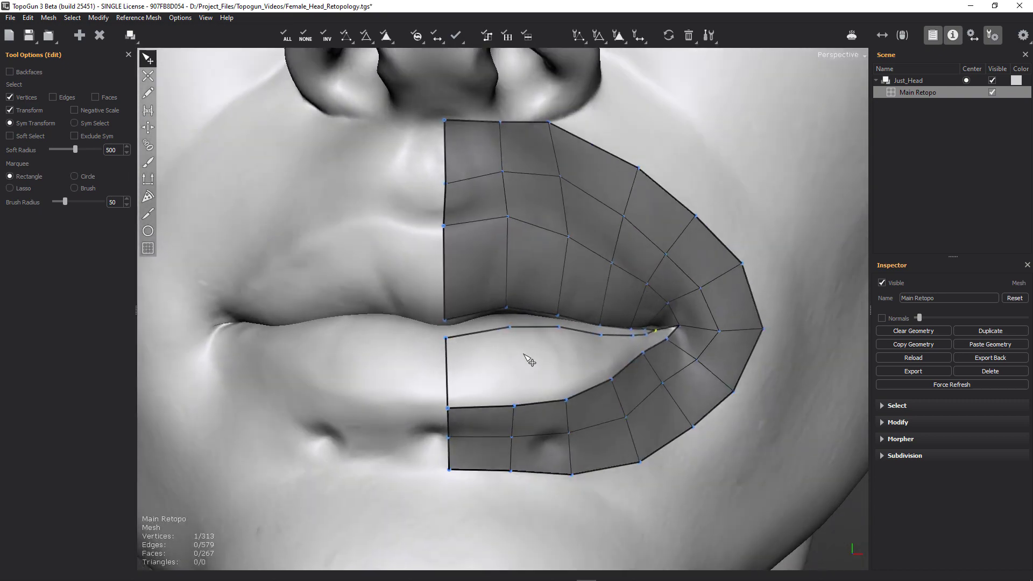
{"action": "key", "text": "c"}
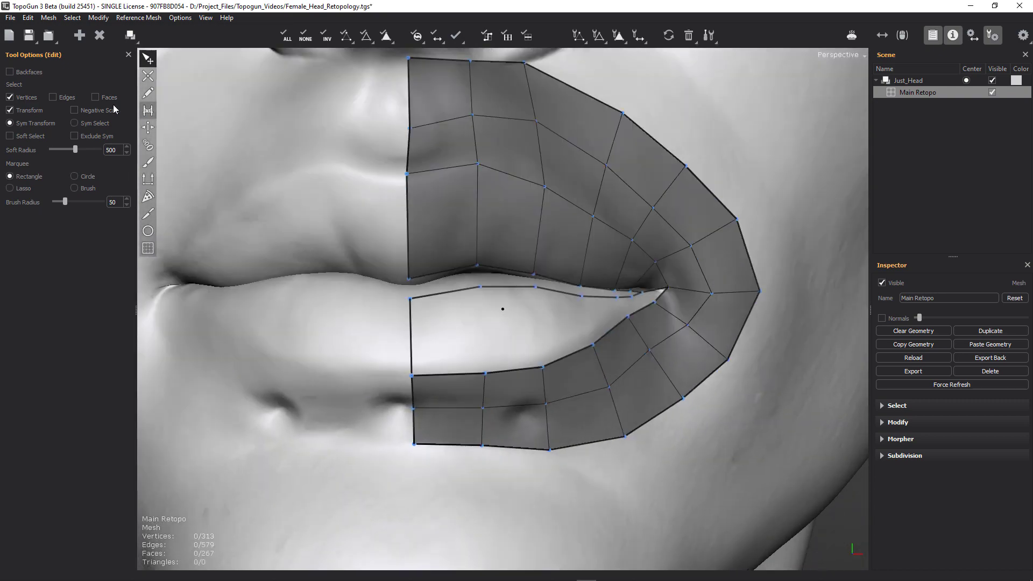
{"action": "key", "text": "w"}
{"action": "middle_click_drag", "start_coordinate": [522, 314], "coordinate": [474, 331]}
{"action": "left_click_drag", "start_coordinate": [474, 331], "coordinate": [484, 337], "text": "alt"}
{"action": "right_click_drag", "start_coordinate": [485, 337], "coordinate": [544, 314], "text": "alt"}
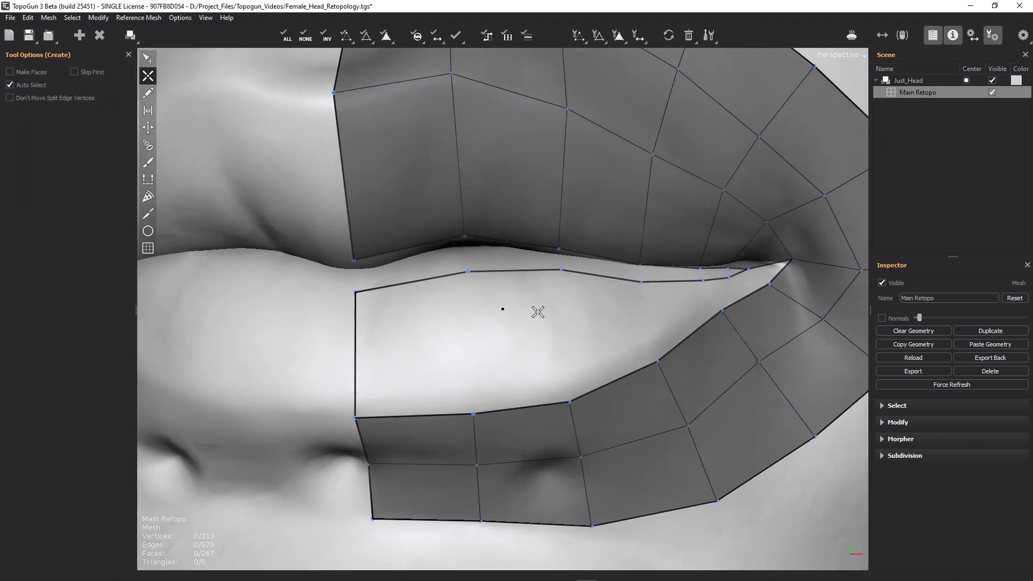
{"action": "middle_click_drag", "start_coordinate": [544, 314], "coordinate": [521, 299], "text": "alt"}
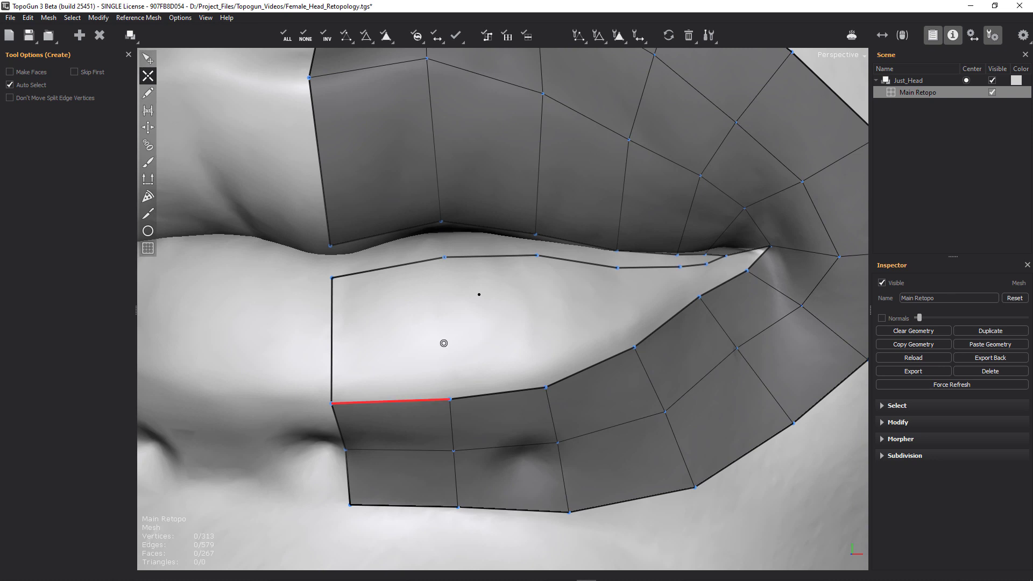
{"action": "key", "text": "r"}
{"action": "mouse_move", "coordinate": [438, 337]}
{"action": "left_mouse_down"}
{"action": "mouse_move", "coordinate": [561, 323]}
{"action": "mouse_move", "coordinate": [734, 273]}
{"action": "left_mouse_up"}
{"action": "key", "text": "ctrl+z"}
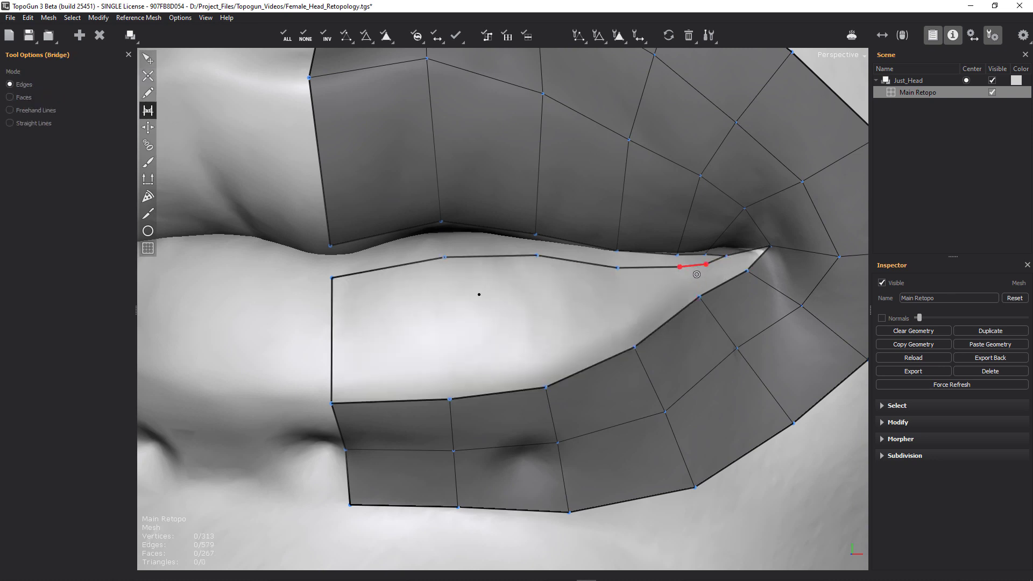
Bridge the lower lip's upper edge chain and its lower border with quads from the face's centre towards the mouth corner.
{"action": "right_click_drag", "start_coordinate": [731, 274], "coordinate": [775, 267], "text": "alt"}
{"action": "left_click", "coordinate": [742, 282]}
{"action": "left_click_drag", "start_coordinate": [742, 282], "coordinate": [425, 323]}
{"action": "middle_click_drag", "start_coordinate": [489, 303], "coordinate": [253, 340], "text": "alt"}
{"action": "right_click_drag", "start_coordinate": [559, 317], "coordinate": [648, 296], "text": "alt"}
{"action": "key", "text": "q"}
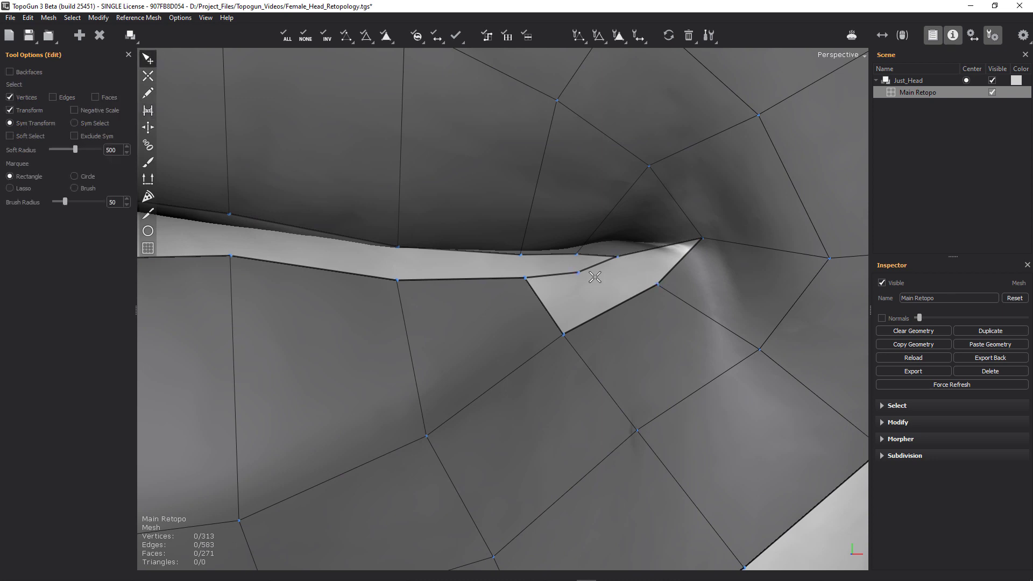
Fill the remaining gap at the lower lip's mouth corner by connecting its inner edge to the lower border.
{"action": "key", "text": "c"}
{"action": "left_click_drag", "start_coordinate": [604, 273], "coordinate": [658, 284]}
{"action": "key", "text": "q"}
{"action": "scroll", "coordinate": [515, 218], "scroll_direction": "down", "scroll_amount": 6}
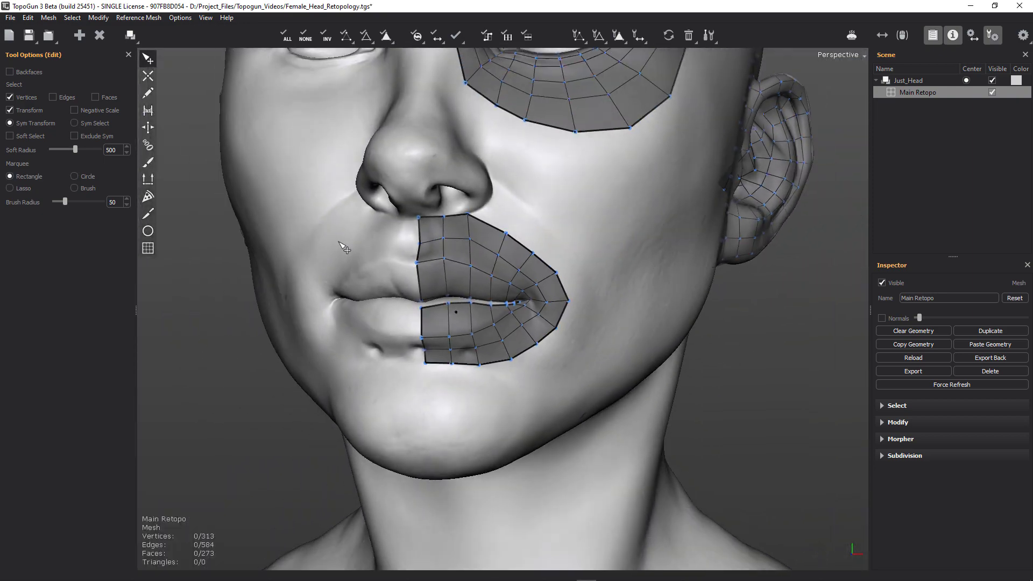
Adjust the vertices on the upper lip's inner edge near the mouth corner so they follow the lip line.
{"action": "left_click_drag", "start_coordinate": [449, 246], "coordinate": [376, 237], "text": "alt"}
{"action": "right_click_drag", "start_coordinate": [376, 237], "coordinate": [632, 276], "text": "alt"}
{"action": "scroll", "coordinate": [643, 280], "scroll_direction": "up", "scroll_amount": 2}
{"action": "mouse_move", "coordinate": [647, 267]}
{"action": "left_mouse_down"}
{"action": "mouse_move", "coordinate": [661, 266]}
{"action": "mouse_move", "coordinate": [654, 263]}
{"action": "left_mouse_up"}
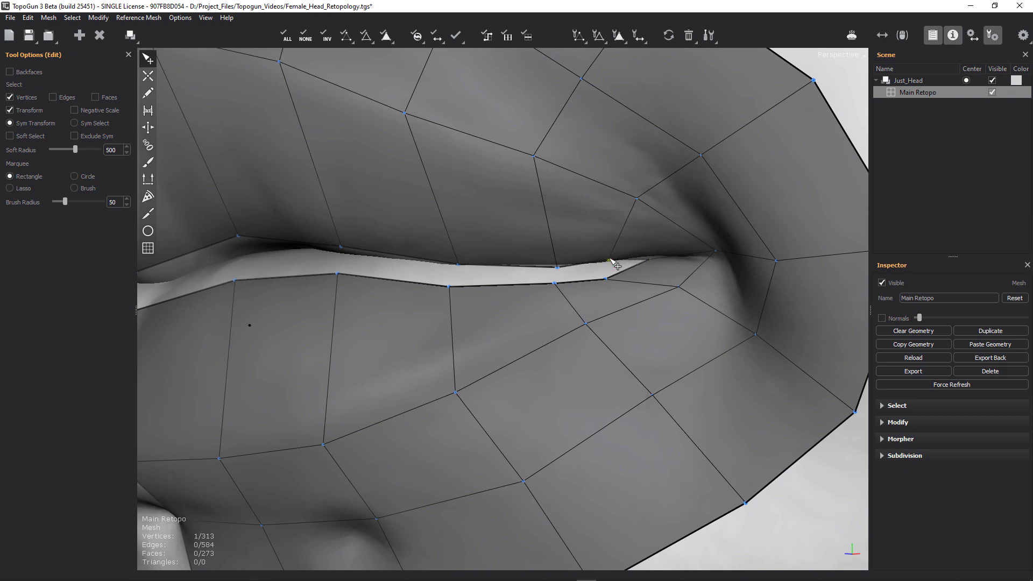
{"action": "left_click_drag", "start_coordinate": [557, 268], "coordinate": [529, 251]}
{"action": "middle_click_drag", "start_coordinate": [532, 253], "coordinate": [361, 291]}
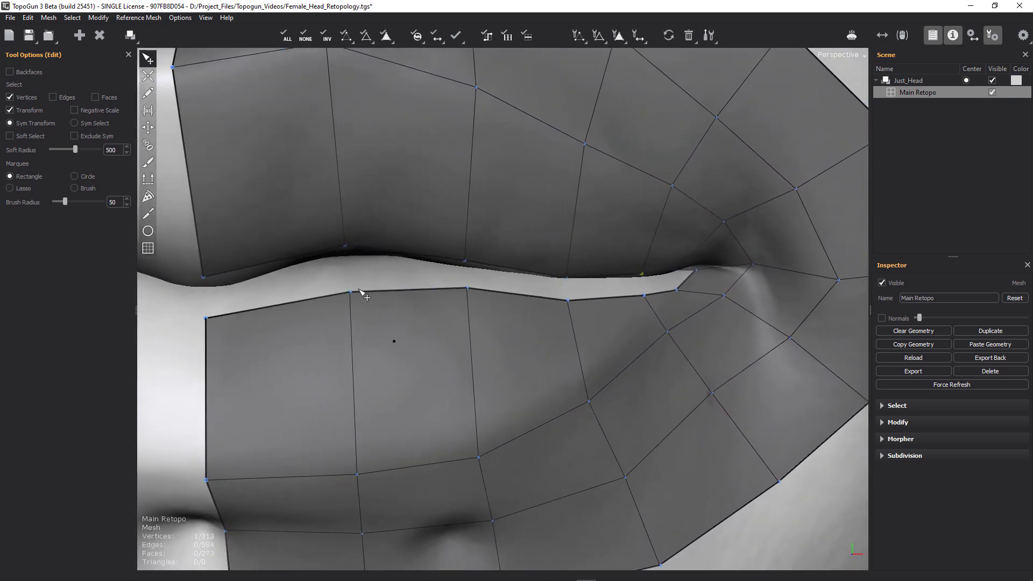
Raise the vertices on the lower lip's upper edge towards the upper lip to narrow the gap between them.
{"action": "left_click_drag", "start_coordinate": [350, 293], "coordinate": [347, 264]}
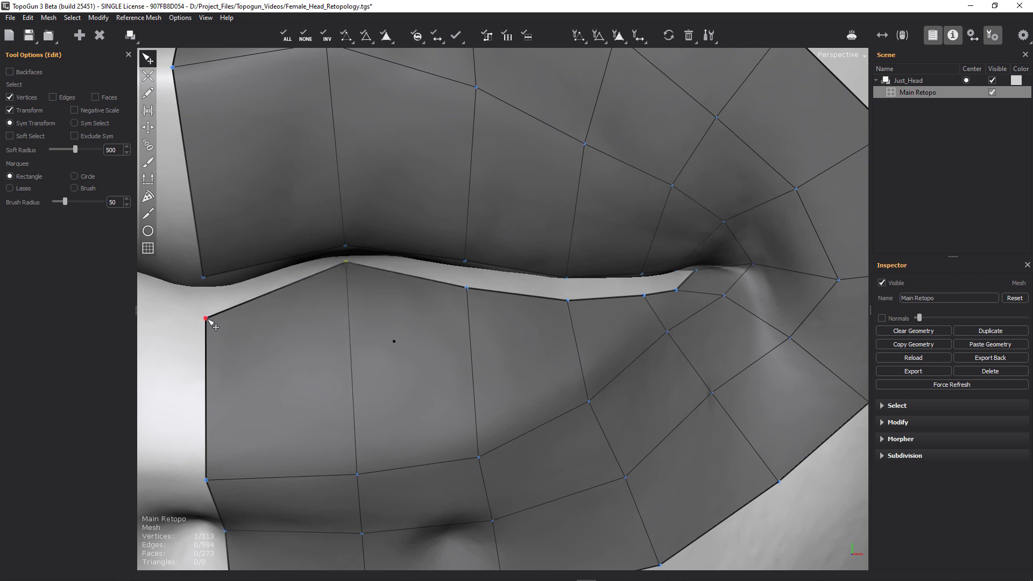
{"action": "left_click_drag", "start_coordinate": [208, 320], "coordinate": [211, 297]}
{"action": "left_click_drag", "start_coordinate": [468, 289], "coordinate": [468, 275]}
{"action": "left_click_drag", "start_coordinate": [570, 301], "coordinate": [569, 286]}
{"action": "left_click_drag", "start_coordinate": [646, 295], "coordinate": [672, 282]}
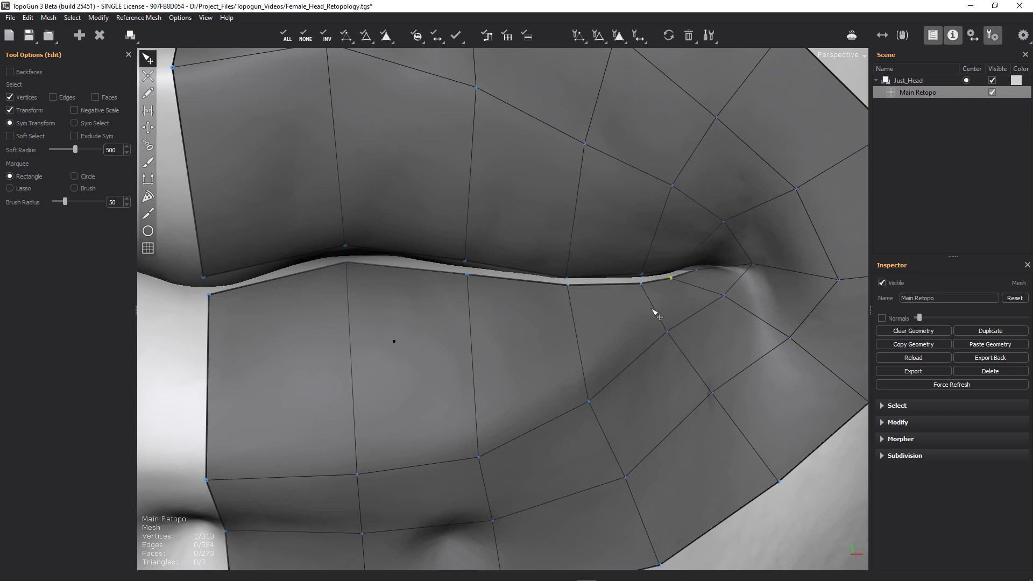
Fine-tune the lower lip's upper edge vertices near the mouth corner so they sit closer to the upper lip.
{"action": "left_click_drag", "start_coordinate": [594, 291], "coordinate": [542, 295], "text": "alt"}
{"action": "middle_click_drag", "start_coordinate": [467, 296], "coordinate": [331, 307], "text": "alt"}
{"action": "right_click_drag", "start_coordinate": [396, 322], "coordinate": [678, 312], "text": "alt"}
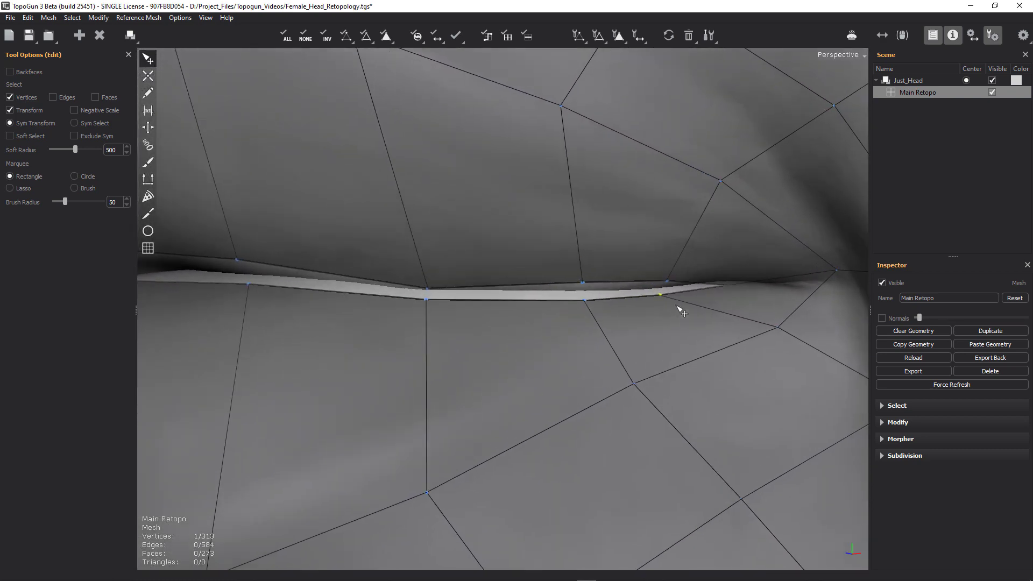
{"action": "mouse_move", "coordinate": [665, 300]}
{"action": "left_mouse_down"}
{"action": "mouse_move", "coordinate": [633, 323]}
{"action": "mouse_move", "coordinate": [668, 301]}
{"action": "mouse_move", "coordinate": [665, 291]}
{"action": "left_mouse_up"}
{"action": "left_click_drag", "start_coordinate": [584, 302], "coordinate": [583, 297]}
{"action": "right_click_drag", "start_coordinate": [692, 284], "coordinate": [518, 334], "text": "alt"}
{"action": "left_click_drag", "start_coordinate": [519, 334], "coordinate": [535, 323], "text": "alt"}
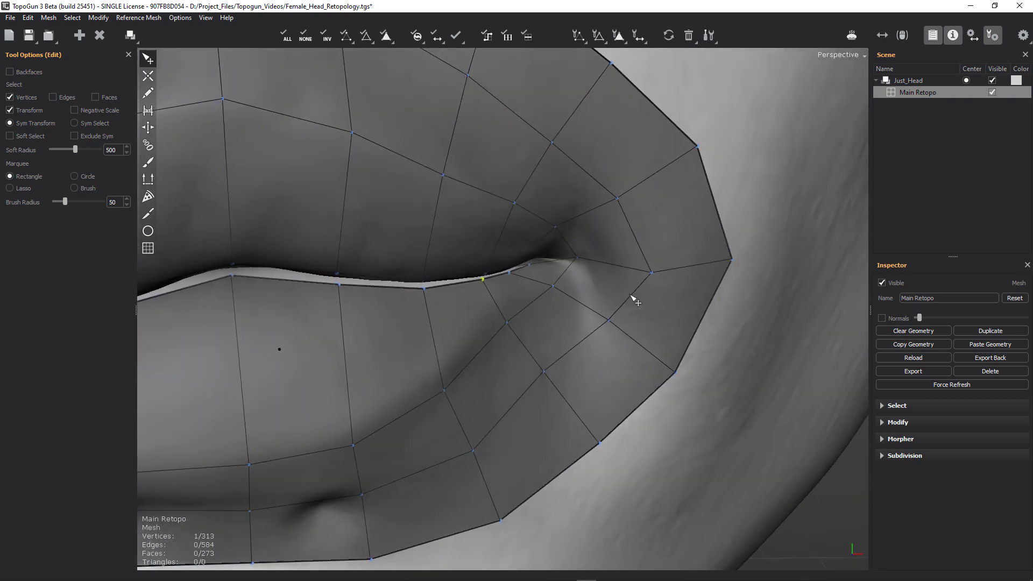
Insert two edge loops through the inner ring of faces around the upper and lower lips.
{"action": "right_click_drag", "start_coordinate": [623, 295], "coordinate": [650, 251], "text": "alt"}
{"action": "middle_click_drag", "start_coordinate": [541, 240], "coordinate": [568, 325], "text": "alt"}
{"action": "left_click_drag", "start_coordinate": [567, 325], "coordinate": [549, 305], "text": "alt"}
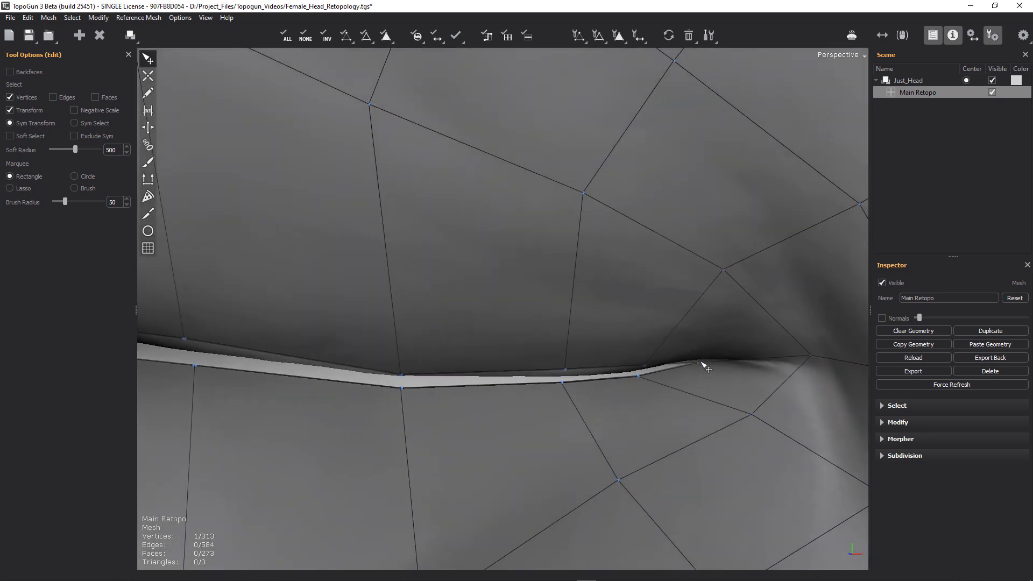
{"action": "scroll", "coordinate": [598, 355], "scroll_direction": "down", "scroll_amount": 1}
{"action": "scroll", "coordinate": [597, 355], "scroll_direction": "down", "scroll_amount": 4}
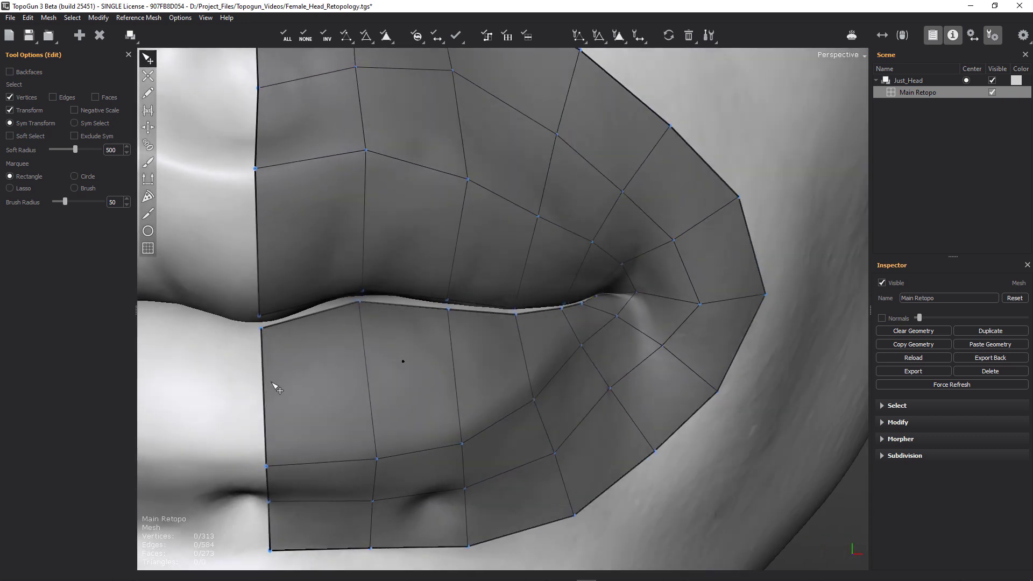
{"action": "left_click", "coordinate": [265, 392]}
{"action": "key", "text": "r"}
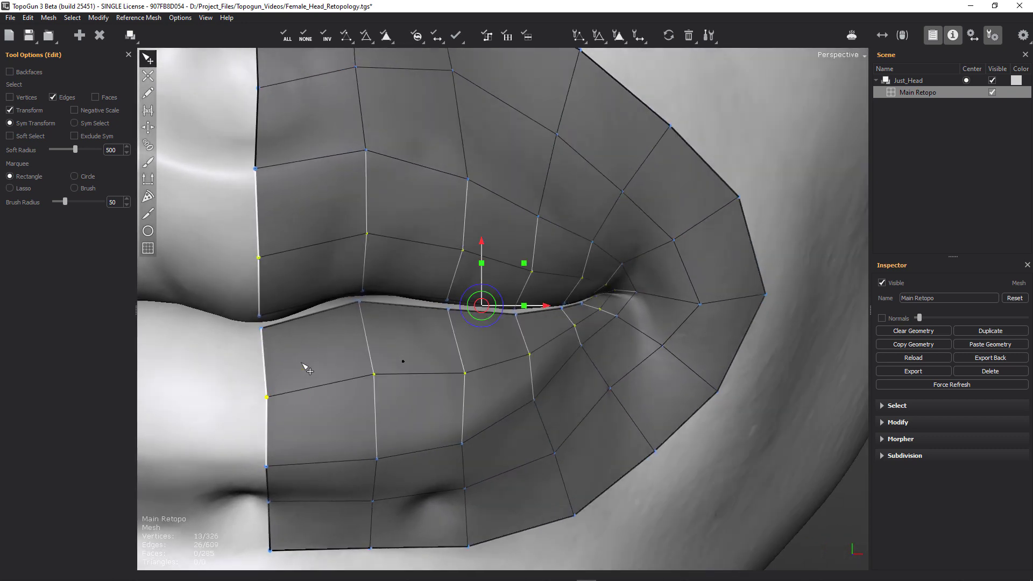
{"action": "left_click", "coordinate": [260, 199]}
{"action": "right_click_drag", "start_coordinate": [487, 254], "coordinate": [301, 371], "text": "alt"}
{"action": "left_click_drag", "start_coordinate": [487, 263], "coordinate": [311, 247], "text": "alt"}
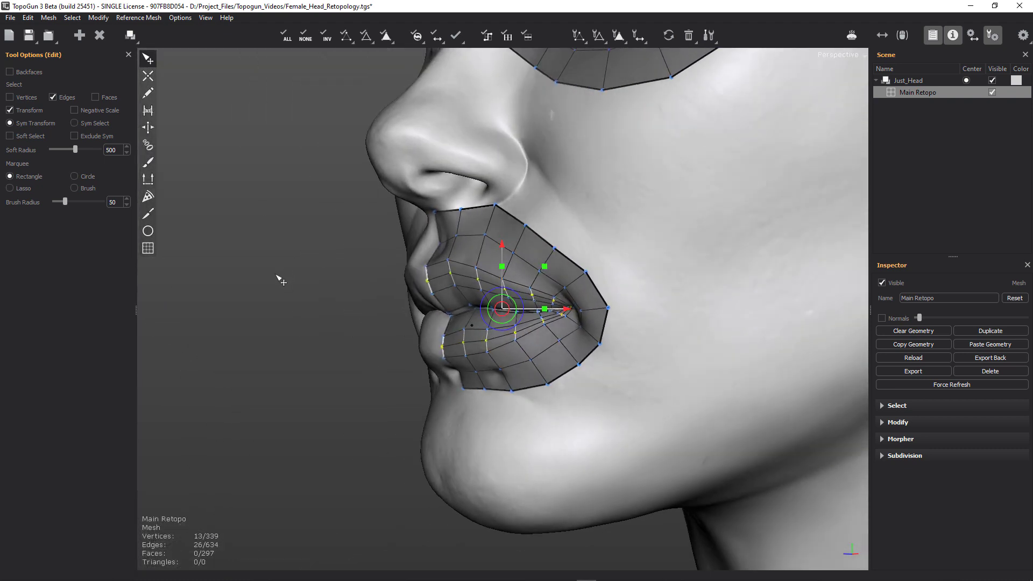
Even out the vertices of the lip edge loops with the Brush tool, with Keep Border enabled.
{"action": "middle_click_drag", "start_coordinate": [331, 359], "coordinate": [485, 312]}
{"action": "scroll", "coordinate": [484, 312], "scroll_direction": "up", "scroll_amount": 8}
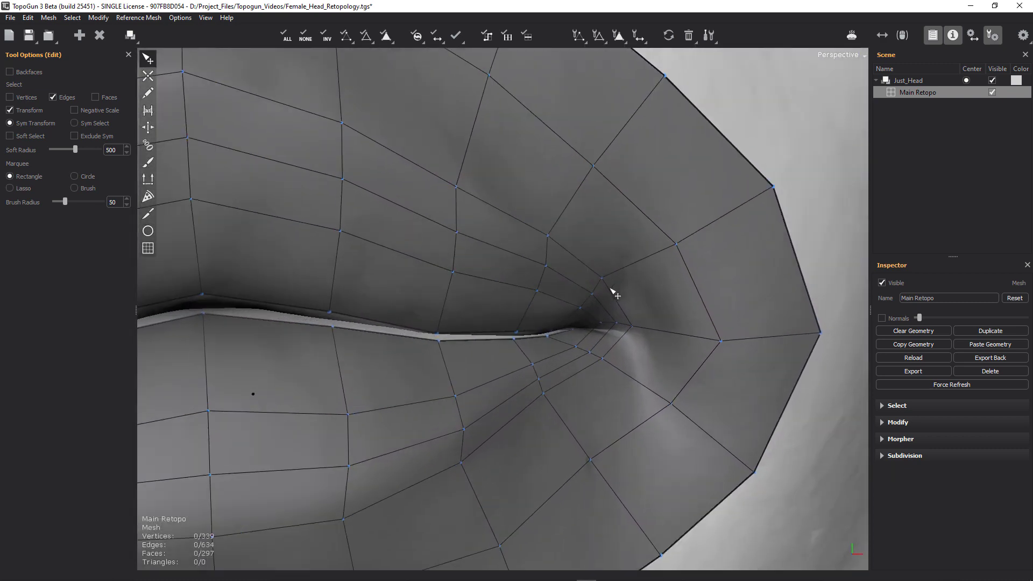
{"action": "left_click_drag", "start_coordinate": [610, 289], "coordinate": [475, 272], "text": "alt"}
{"action": "right_click_drag", "start_coordinate": [475, 272], "coordinate": [627, 319], "text": "alt"}
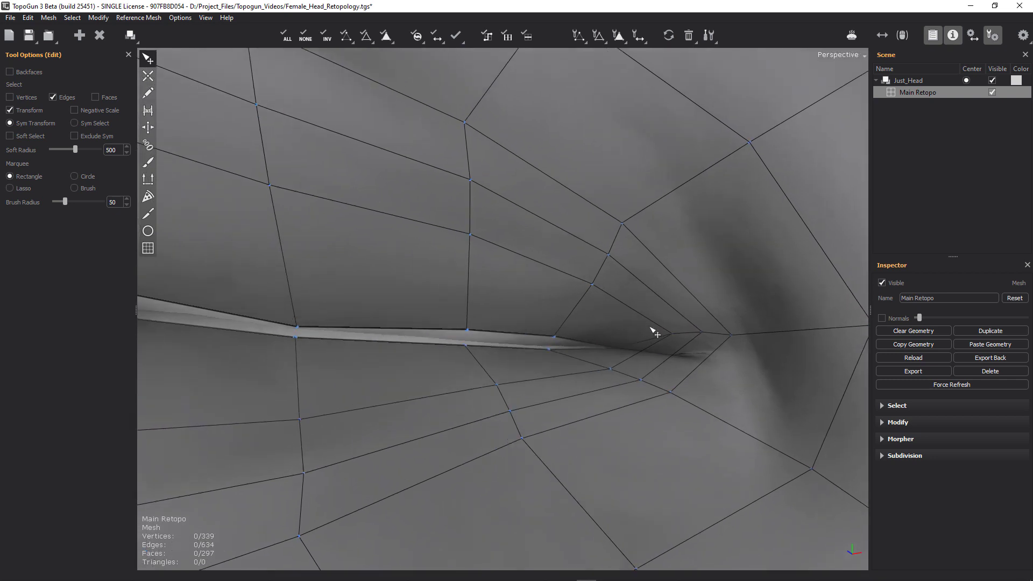
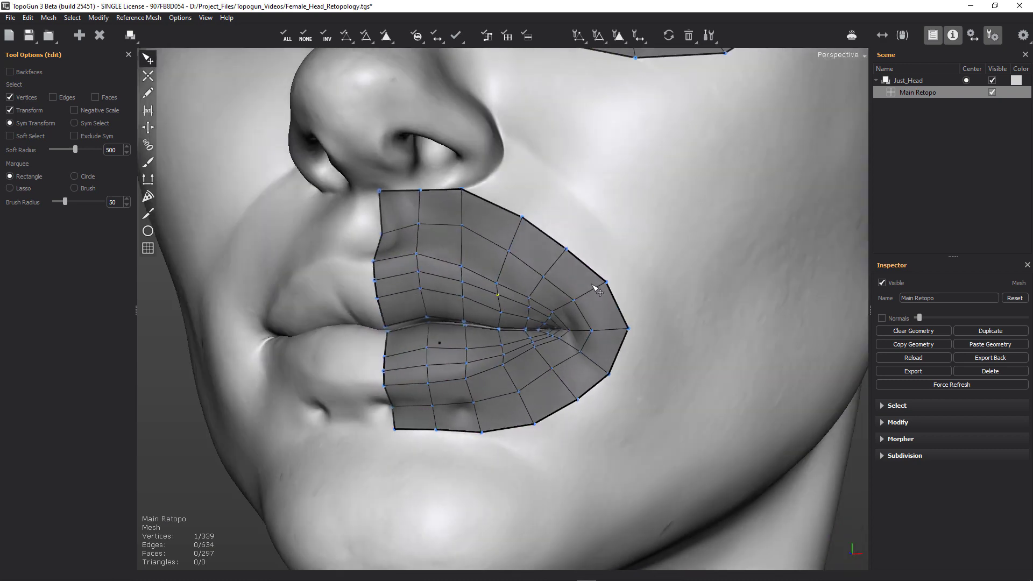
{"action": "right_click_drag", "start_coordinate": [559, 303], "coordinate": [606, 295], "text": "alt"}
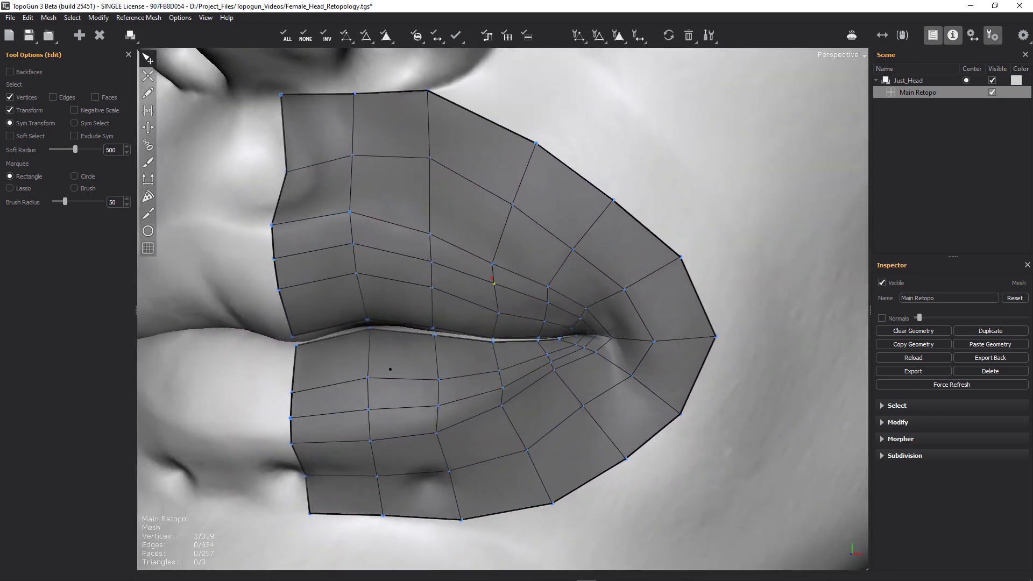
{"action": "key", "text": "b"}
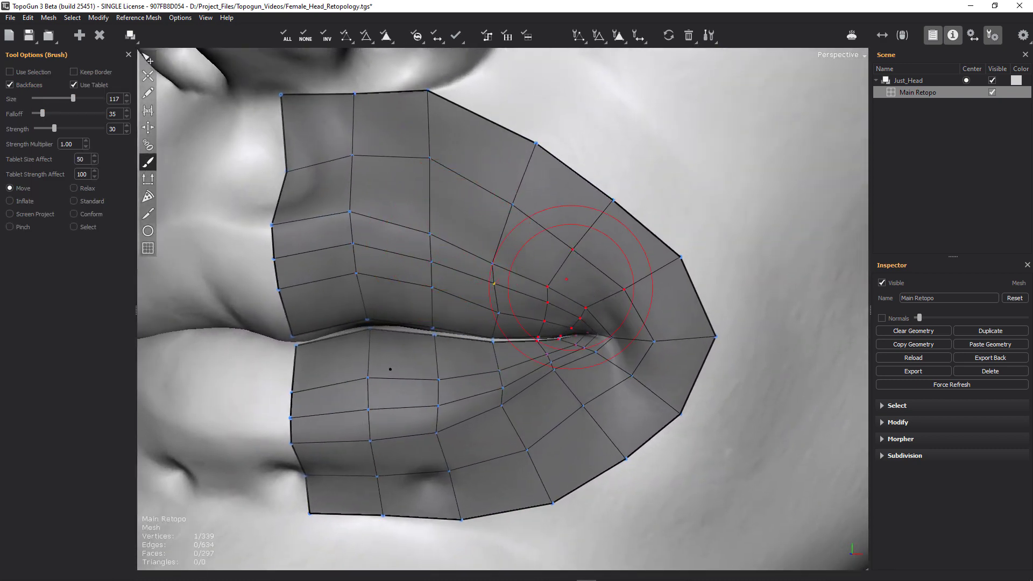
{"action": "left_click", "coordinate": [73, 71]}
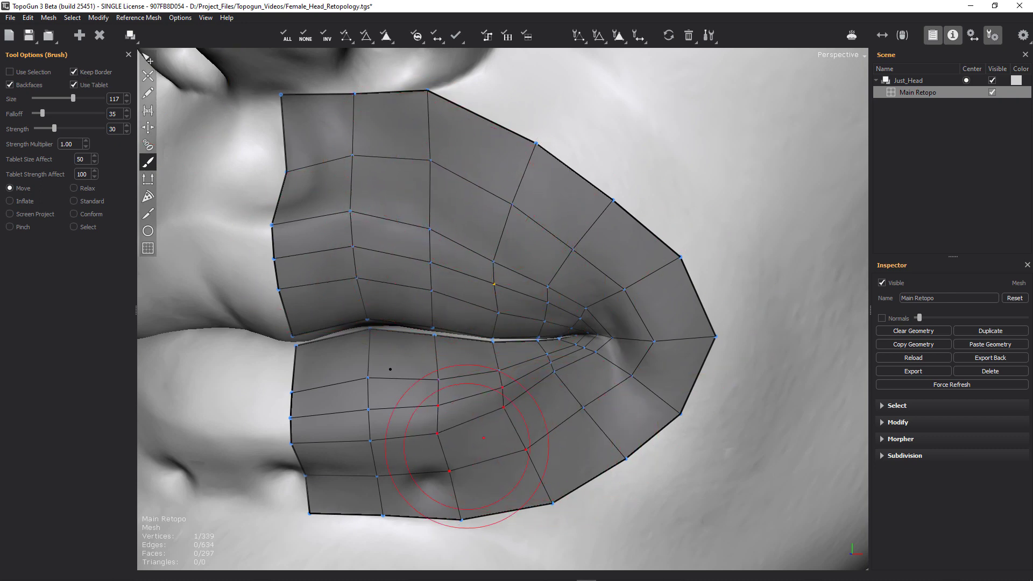
{"action": "left_click_drag", "start_coordinate": [453, 422], "coordinate": [504, 398]}
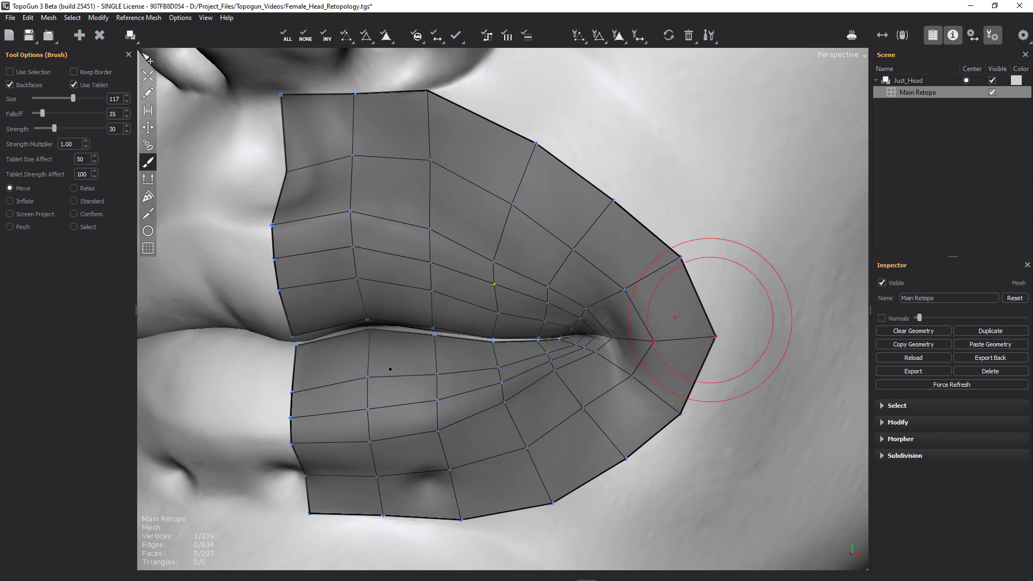
Examine the mouth patch's outer border and the surrounding nose, cheek and chin areas from several angles.
{"action": "mouse_move", "coordinate": [711, 322]}
{"action": "right_mouse_down", "text": "alt"}
{"action": "mouse_move", "coordinate": [635, 322]}
{"action": "mouse_move", "coordinate": [770, 322]}
{"action": "right_mouse_up", "text": "alt"}
{"action": "middle_click_drag", "start_coordinate": [580, 306], "coordinate": [568, 300], "text": "alt"}
{"action": "scroll", "coordinate": [568, 300], "scroll_direction": "down", "scroll_amount": 5}
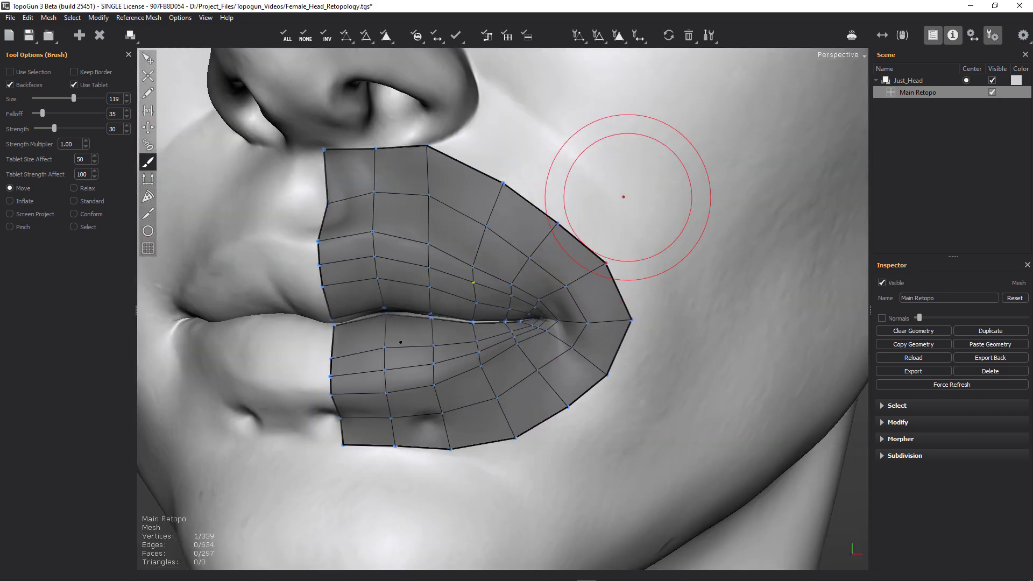
{"action": "key", "text": "e"}
{"action": "middle_click_drag", "start_coordinate": [689, 301], "coordinate": [657, 366], "text": "alt"}
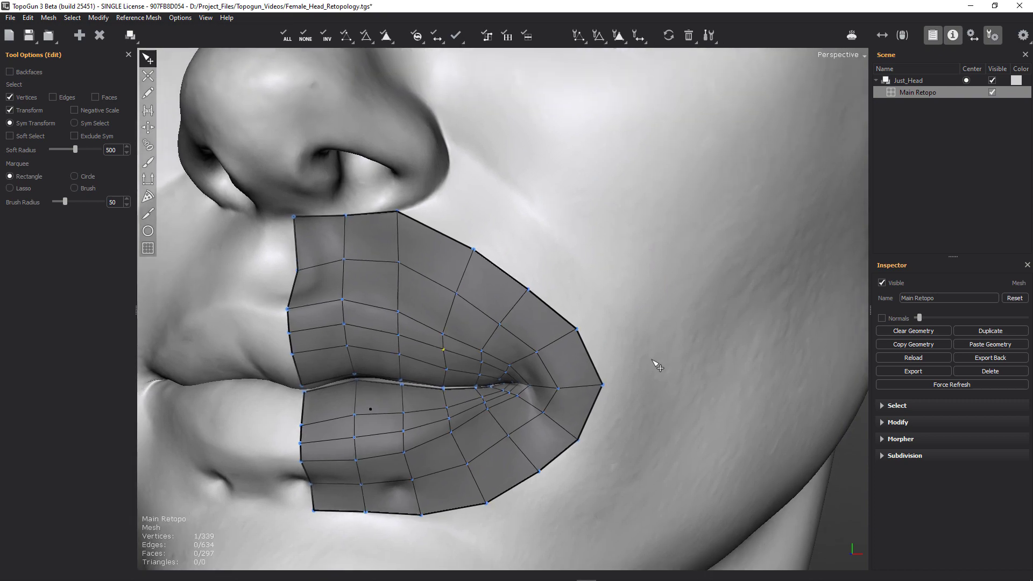
{"action": "left_click_drag", "start_coordinate": [657, 367], "coordinate": [605, 316], "text": "alt"}
{"action": "right_click_drag", "start_coordinate": [605, 316], "coordinate": [554, 237], "text": "alt"}
{"action": "left_click_drag", "start_coordinate": [553, 238], "coordinate": [651, 287], "text": "alt"}
{"action": "right_click_drag", "start_coordinate": [656, 291], "coordinate": [532, 222]}
{"action": "scroll", "coordinate": [486, 335], "scroll_direction": "up", "scroll_amount": 5}
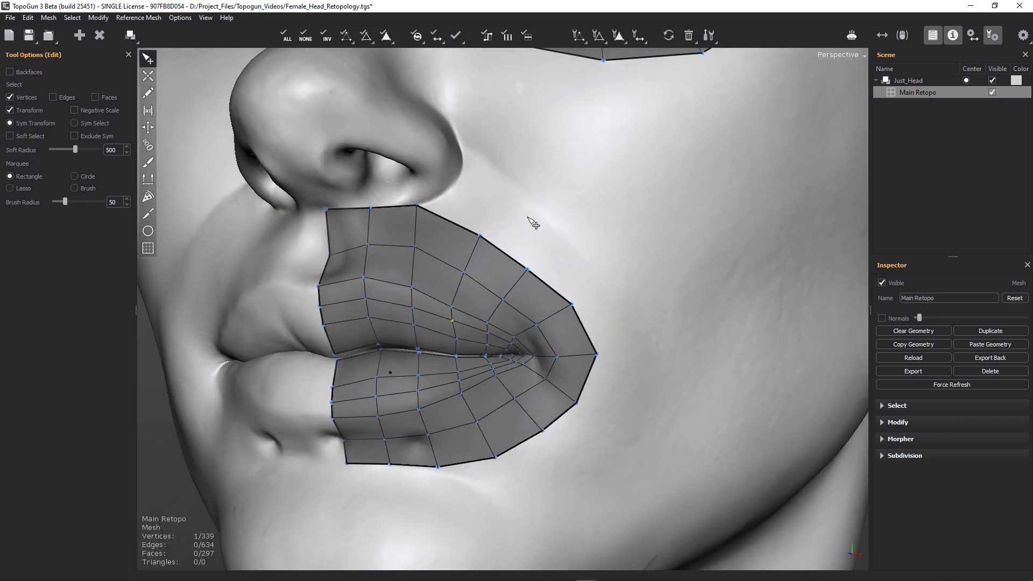
{"action": "right_click_drag", "start_coordinate": [489, 415], "coordinate": [403, 237]}
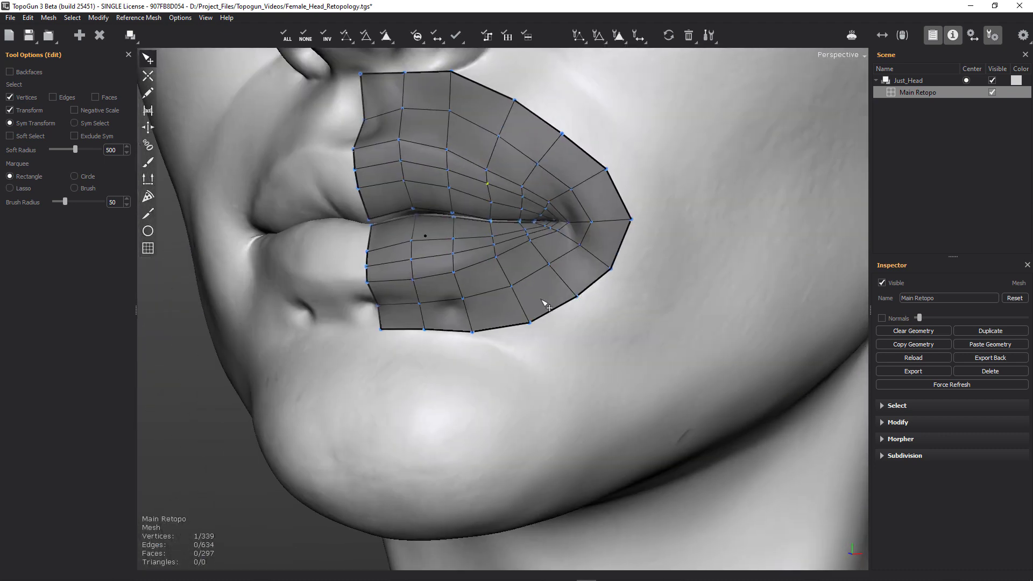
{"action": "right_click_drag", "start_coordinate": [544, 305], "coordinate": [466, 438]}
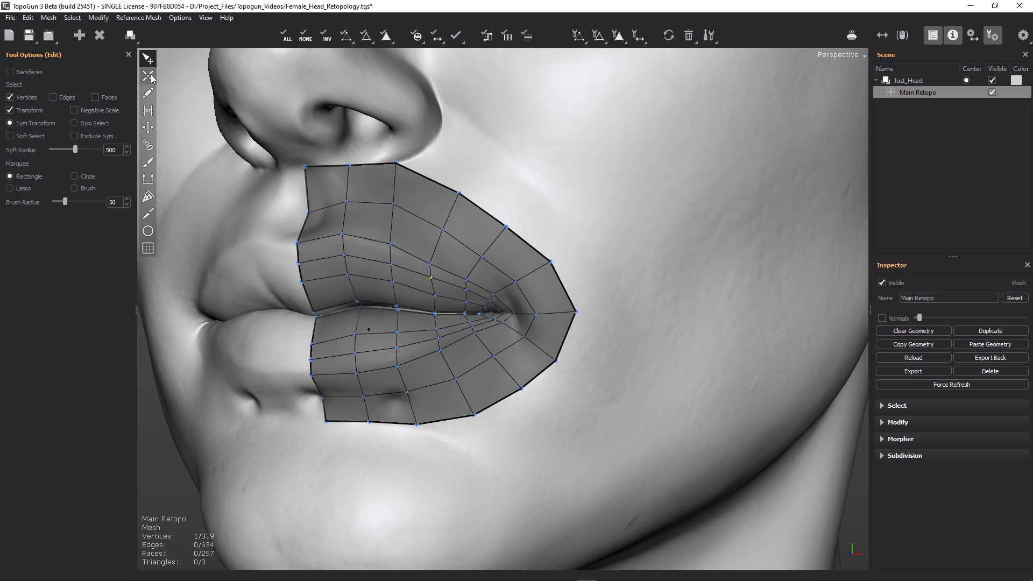
Create an edge chain from the mouth patch's upper border below the nostril up around the nose wing.
{"action": "left_click", "coordinate": [149, 77]}
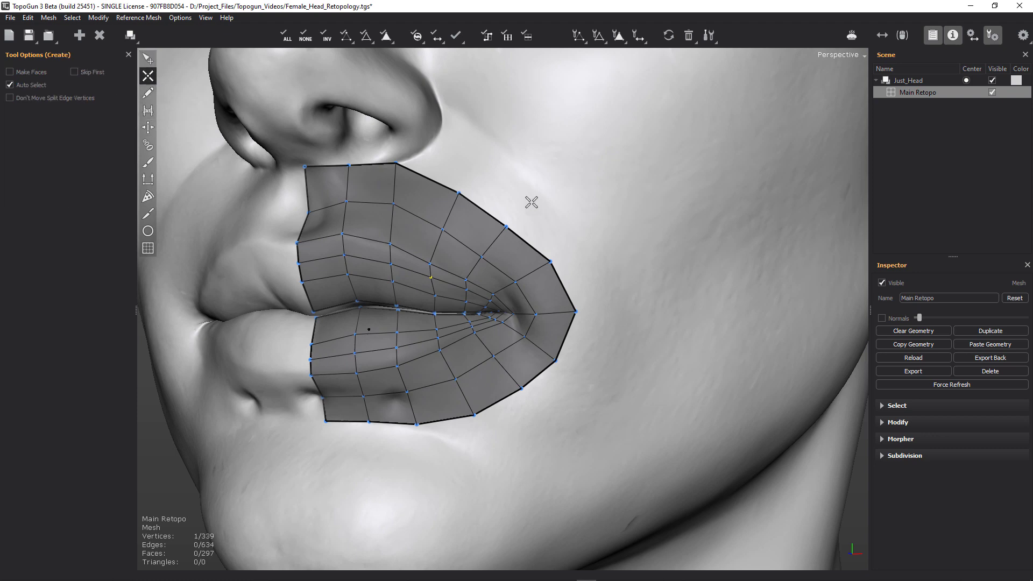
{"action": "left_click", "coordinate": [394, 163]}
{"action": "left_click", "coordinate": [442, 99]}
{"action": "middle_click_drag", "start_coordinate": [490, 153], "coordinate": [484, 238], "text": "alt"}
{"action": "left_click_drag", "start_coordinate": [484, 237], "coordinate": [459, 280], "text": "alt"}
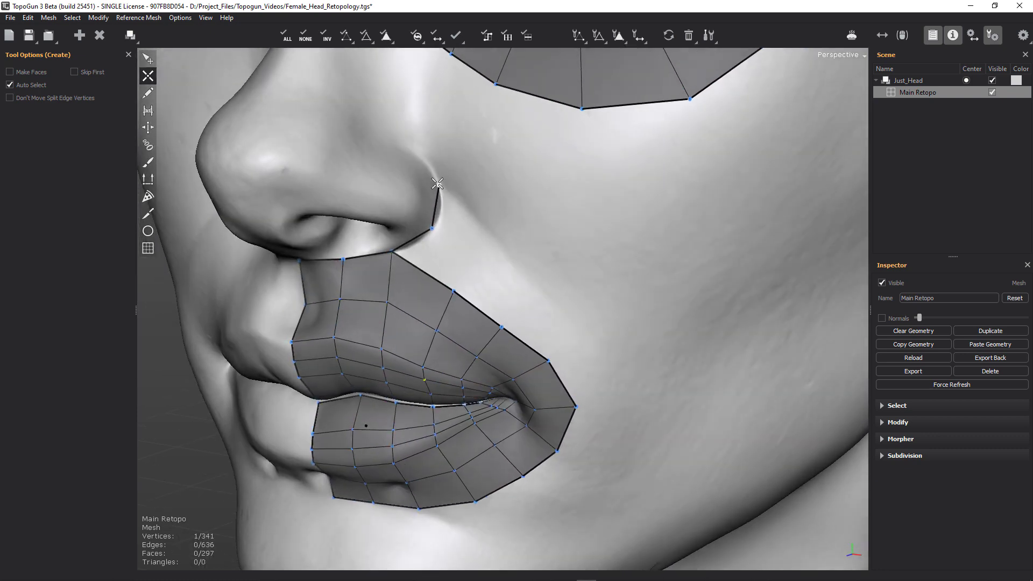
{"action": "left_click", "coordinate": [416, 150]}
{"action": "middle_click_drag", "start_coordinate": [530, 182], "coordinate": [409, 197]}
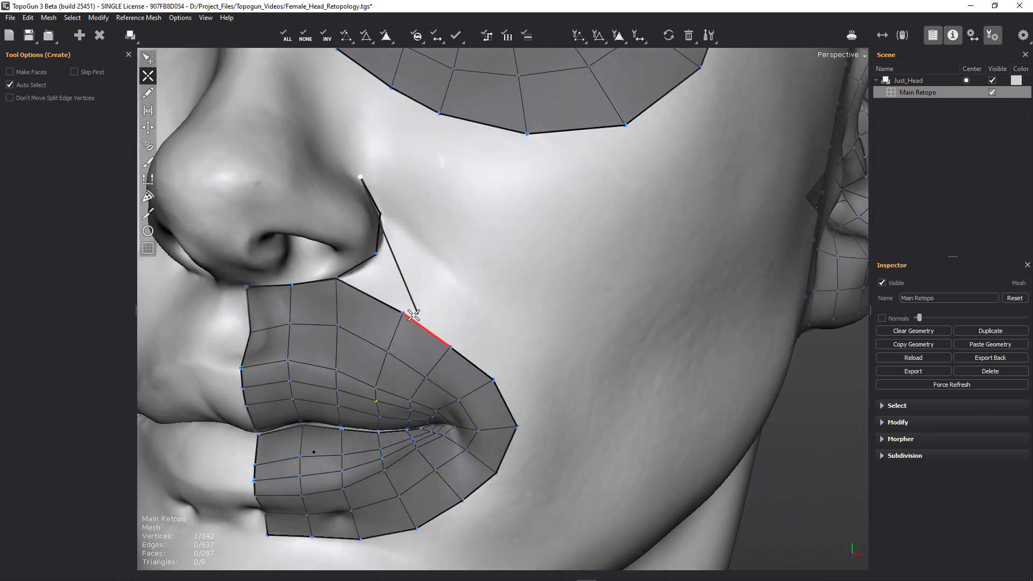
{"action": "key", "text": "q"}
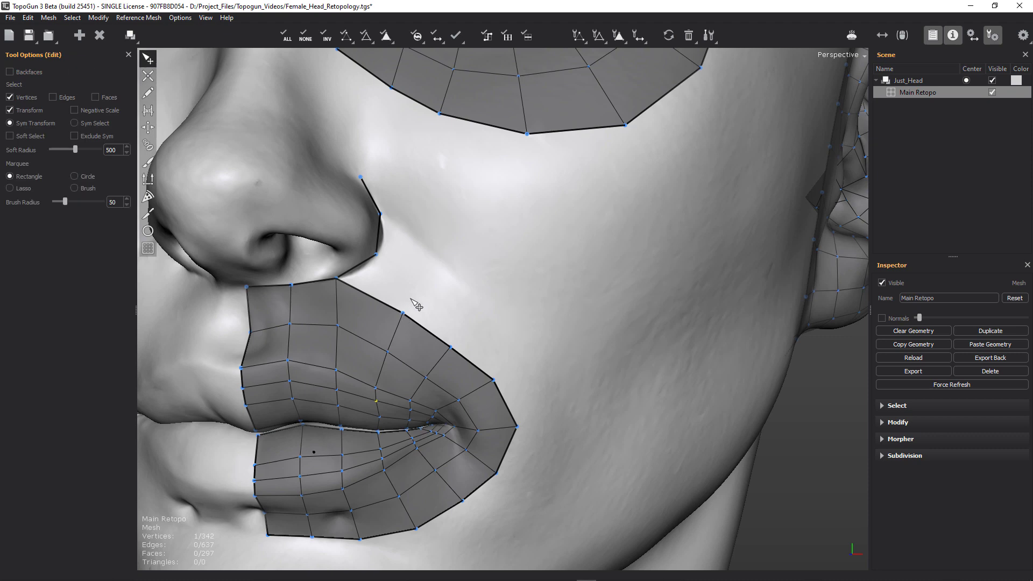
Create a two-edge chain from the upper mouth border towards the cheek, connect it to the nose wing chain and adjust its vertices.
{"action": "key", "text": "w"}
{"action": "left_click_drag", "start_coordinate": [403, 313], "coordinate": [404, 311]}
{"action": "left_click", "coordinate": [423, 276]}
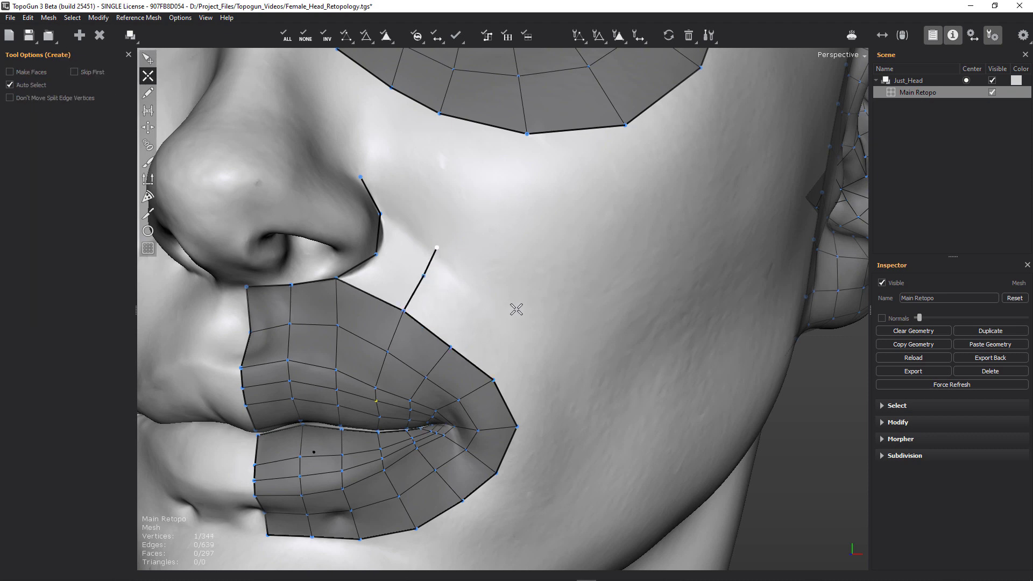
{"action": "key", "text": "e"}
{"action": "key", "text": "c"}
{"action": "left_click", "coordinate": [436, 246]}
{"action": "key", "text": "e"}
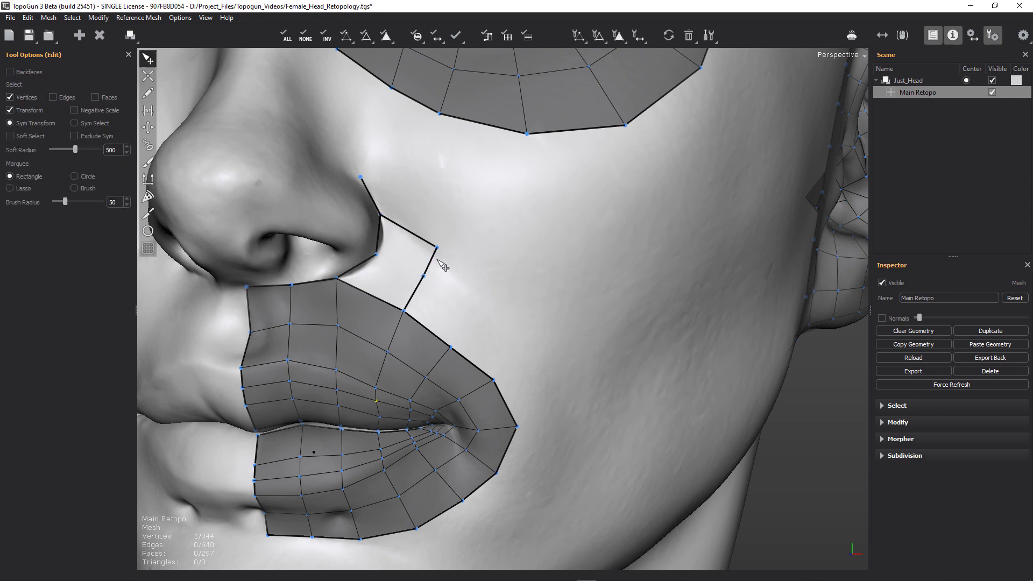
{"action": "left_click_drag", "start_coordinate": [422, 282], "coordinate": [423, 286]}
{"action": "left_click_drag", "start_coordinate": [440, 250], "coordinate": [437, 259]}
Extend an edge chain from the cheek vertex beside the nose wing around the outside of the mouth corner.
{"action": "right_click_drag", "start_coordinate": [459, 329], "coordinate": [439, 259], "text": "alt"}
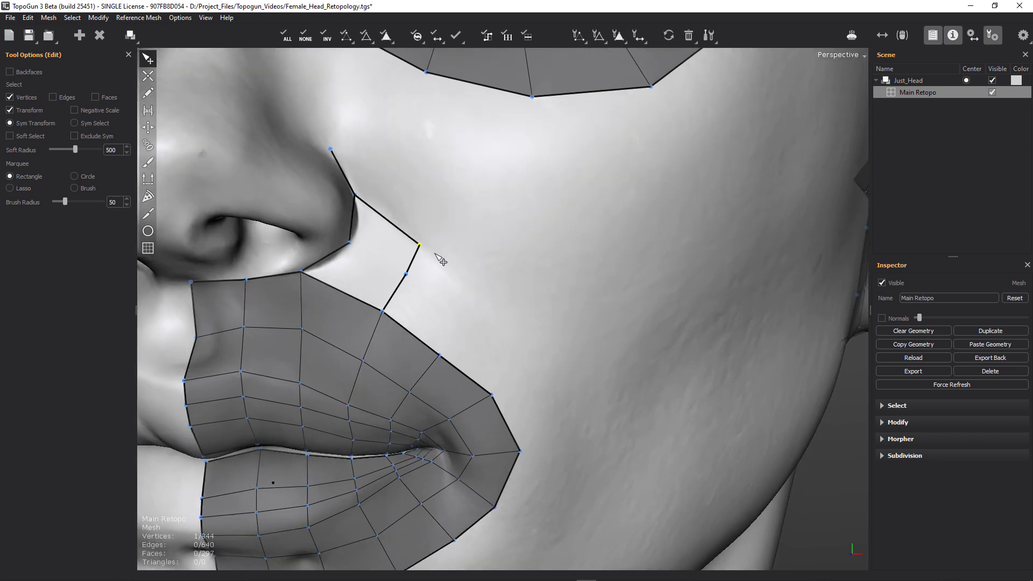
{"action": "middle_click_drag", "start_coordinate": [448, 309], "coordinate": [436, 242], "text": "alt"}
{"action": "key", "text": "c"}
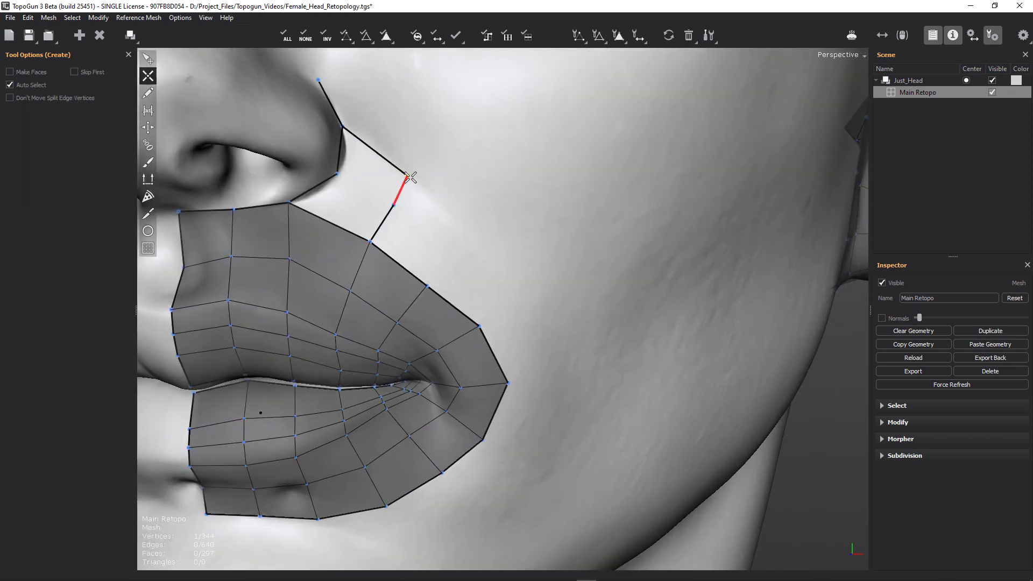
{"action": "left_click", "coordinate": [470, 228]}
{"action": "left_click", "coordinate": [535, 285]}
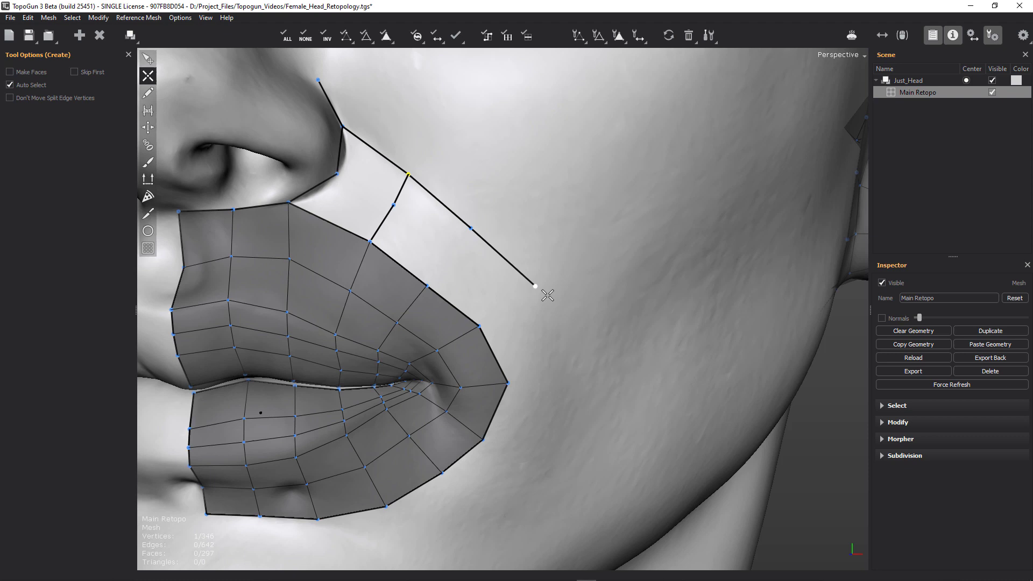
{"action": "left_click", "coordinate": [561, 377]}
{"action": "left_click", "coordinate": [526, 477]}
{"action": "middle_click_drag", "start_coordinate": [526, 477], "coordinate": [660, 335]}
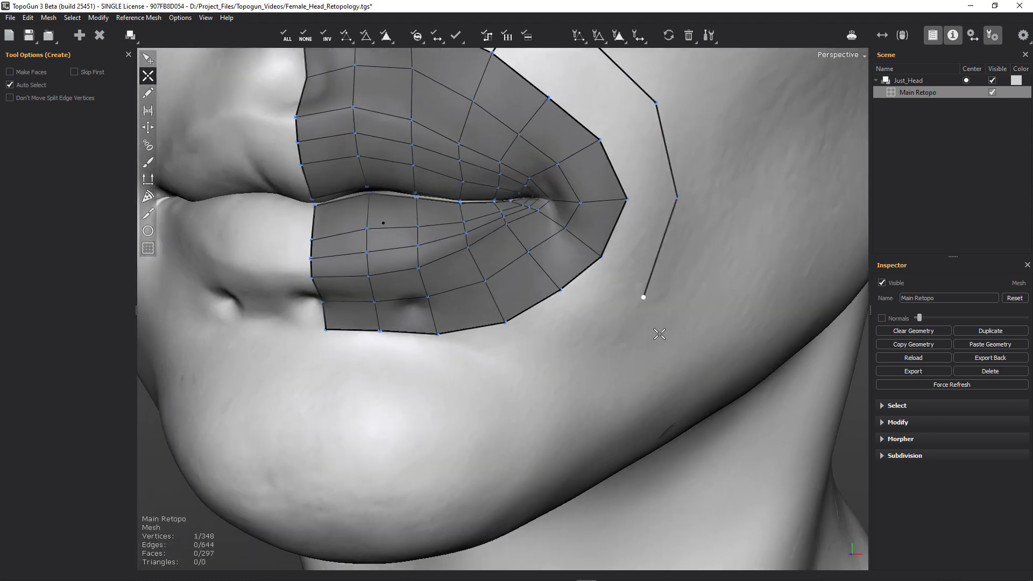
Continue the outer edge chain below the lower lip to the face's centre and connect it to the mouth patch's lower border.
{"action": "left_click", "coordinate": [589, 337]}
{"action": "left_click", "coordinate": [518, 389]}
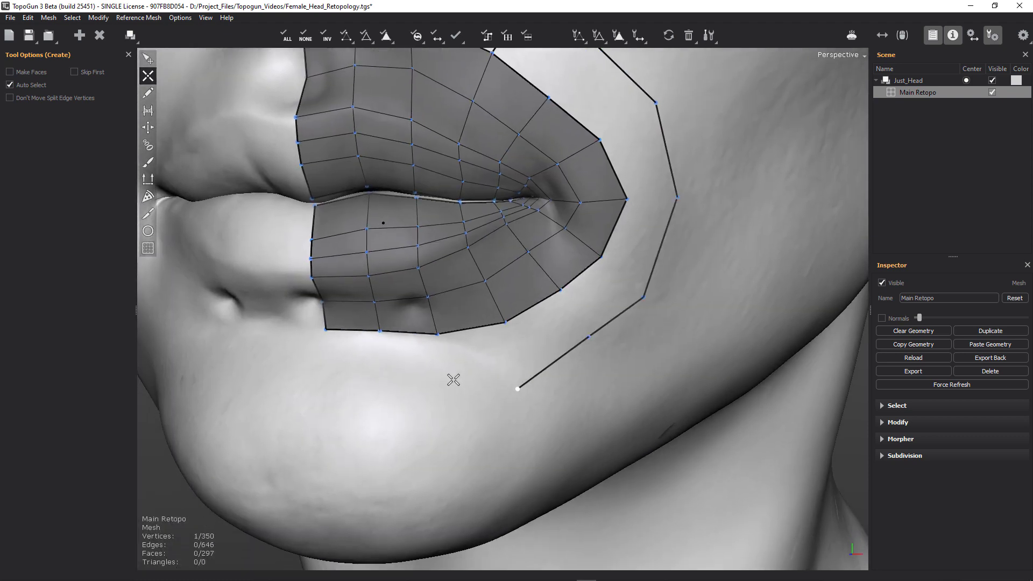
{"action": "left_click", "coordinate": [444, 389]}
{"action": "left_click", "coordinate": [372, 384]}
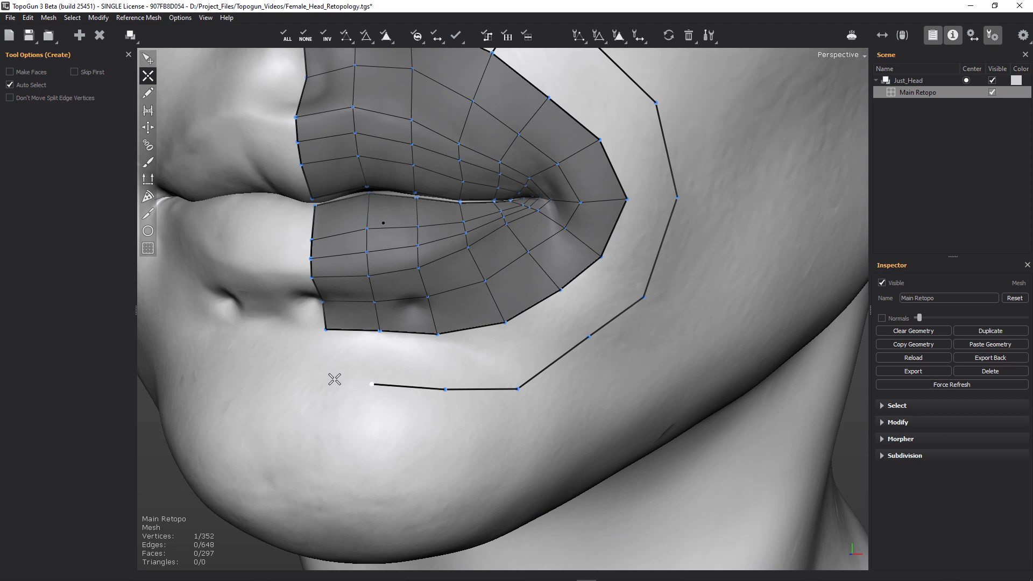
{"action": "left_click", "coordinate": [321, 381]}
{"action": "left_click", "coordinate": [326, 330]}
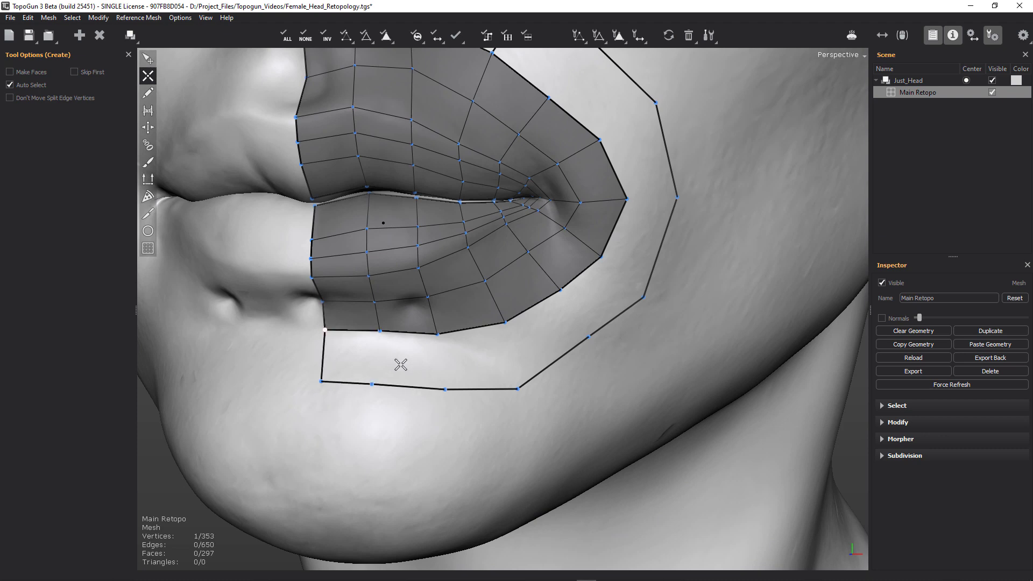
Bridge the gap between the mouth patch's outer border and the surrounding edge chain, from below the lower lip up to the nose wing.
{"action": "key", "text": "b"}
{"action": "mouse_move", "coordinate": [379, 363]}
{"action": "left_mouse_down"}
{"action": "mouse_move", "coordinate": [421, 372]}
{"action": "mouse_move", "coordinate": [545, 339]}
{"action": "mouse_move", "coordinate": [619, 280]}
{"action": "mouse_move", "coordinate": [642, 208]}
{"action": "left_mouse_up"}
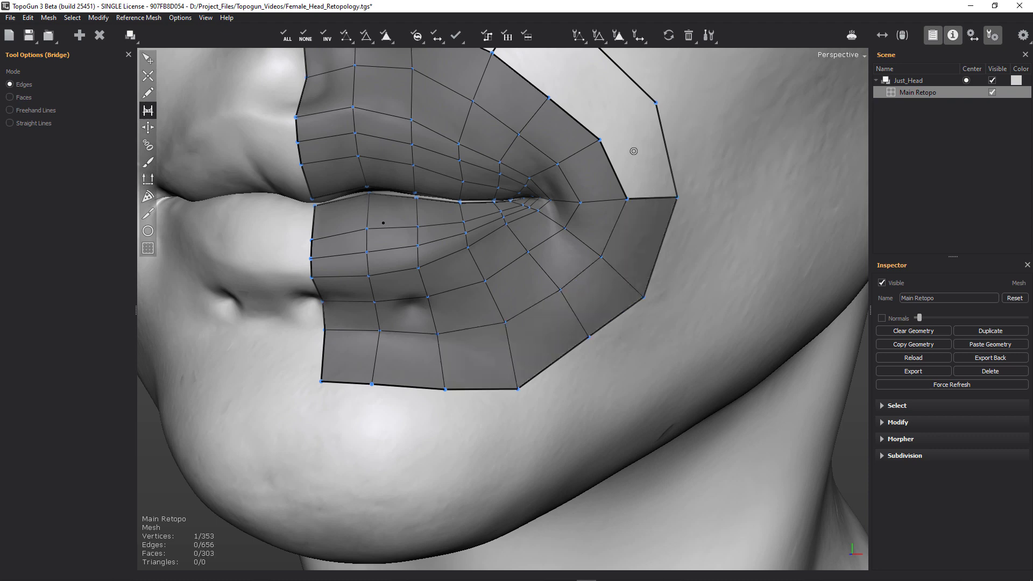
{"action": "left_click_drag", "start_coordinate": [634, 151], "coordinate": [619, 114]}
{"action": "middle_click_drag", "start_coordinate": [584, 148], "coordinate": [625, 330], "text": "alt"}
{"action": "mouse_move", "coordinate": [646, 312]}
{"action": "left_mouse_down"}
{"action": "mouse_move", "coordinate": [620, 246]}
{"action": "mouse_move", "coordinate": [554, 216]}
{"action": "left_mouse_up"}
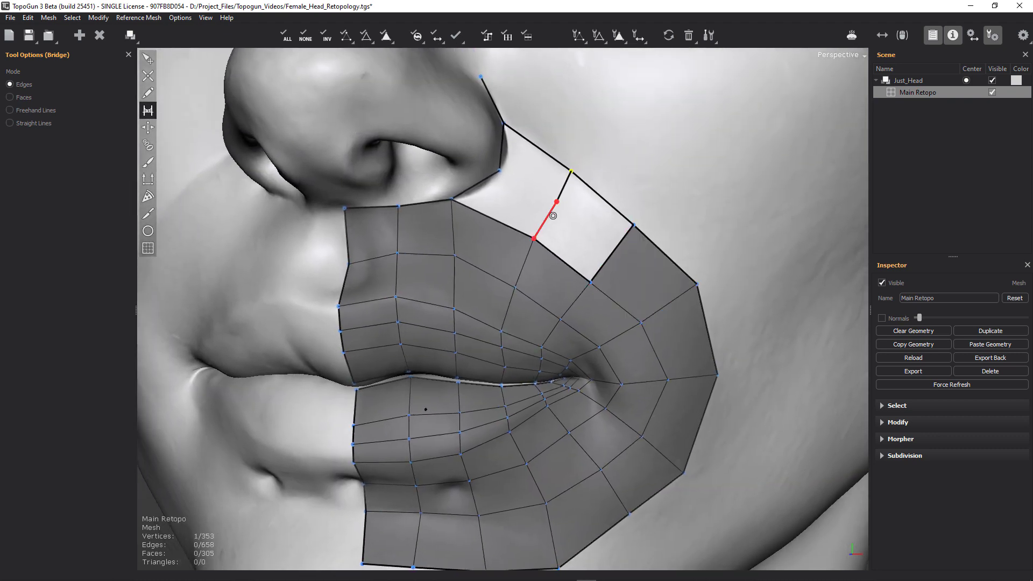
Insert an edge loop through the middle of the new outer face strip around the mouth.
{"action": "key", "text": "e"}
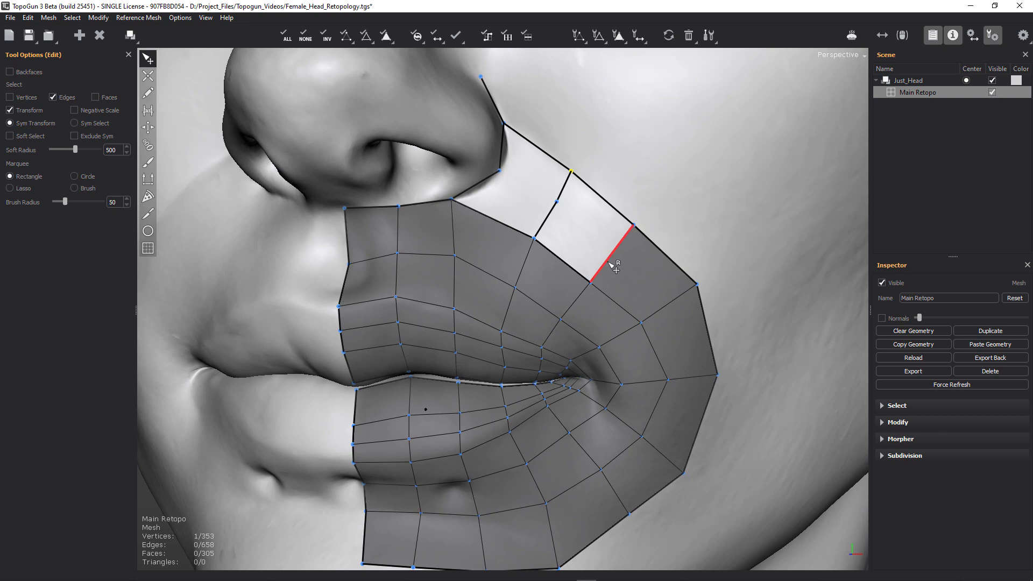
{"action": "left_click", "coordinate": [609, 263]}
{"action": "key", "text": "ctrl+r"}
Connect the inserted loop's upper end through the midpoint vertex on the next cross edge to the nose wing vertex, closing the faces.
{"action": "key", "text": "w"}
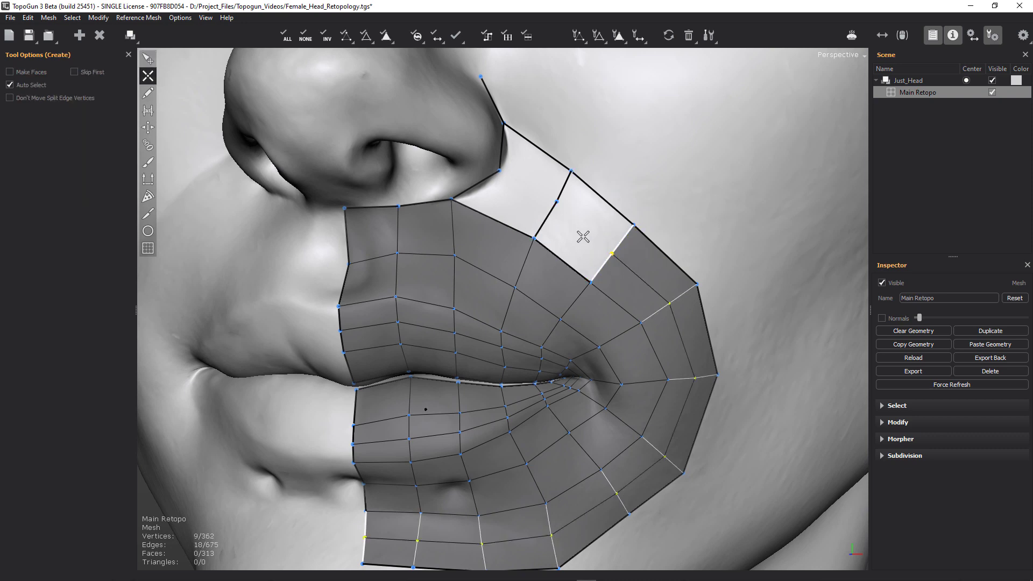
{"action": "left_click", "coordinate": [612, 252]}
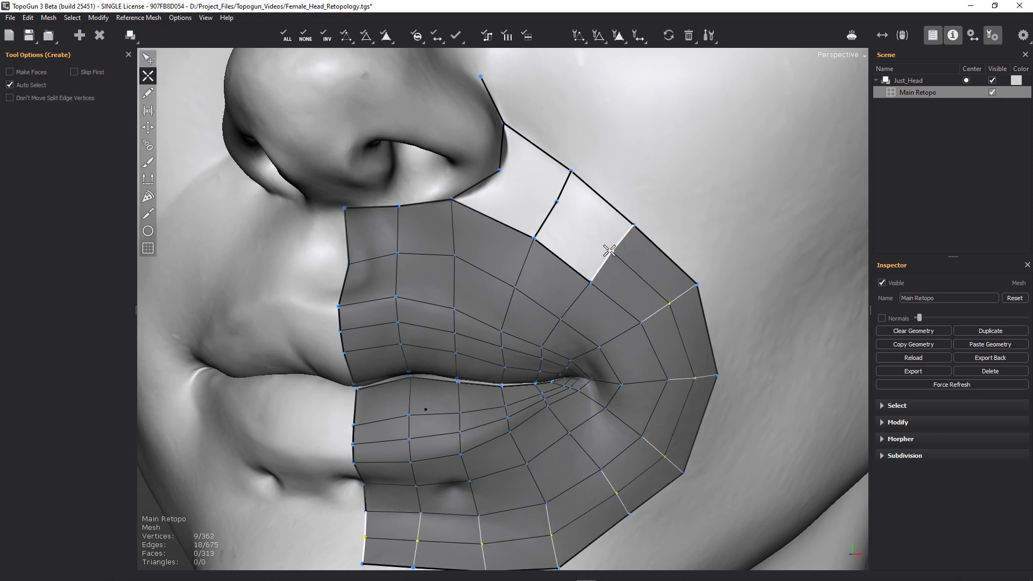
{"action": "left_click", "coordinate": [558, 201]}
{"action": "left_click", "coordinate": [498, 173]}
{"action": "key", "text": "e"}
Extend the edge chain from above the nose wing up to the eye patch's lower inner border.
{"action": "middle_click_drag", "start_coordinate": [582, 208], "coordinate": [498, 299]}
{"action": "right_click_drag", "start_coordinate": [499, 300], "coordinate": [510, 208], "text": "alt"}
{"action": "middle_click_drag", "start_coordinate": [510, 208], "coordinate": [521, 314], "text": "alt"}
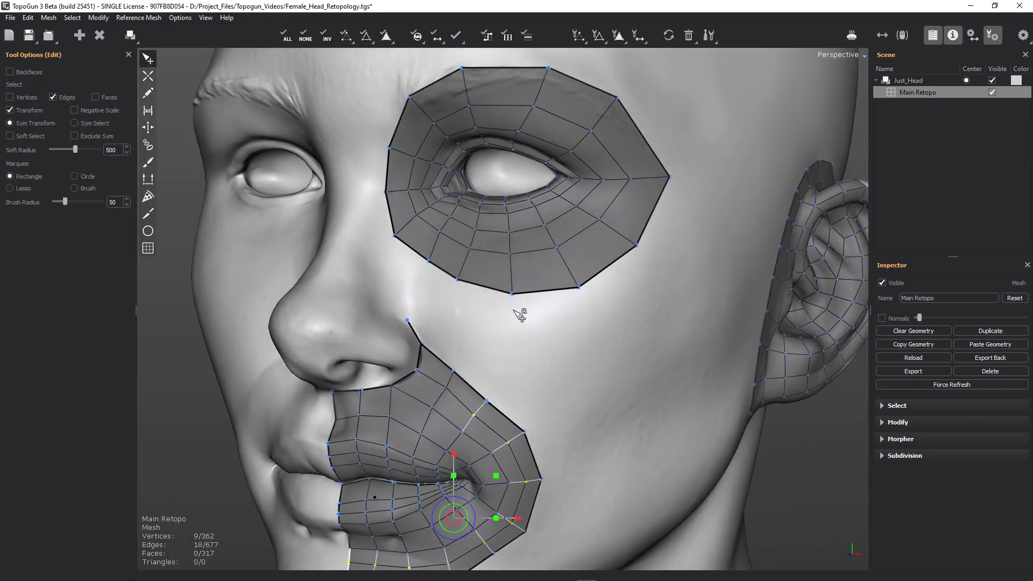
{"action": "right_click_drag", "start_coordinate": [521, 314], "coordinate": [418, 292], "text": "alt"}
{"action": "key", "text": "c"}
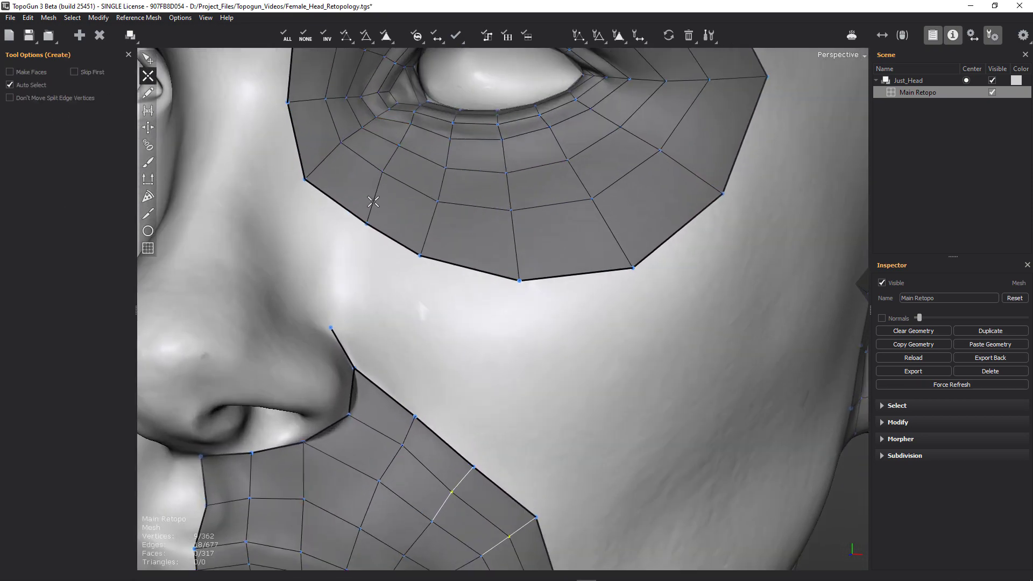
{"action": "left_click", "coordinate": [346, 277]}
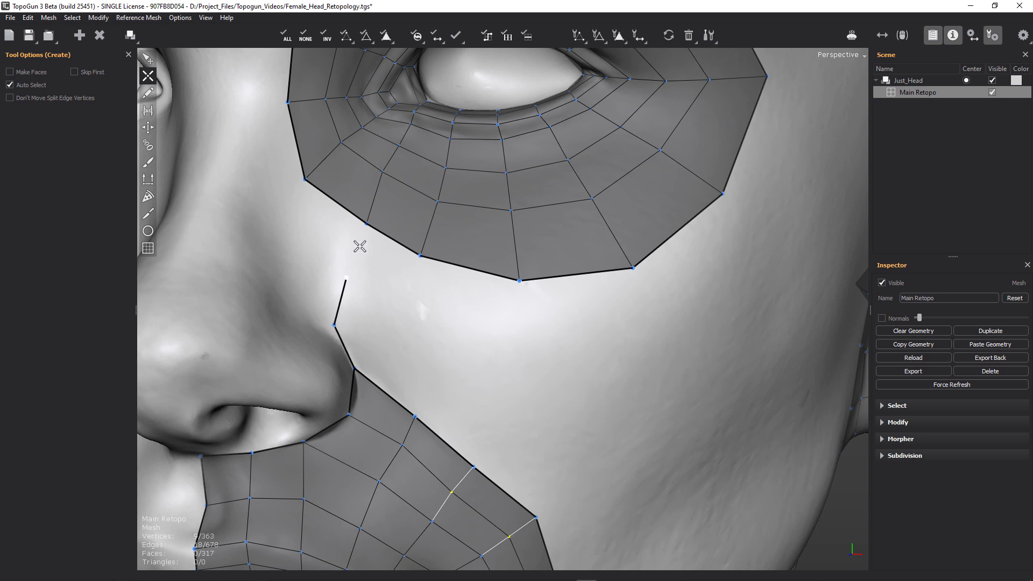
{"action": "left_click", "coordinate": [366, 223]}
{"action": "key", "text": "q"}
Create a second edge chain from the eye patch's lower border down to the mouth patch, linking it to the vertex above the nose wing.
{"action": "key", "text": "w"}
{"action": "left_click", "coordinate": [419, 256]}
{"action": "left_click", "coordinate": [404, 305]}
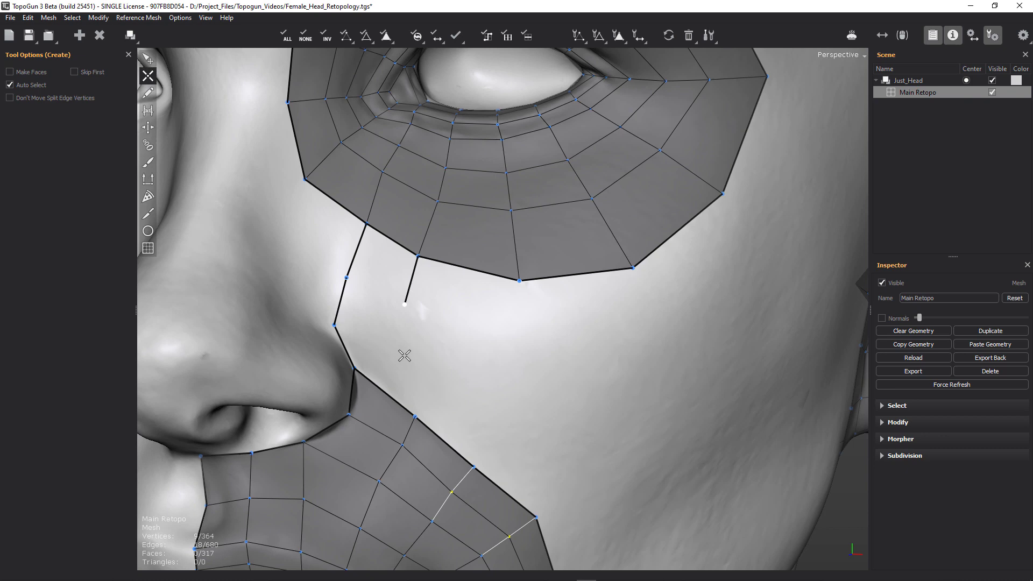
{"action": "left_click", "coordinate": [405, 356]}
{"action": "left_click", "coordinate": [335, 324]}
{"action": "key", "text": "q"}
{"action": "key", "text": "w"}
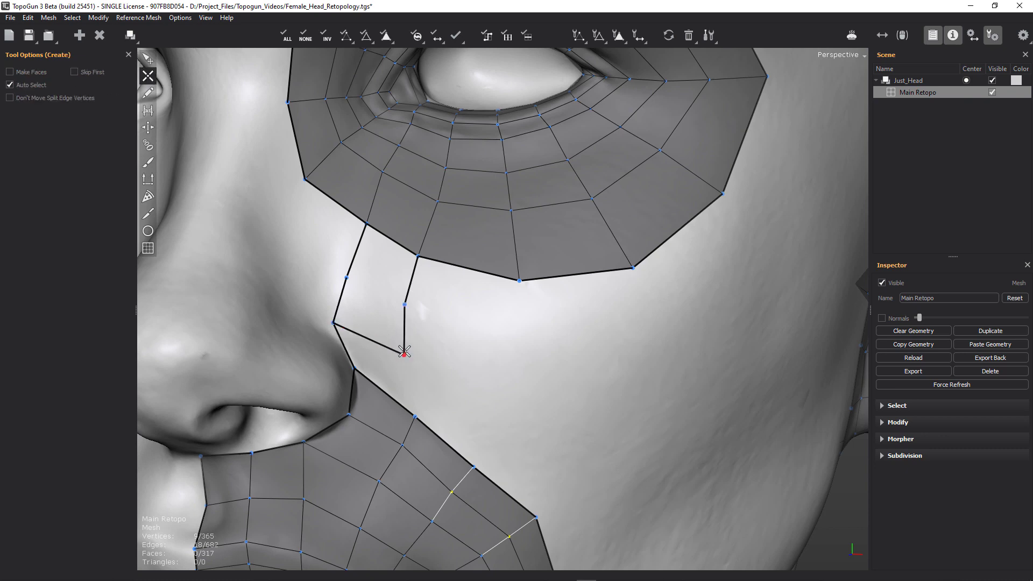
{"action": "left_click", "coordinate": [415, 415]}
{"action": "key", "text": "q"}
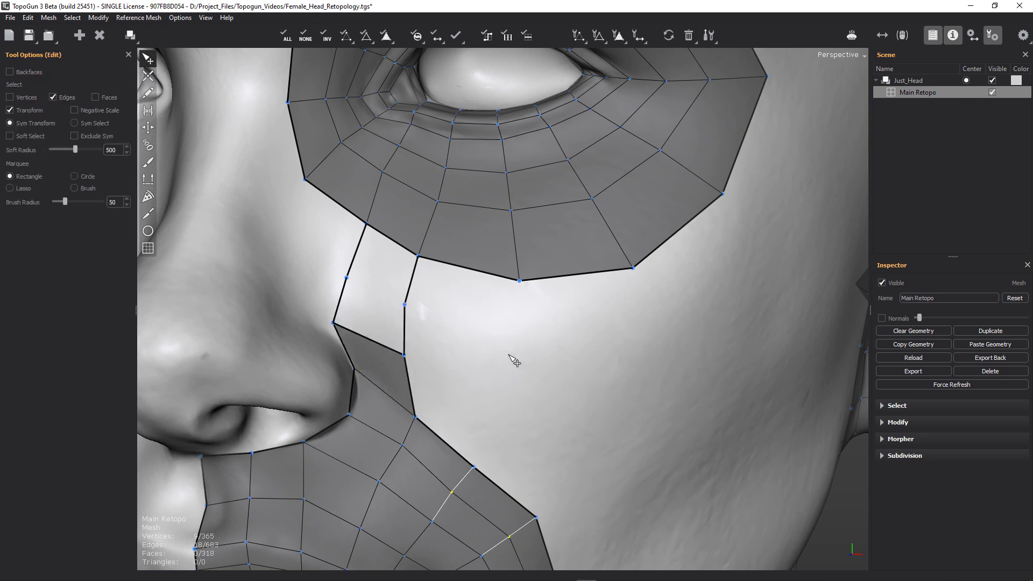
Bridge the two parallel edge chains beside the nose with faces up to the eye patch.
{"action": "left_click_drag", "start_coordinate": [508, 355], "coordinate": [511, 348], "text": "alt"}
{"action": "right_click_drag", "start_coordinate": [510, 347], "coordinate": [470, 247], "text": "alt"}
{"action": "middle_click_drag", "start_coordinate": [482, 390], "coordinate": [475, 330], "text": "alt"}
{"action": "mouse_move", "coordinate": [475, 330]}
{"action": "left_mouse_down", "text": "alt"}
{"action": "mouse_move", "coordinate": [427, 339]}
{"action": "mouse_move", "coordinate": [474, 327]}
{"action": "left_mouse_up", "text": "alt"}
{"action": "scroll", "coordinate": [511, 323], "scroll_direction": "up", "scroll_amount": 5}
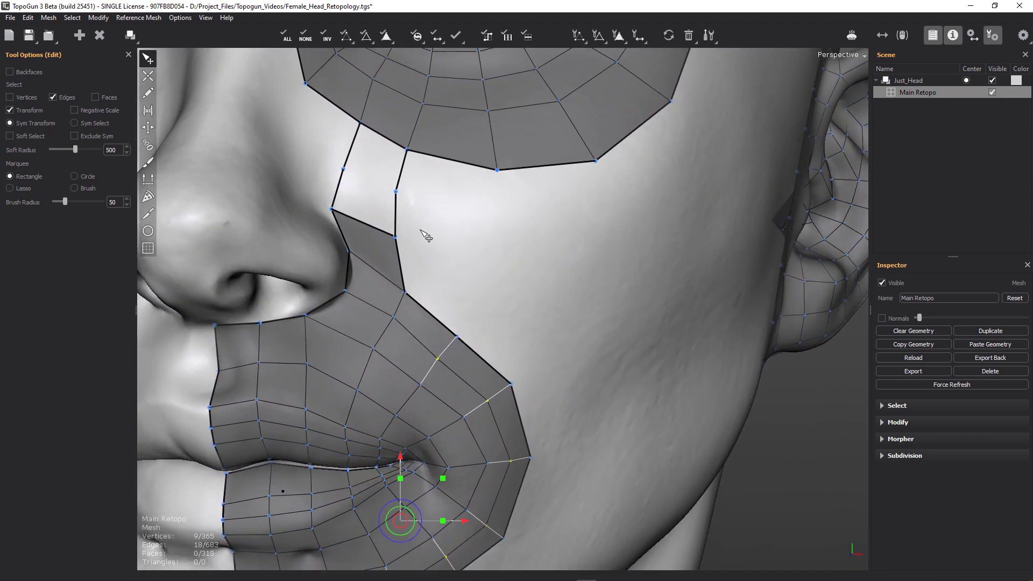
{"action": "left_click", "coordinate": [365, 178]}
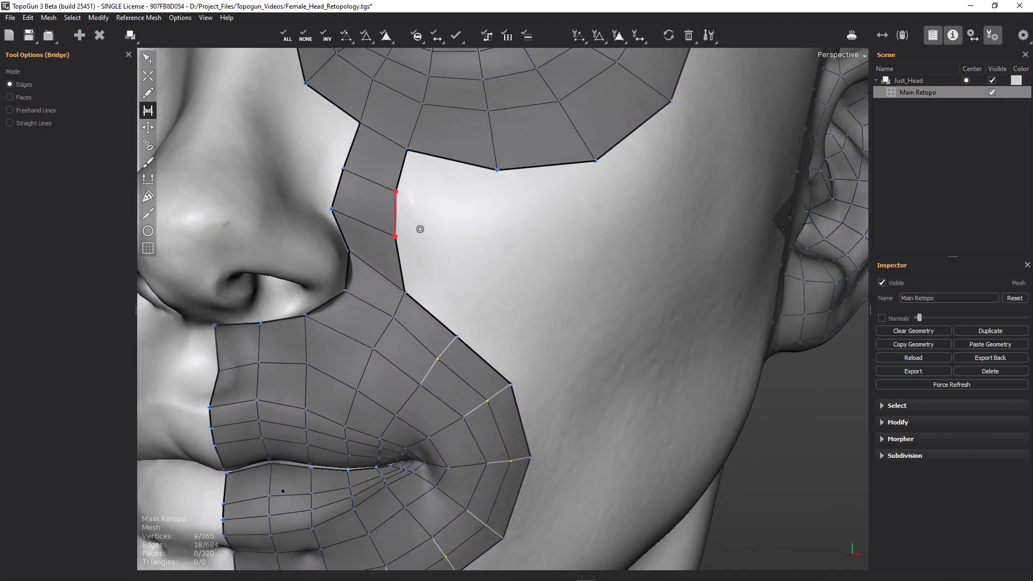
Create an edge chain from the eye patch's lowest border vertex down the cheek to the mouth patch's outer border.
{"action": "key", "text": "w"}
{"action": "left_click", "coordinate": [497, 171]}
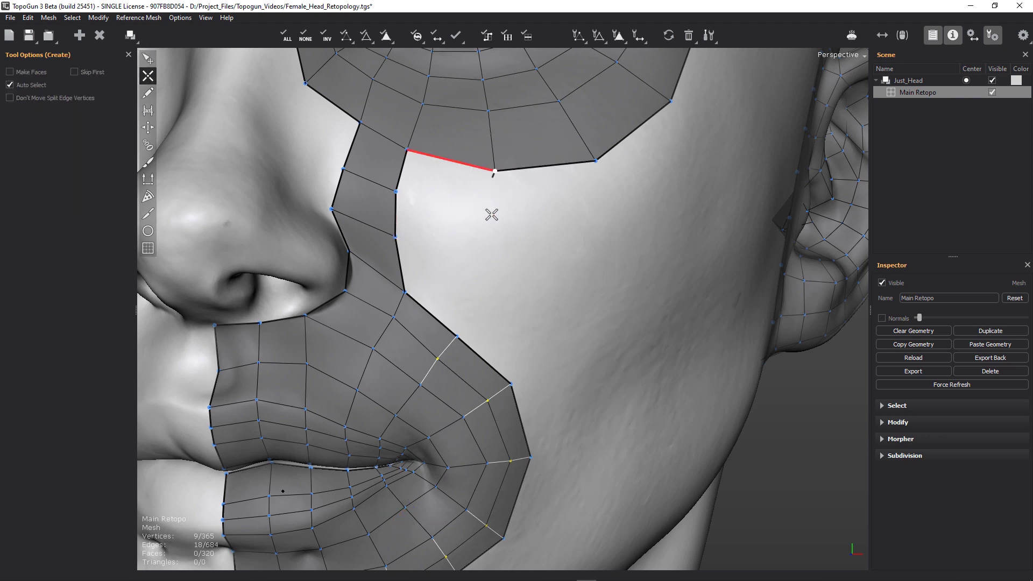
{"action": "left_click", "coordinate": [489, 226]}
{"action": "left_click", "coordinate": [472, 279]}
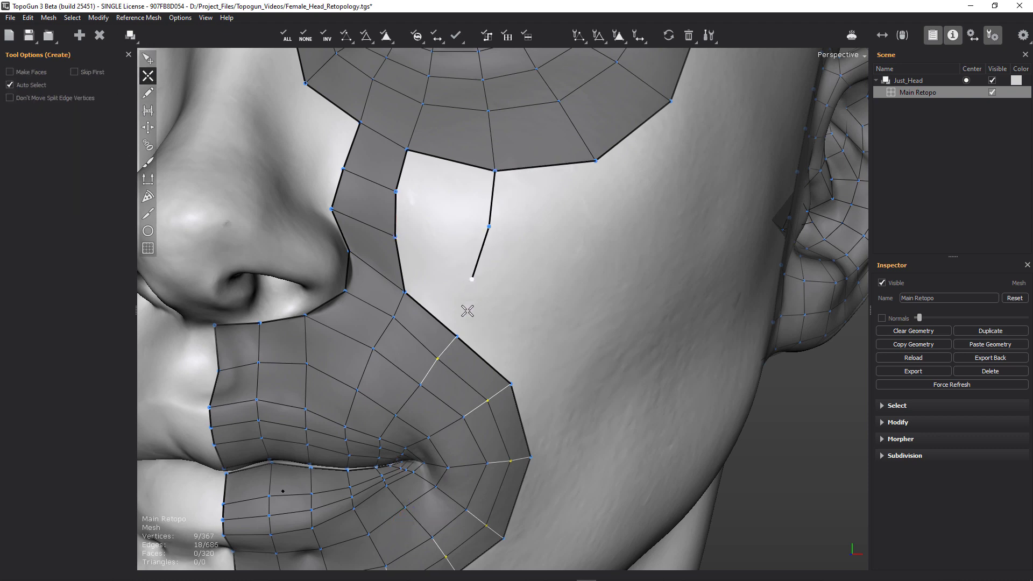
{"action": "left_click", "coordinate": [455, 336]}
{"action": "key", "text": "e"}
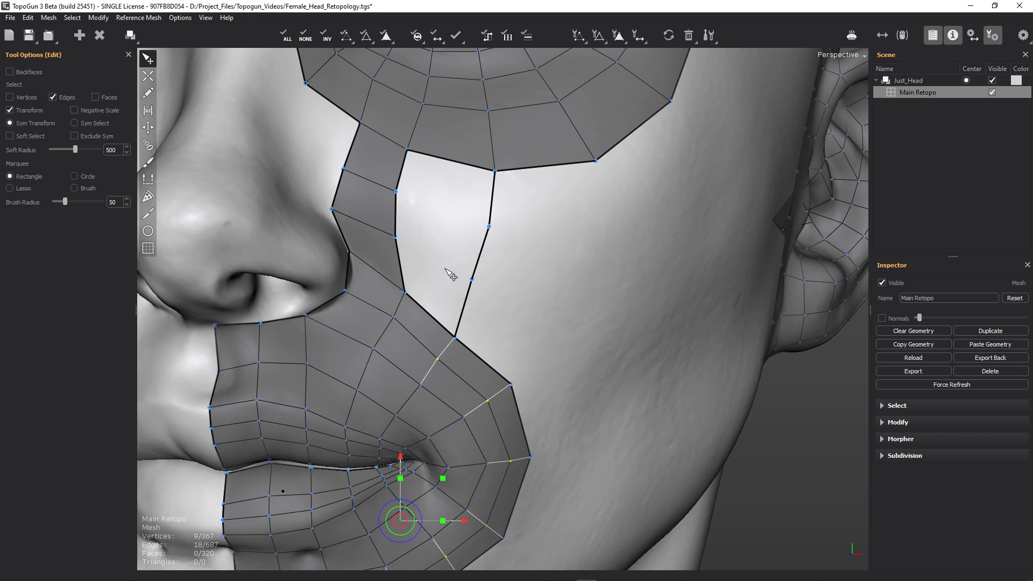
Bridge the gap between the cheek edge chain and the face strip beside the nose.
{"action": "key", "text": "b"}
{"action": "left_click", "coordinate": [438, 260]}
{"action": "left_click", "coordinate": [442, 239]}
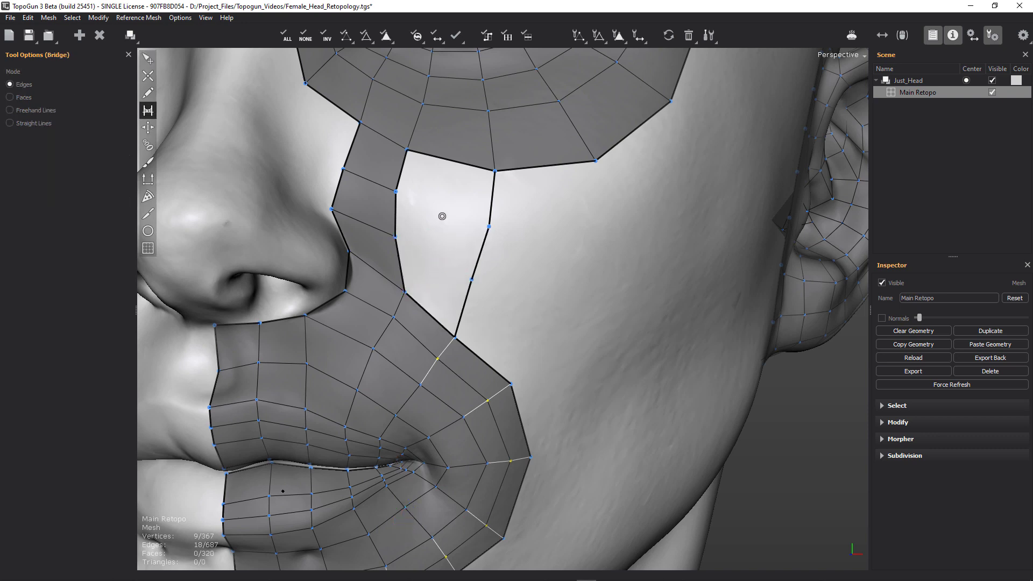
{"action": "left_click", "coordinate": [445, 197]}
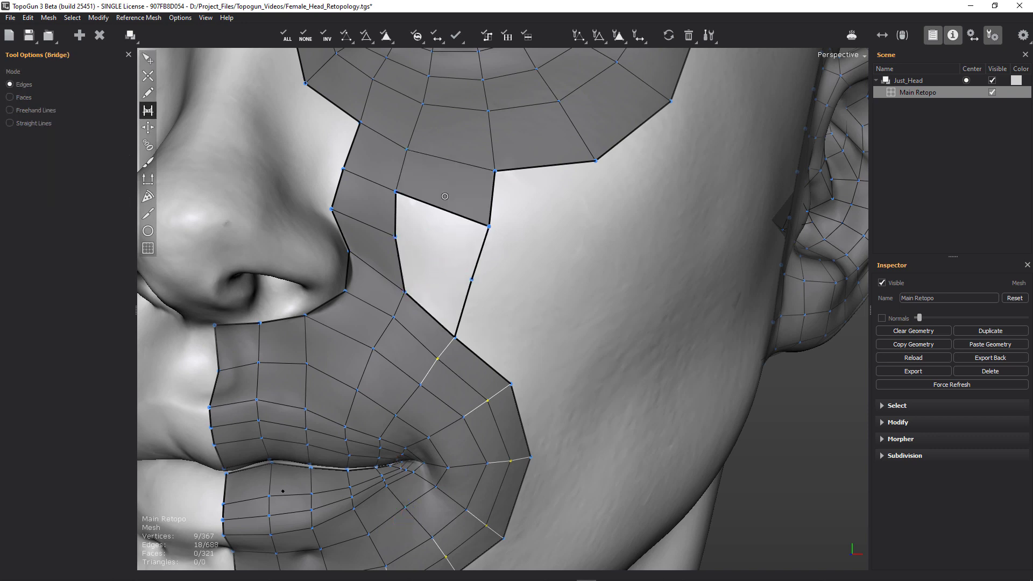
{"action": "left_click", "coordinate": [442, 247]}
{"action": "key", "text": "e"}
Clear the selection and examine the connected eye and mouth patches and the ear patch from several angles.
{"action": "right_click_drag", "start_coordinate": [711, 281], "coordinate": [502, 249], "text": "alt"}
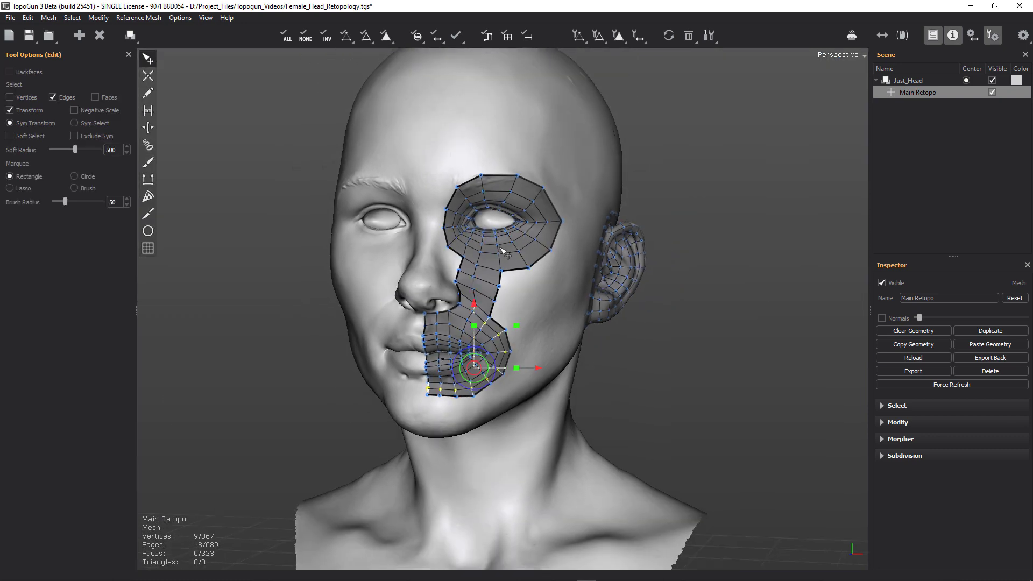
{"action": "left_click_drag", "start_coordinate": [502, 249], "coordinate": [474, 269], "text": "alt"}
{"action": "right_click_drag", "start_coordinate": [474, 269], "coordinate": [486, 294], "text": "alt"}
{"action": "middle_click_drag", "start_coordinate": [486, 295], "coordinate": [578, 280], "text": "alt"}
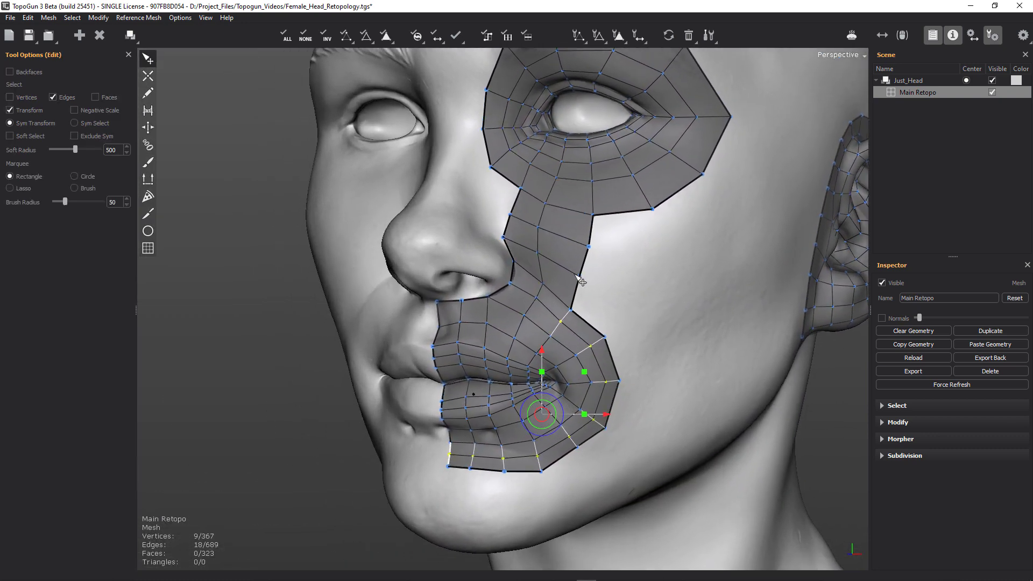
{"action": "mouse_move", "coordinate": [579, 280]}
{"action": "left_mouse_down", "text": "alt"}
{"action": "mouse_move", "coordinate": [443, 247]}
{"action": "mouse_move", "coordinate": [590, 212]}
{"action": "mouse_move", "coordinate": [631, 234]}
{"action": "mouse_move", "coordinate": [686, 237]}
{"action": "mouse_move", "coordinate": [576, 270]}
{"action": "left_mouse_up", "text": "alt"}
{"action": "right_click_drag", "start_coordinate": [577, 269], "coordinate": [503, 253], "text": "alt"}
{"action": "middle_click_drag", "start_coordinate": [625, 281], "coordinate": [492, 310], "text": "alt"}
{"action": "left_click", "coordinate": [531, 339]}
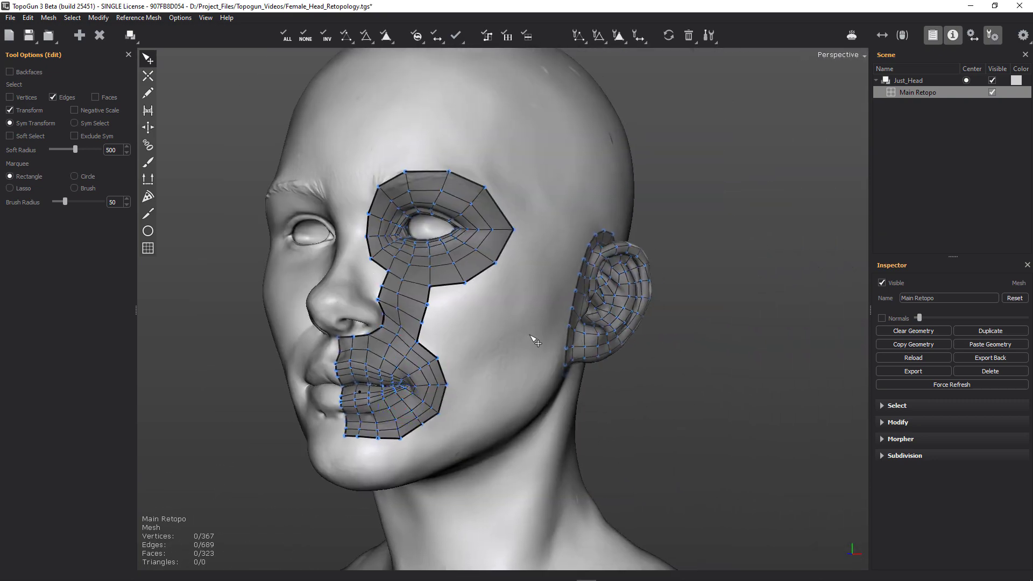
{"action": "middle_click_drag", "start_coordinate": [531, 339], "coordinate": [455, 334]}
{"action": "middle_click_drag", "start_coordinate": [527, 311], "coordinate": [453, 421]}
{"action": "middle_click_drag", "start_coordinate": [516, 312], "coordinate": [573, 309]}
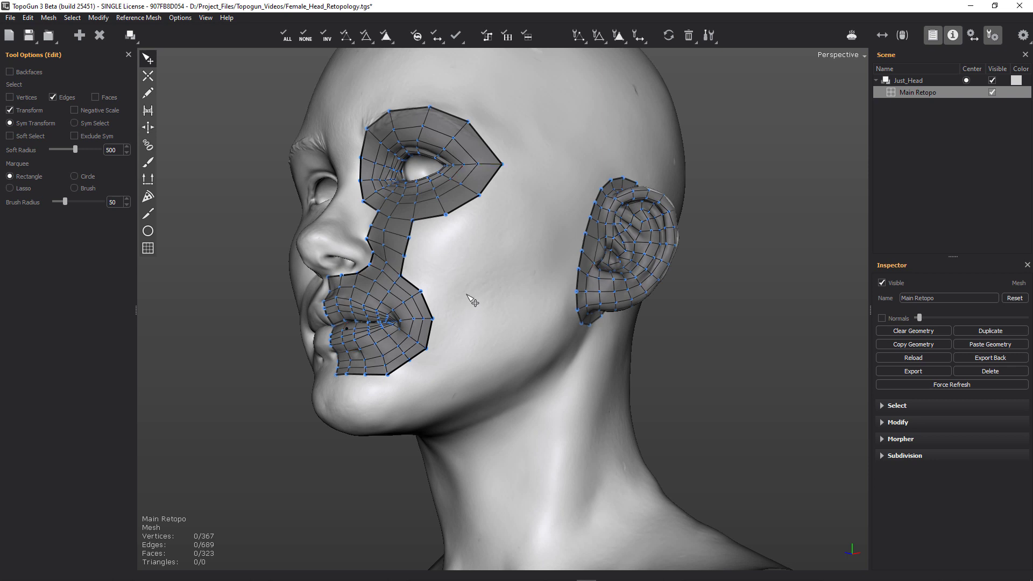
{"action": "middle_click_drag", "start_coordinate": [472, 300], "coordinate": [536, 254]}
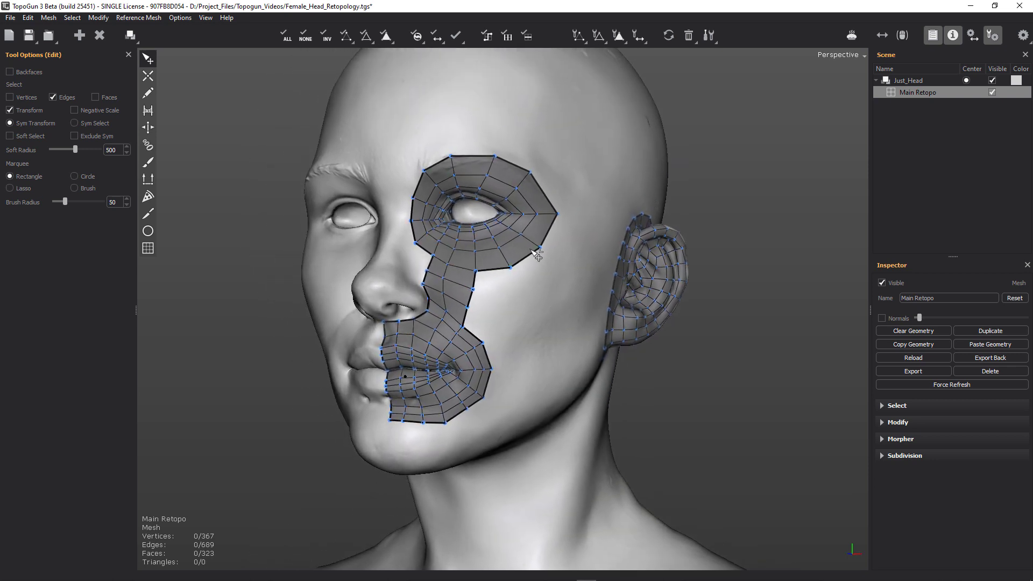